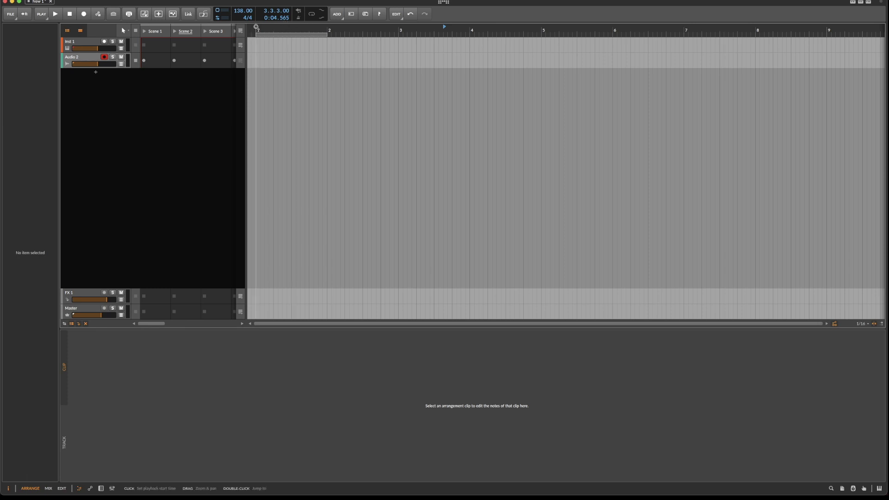
Step: Enable the arranger loop over bar 1 and record looped takes on the armed Audio 2 track
left_click(278, 34)
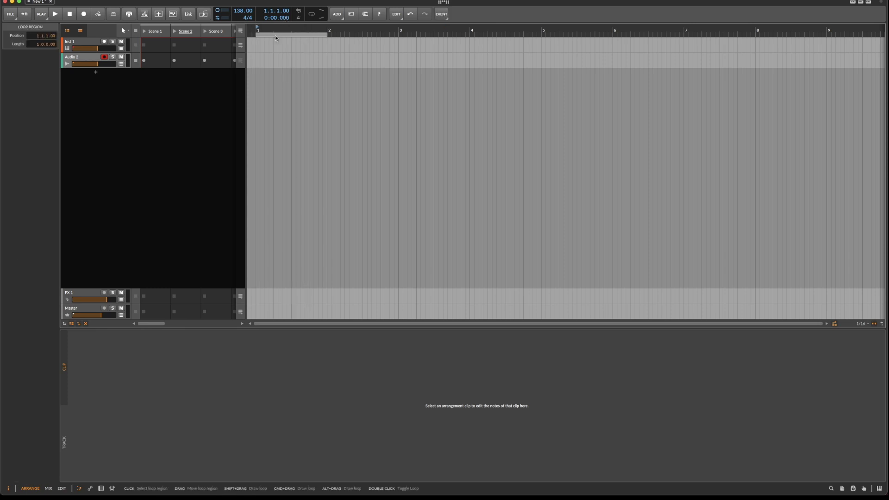
left_click(310, 15)
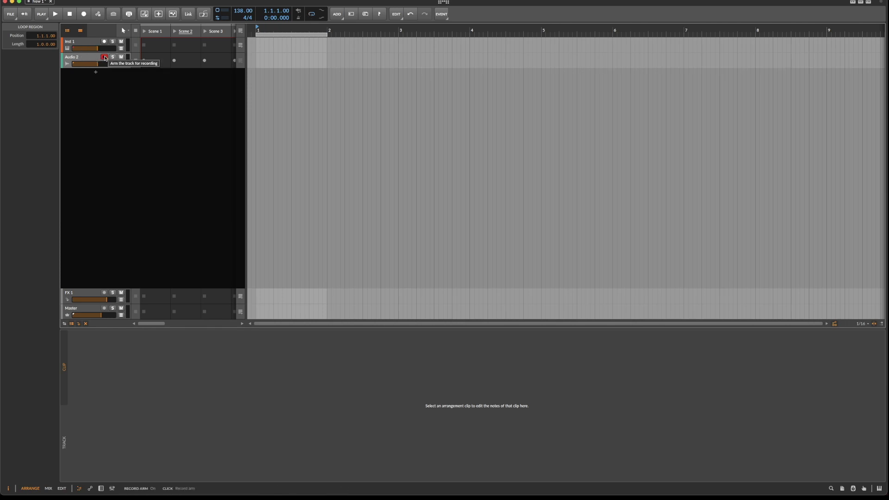
left_click(81, 14)
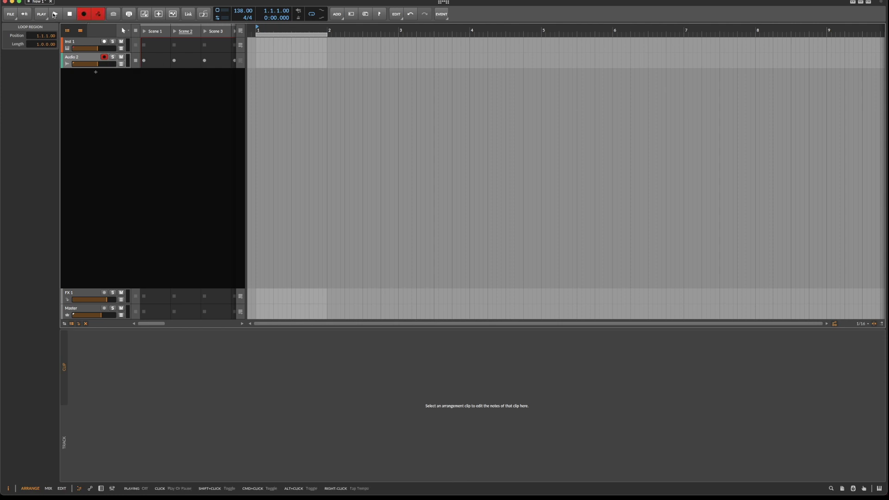
left_click(54, 14)
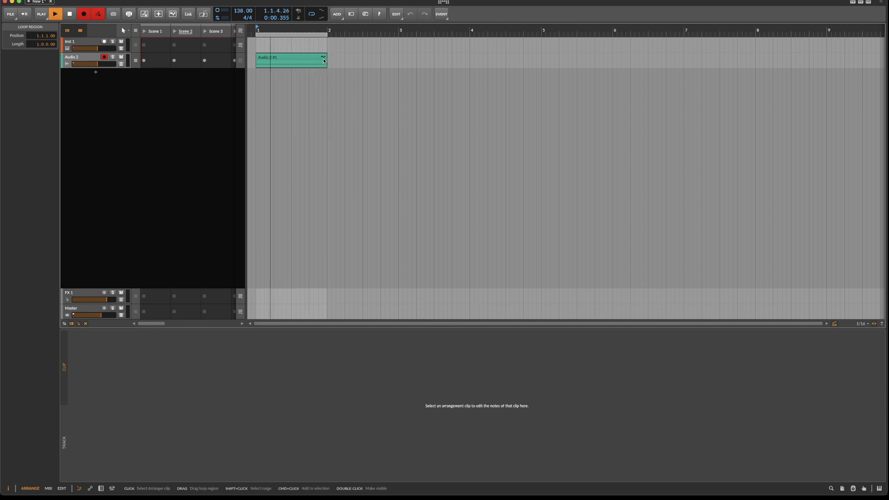
key("space")
Step: Comp sixteenth-note regions of Take 2 at 1.1.4 and Take 1 at 1.2.3 in the recorded clip, and delete the clip
left_click(323, 61)
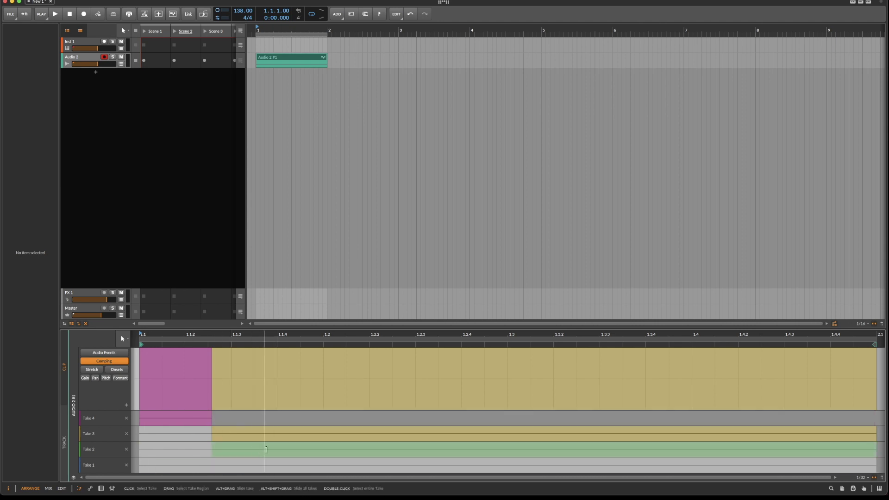
left_click_drag(277, 449, 323, 452)
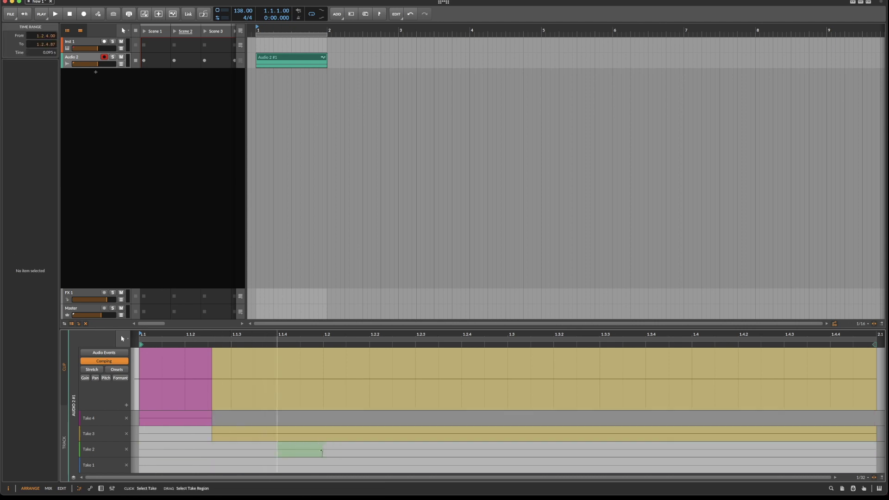
left_click_drag(414, 469, 462, 473)
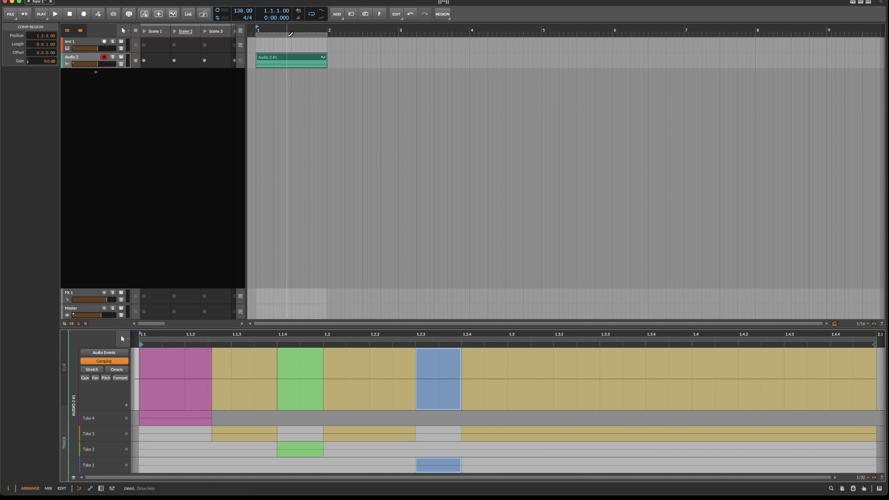
left_click(288, 57)
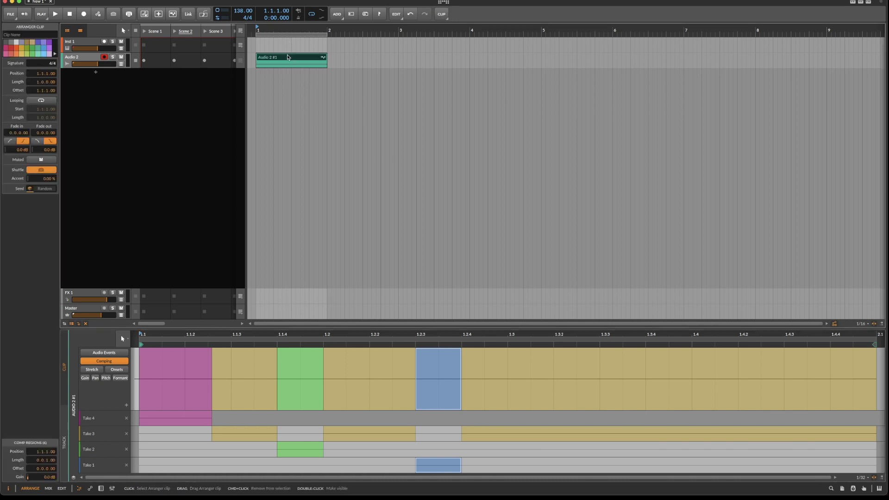
key("Delete")
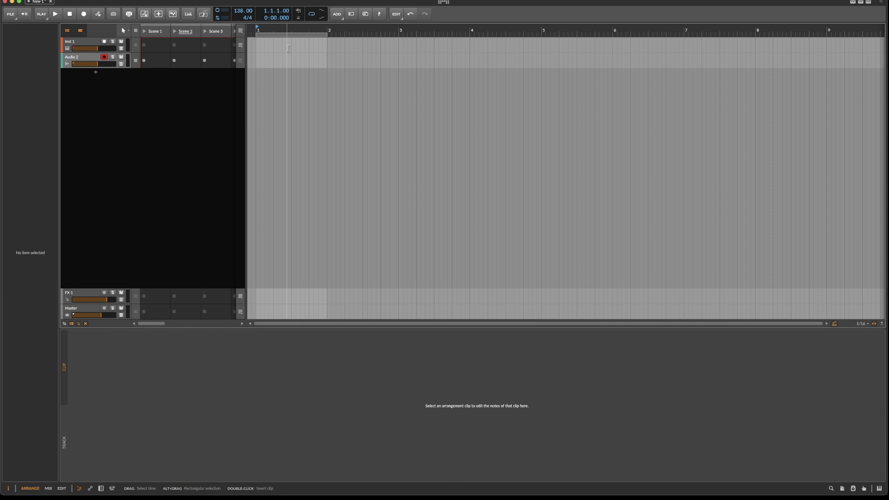
Step: Switch to the sample library, place the 28 - Gravity Shift loop at bar 1 of the audio track and fold it to 2 takes
key("super+Tab")
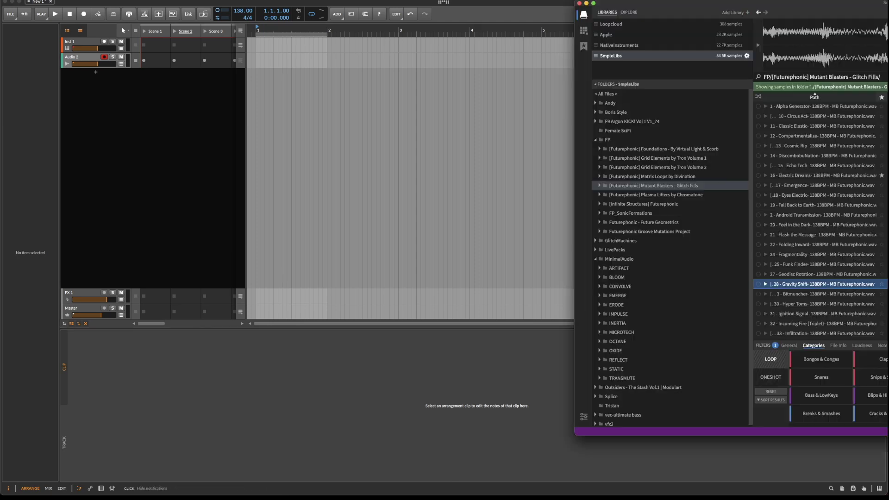
left_click_drag(811, 284, 259, 60)
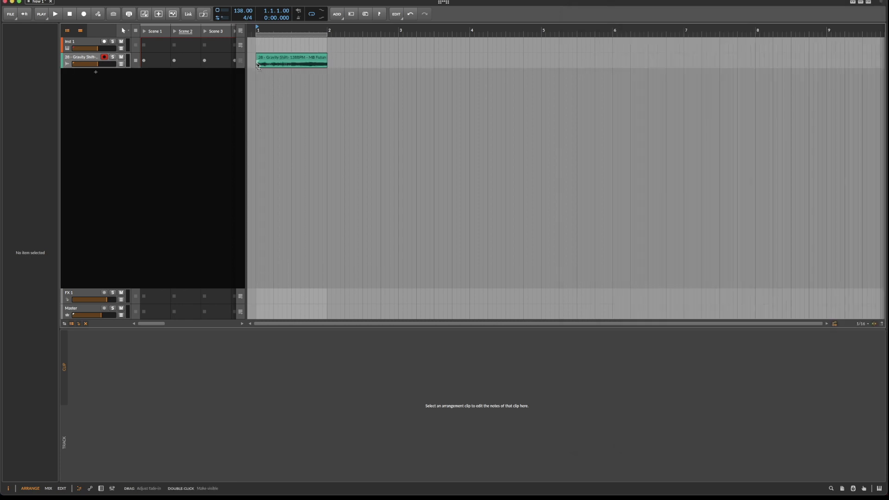
left_click(263, 61)
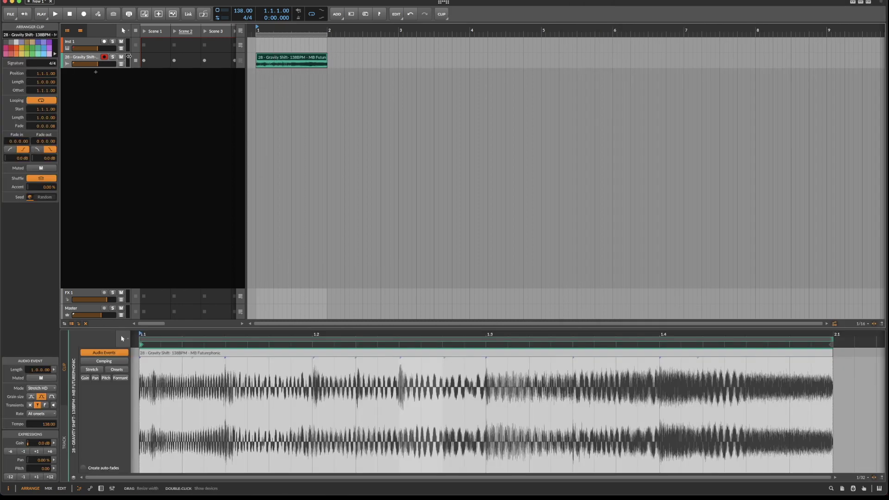
right_click(272, 62)
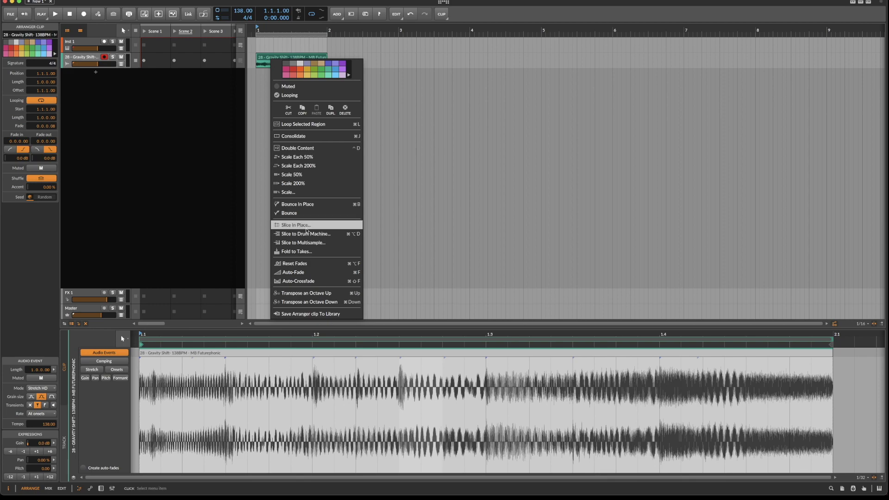
left_click(287, 251)
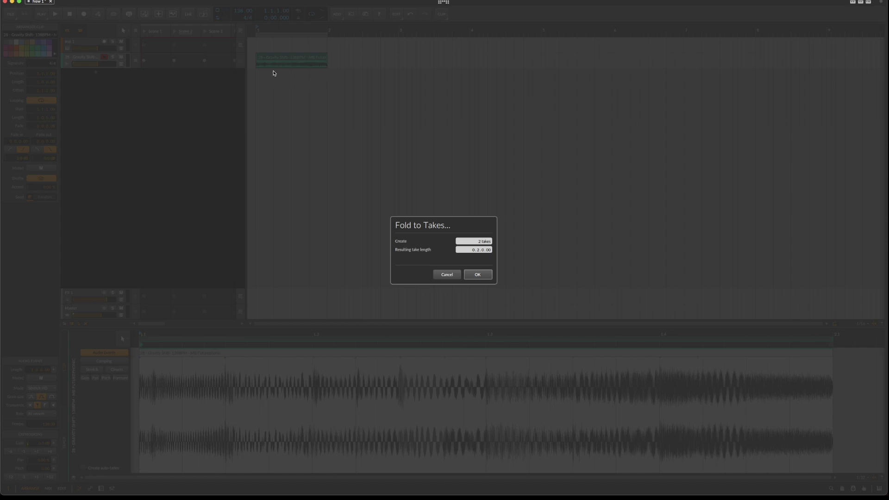
left_click(477, 273)
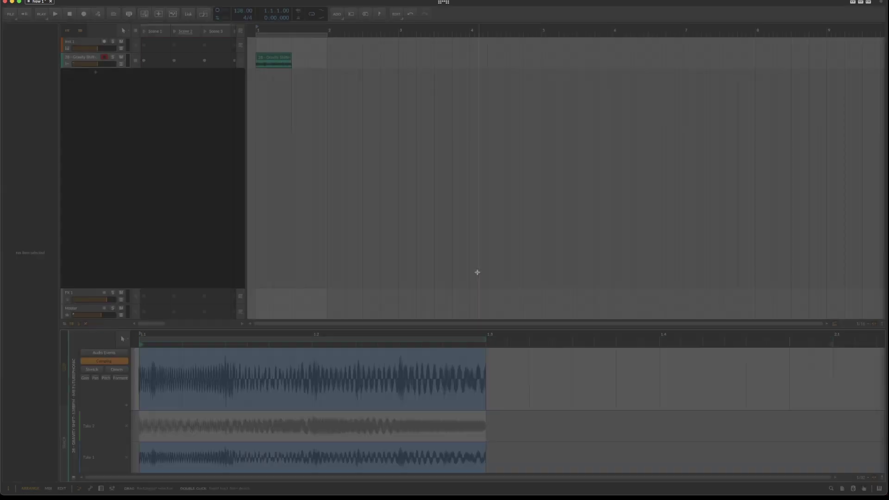
Step: Comp a sixteenth-note region of Take 2 at 1.1.3 in the Gravity Shift clip and delete the clip from the arrangement
left_click_drag(225, 426, 269, 426)
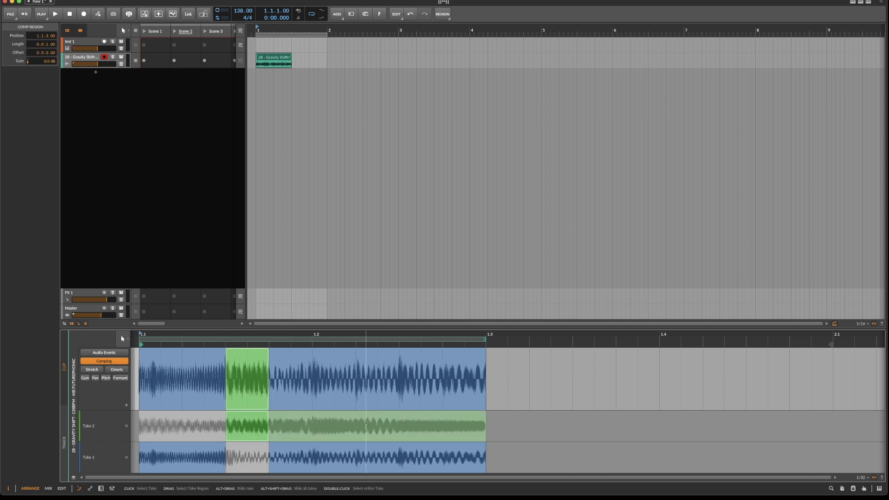
left_click_drag(355, 459, 399, 460)
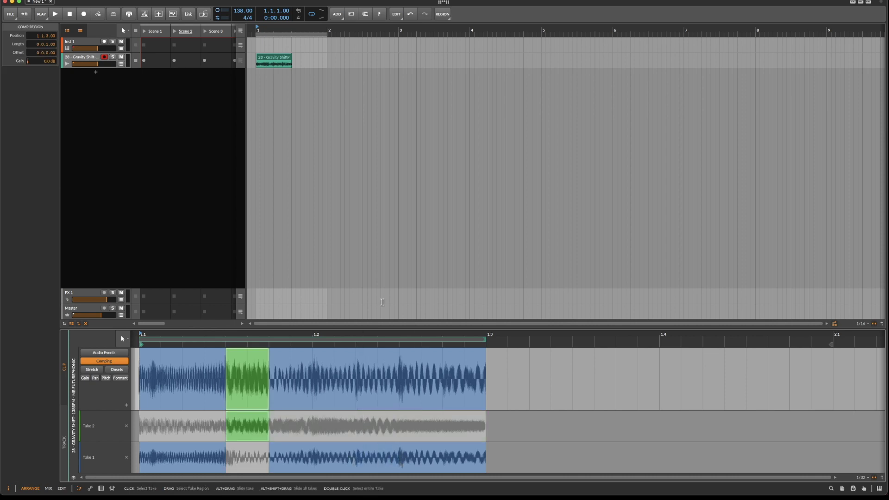
left_click(276, 59)
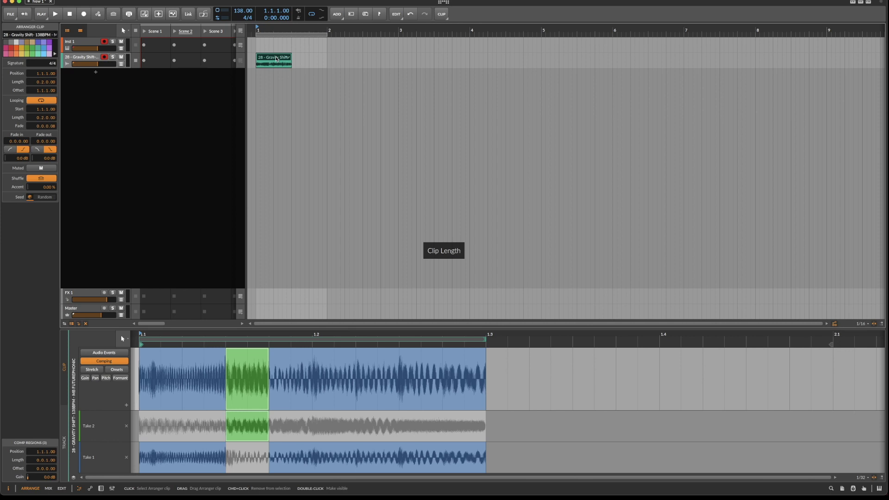
key("Delete")
Step: Create an empty launcher clip in the Scene 2 slot of the Gravity Shift audio track and open it for detail editing
key("Tab")
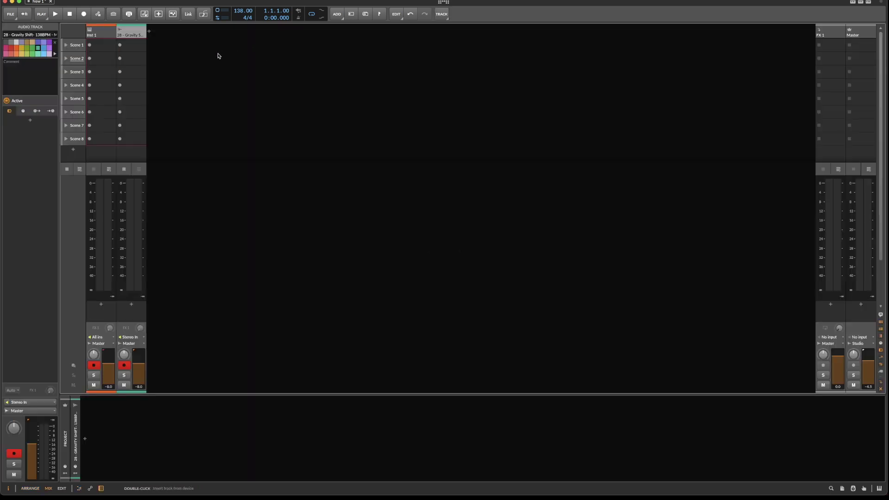
double_click(132, 59)
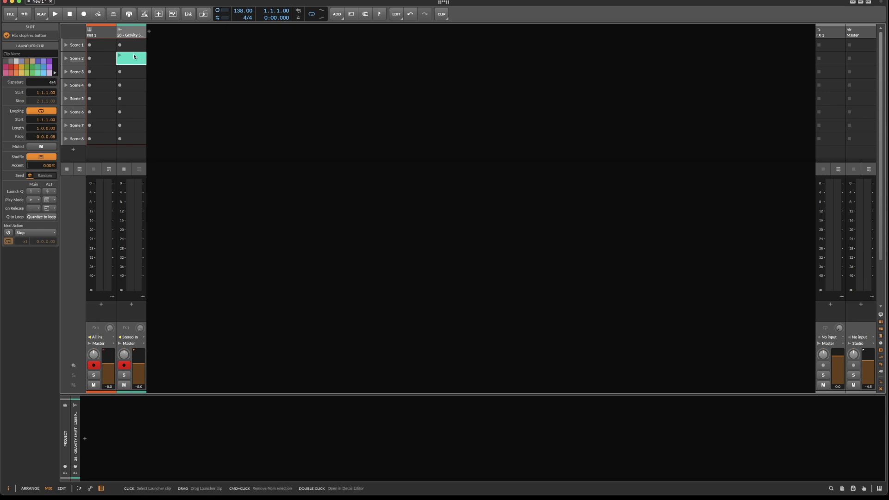
double_click(128, 57)
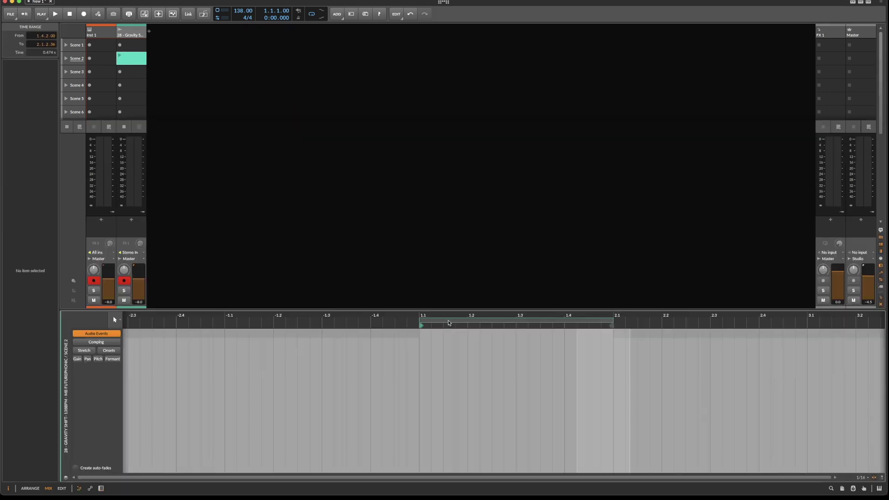
left_click_drag(361, 315, 377, 318)
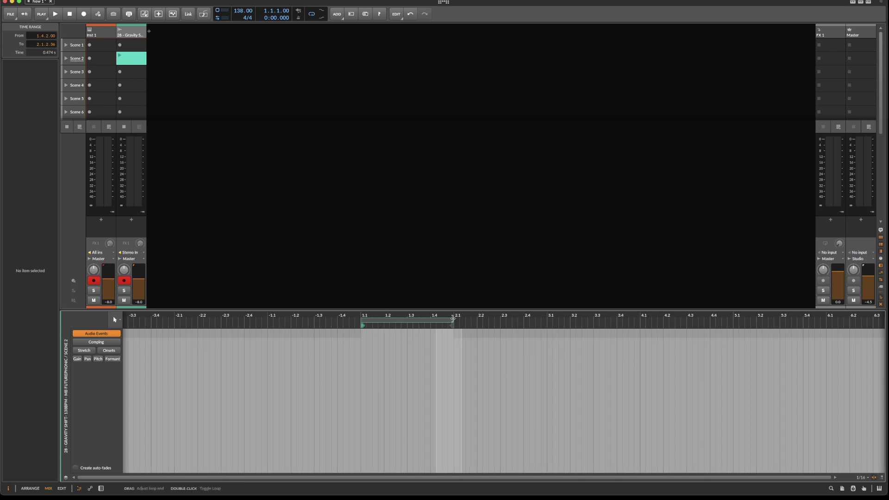
Step: Show the empty Scene 2 clip's Comping view and enlarge it in the Edit layout
key("super+Tab")
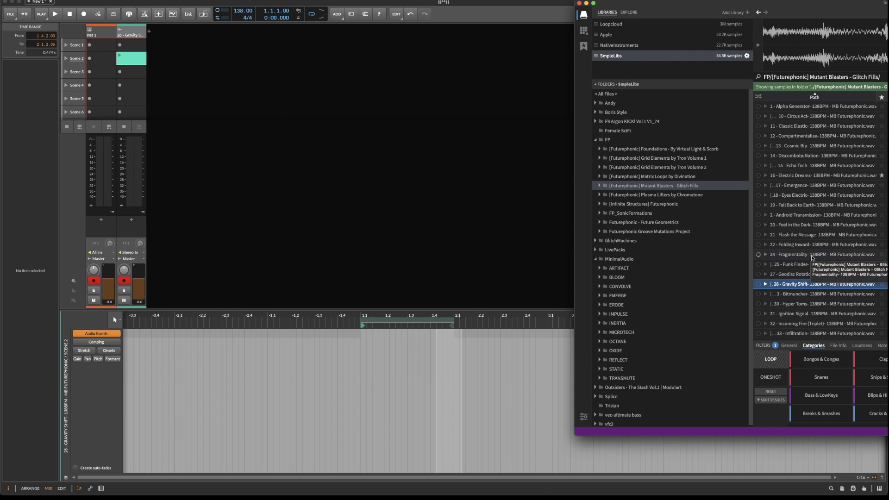
left_click(357, 228)
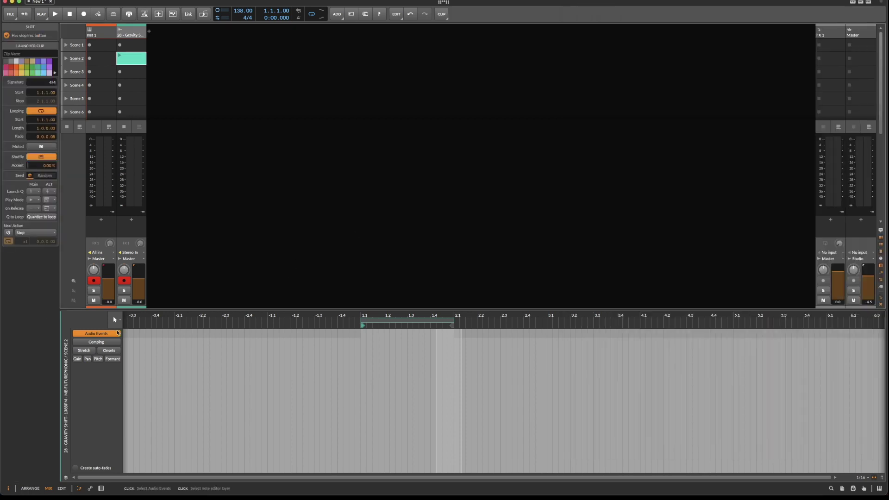
left_click(84, 344)
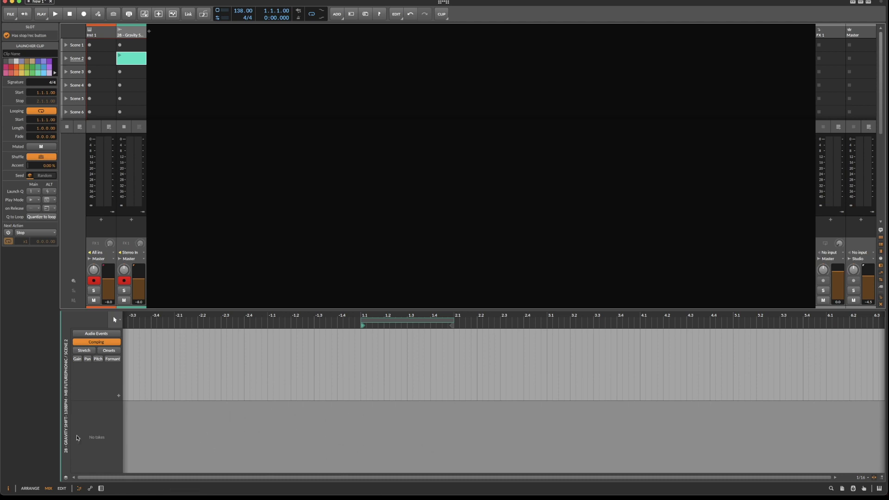
left_click(95, 436)
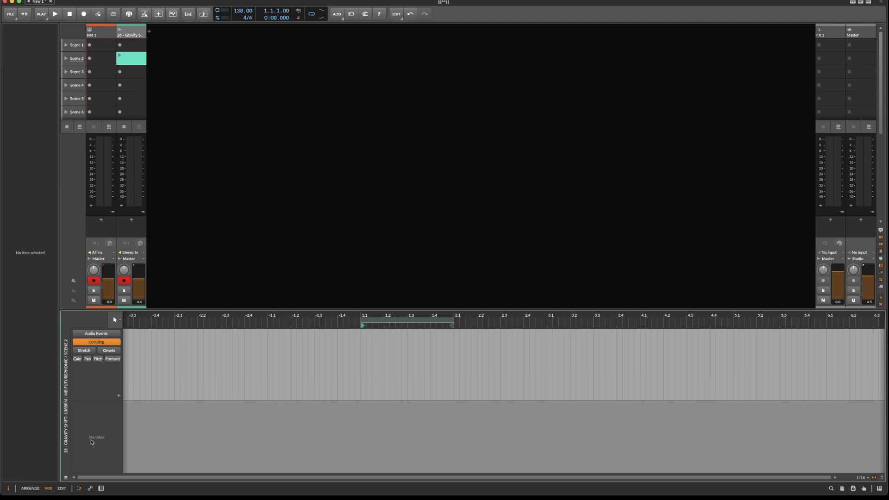
key("alt+3")
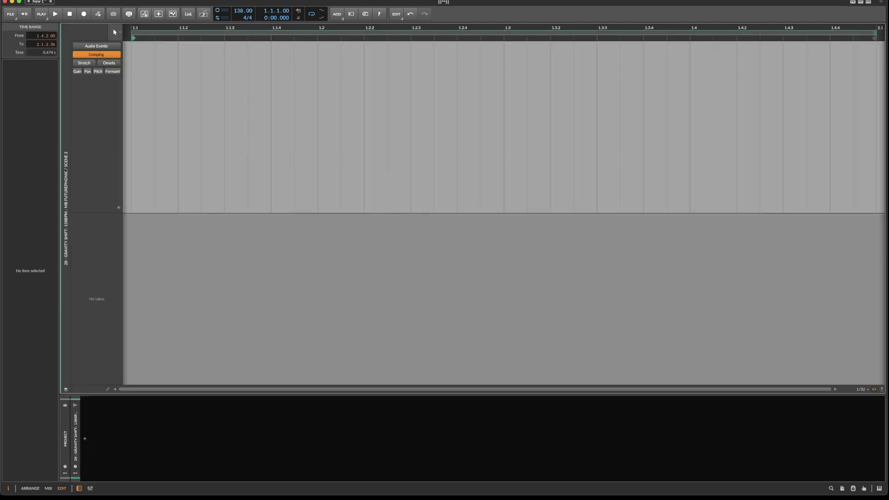
Step: Add the Gravity Shift, Funk Finder, Folding Inward and Incoming Fire (Triplet) samples from the sample library as separate takes of the Scene 2 clip
key("super+Tab")
left_click_drag(825, 284, 302, 310)
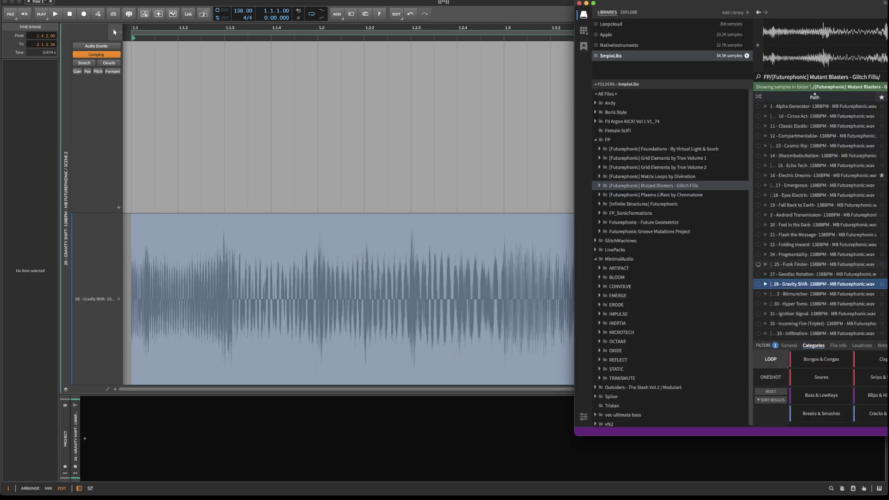
left_click_drag(826, 265, 302, 255)
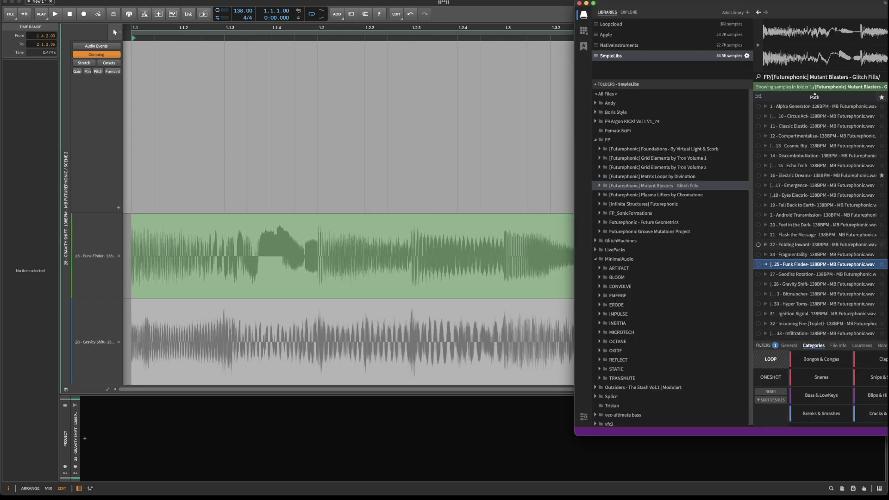
left_click_drag(823, 244, 302, 241)
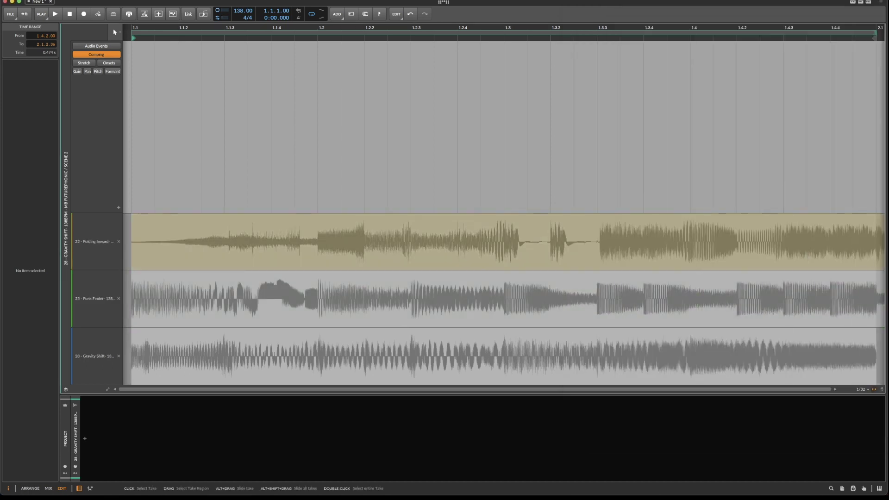
key("super+Tab")
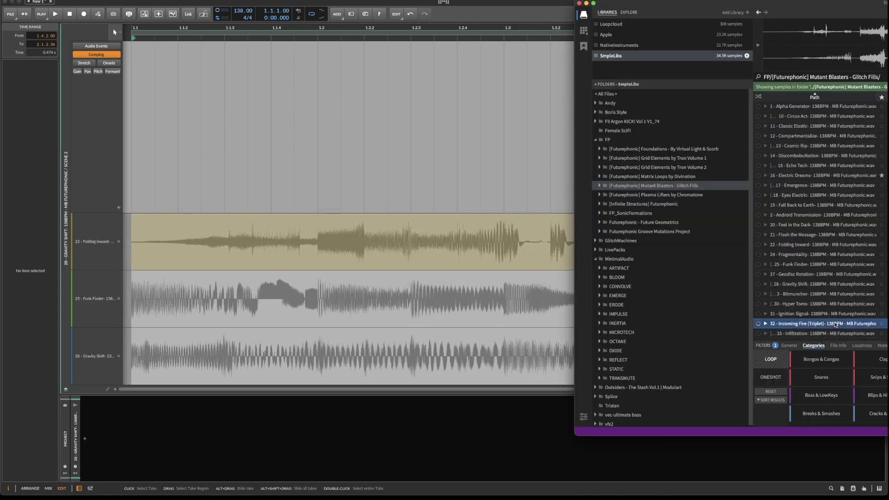
left_click(827, 324)
left_click_drag(827, 324, 302, 234)
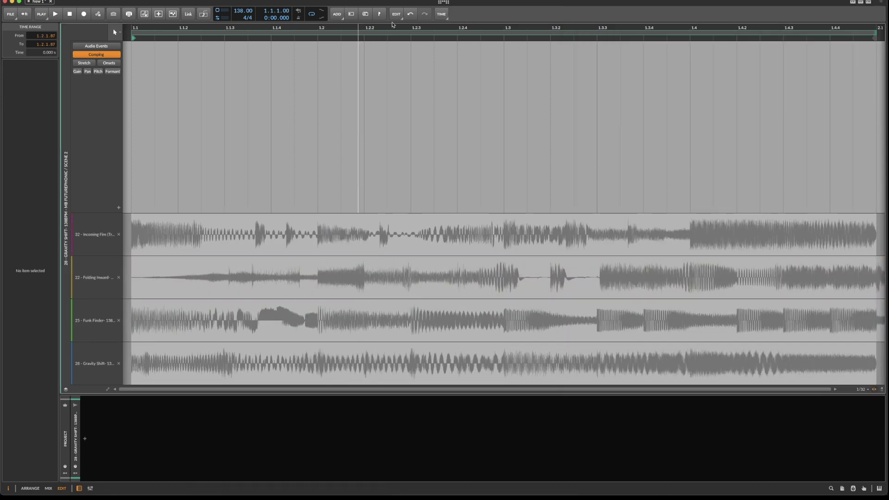
Step: Comp an eighth-note region of Incoming Fire at 1.1.3 and one of Gravity Shift at 1.2.1 in the Scene 2 clip
left_click_drag(397, 30, 389, 29)
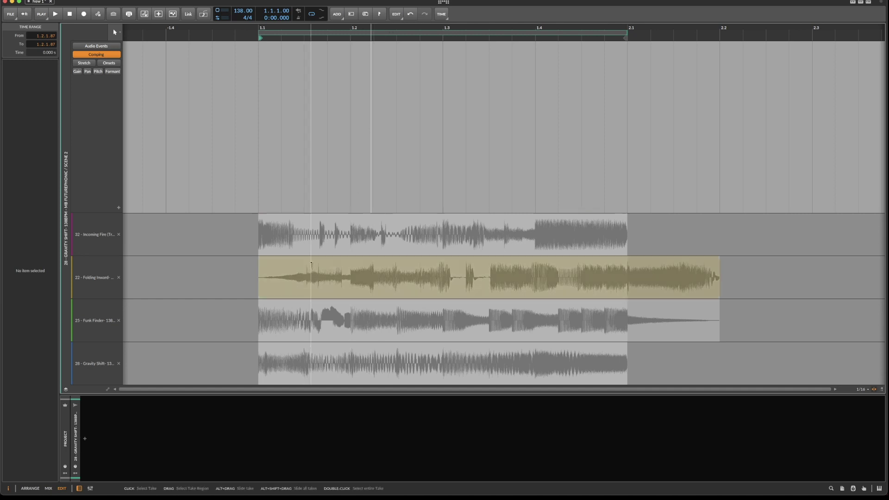
left_click(297, 231)
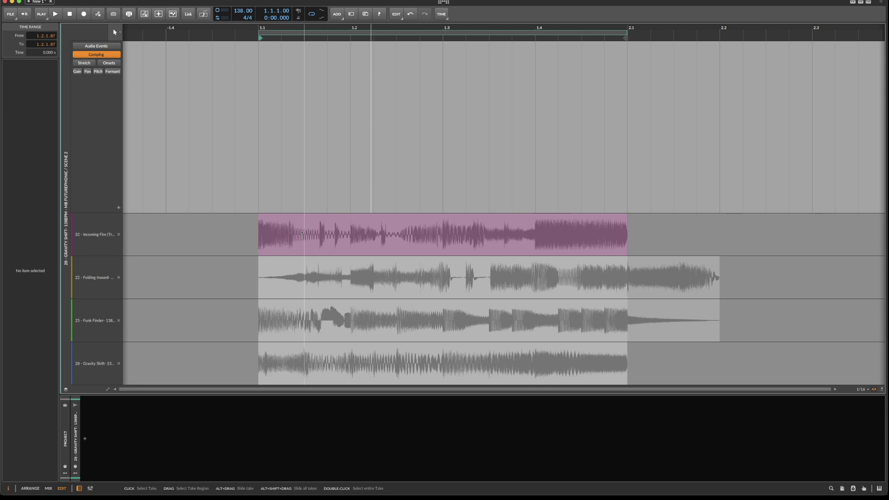
left_click_drag(304, 235, 350, 235)
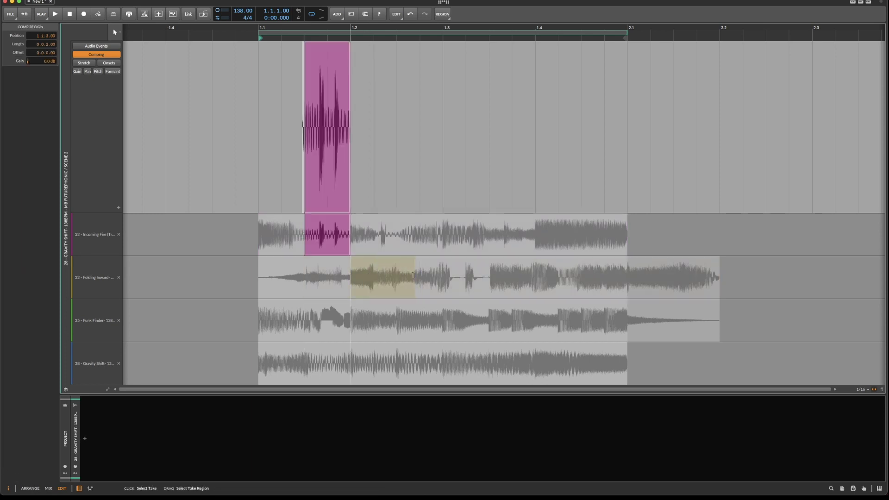
left_click(398, 277)
left_click(396, 353)
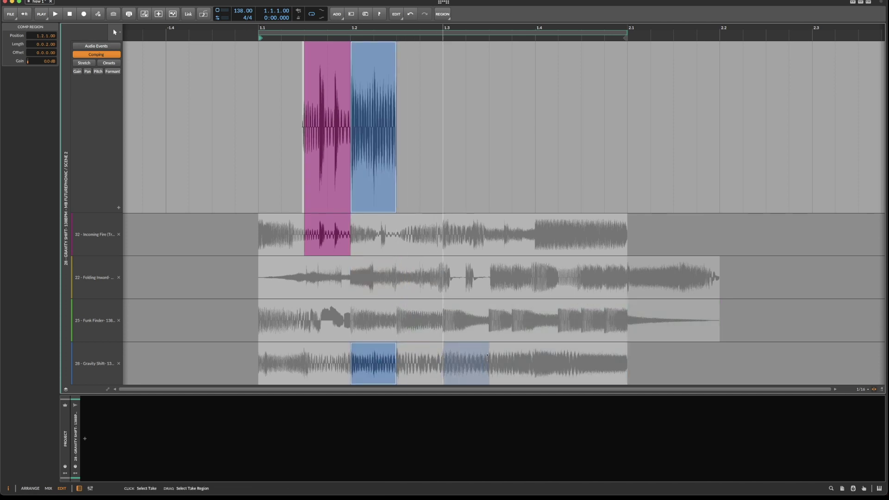
Step: Comp eighth-note regions of Gravity Shift at 1.3.1, Folding Inward at 1.3.3 and 1.4.3, and Incoming Fire at 1.2.3
left_click(486, 361)
left_click(535, 284)
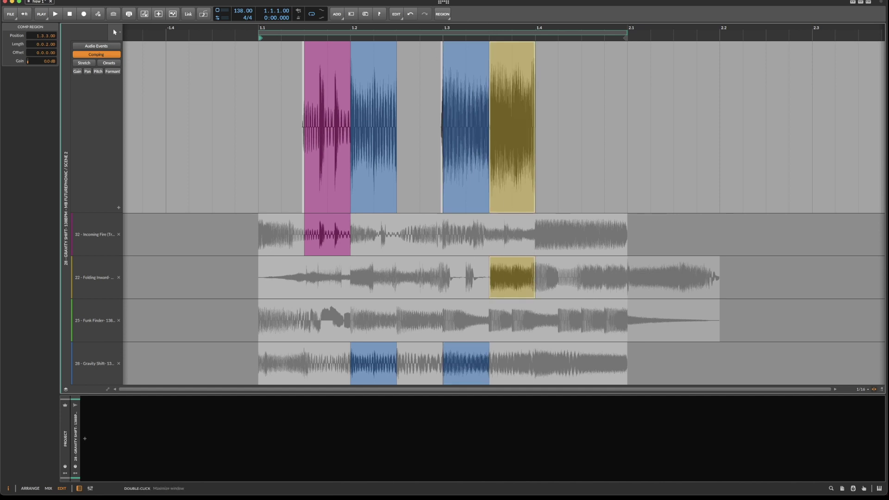
left_click(408, 247)
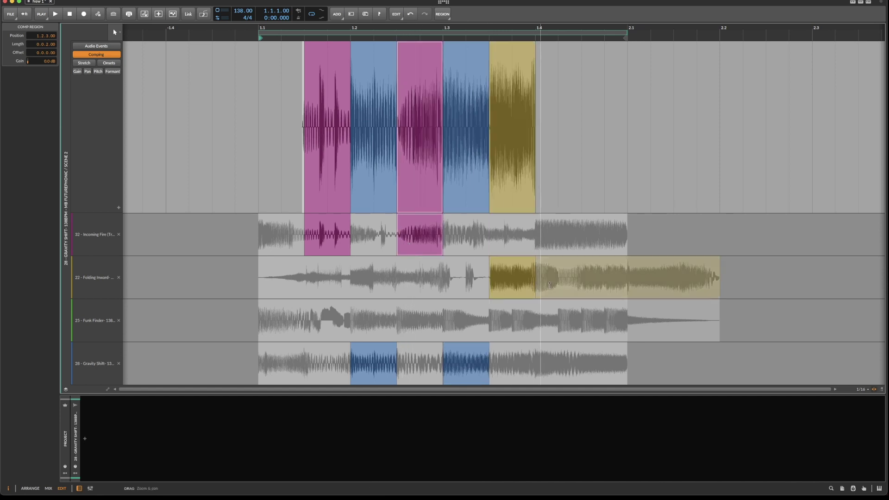
left_click(595, 278)
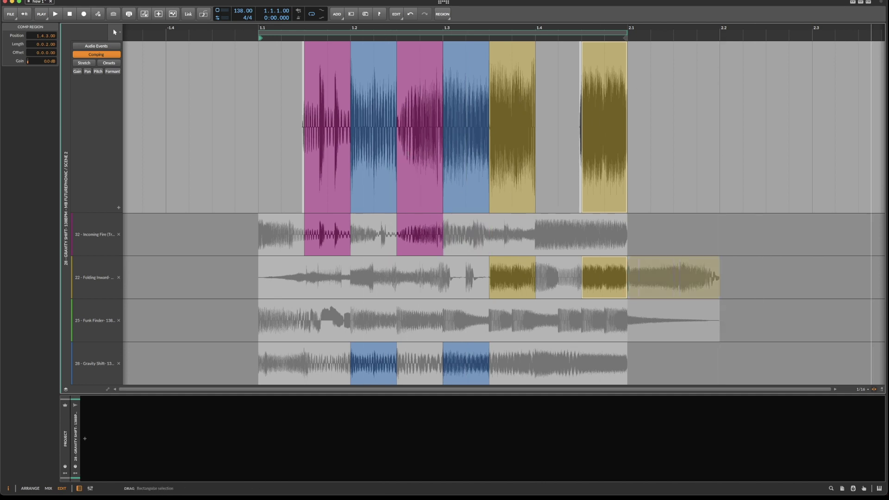
Step: Comp eighth-note regions of Gravity Shift at 1.4.1, Folding Inward at 1.1.1 and Funk Finder at 1.1.3
key("super+Tab")
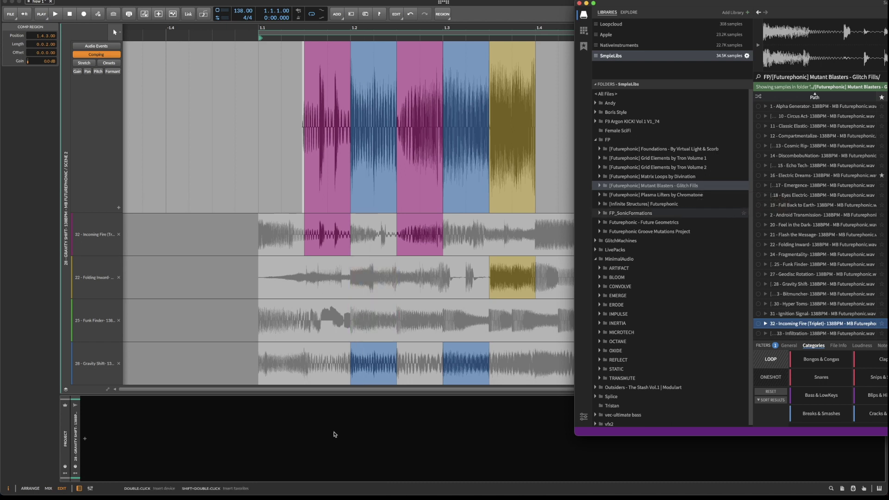
left_click(344, 439)
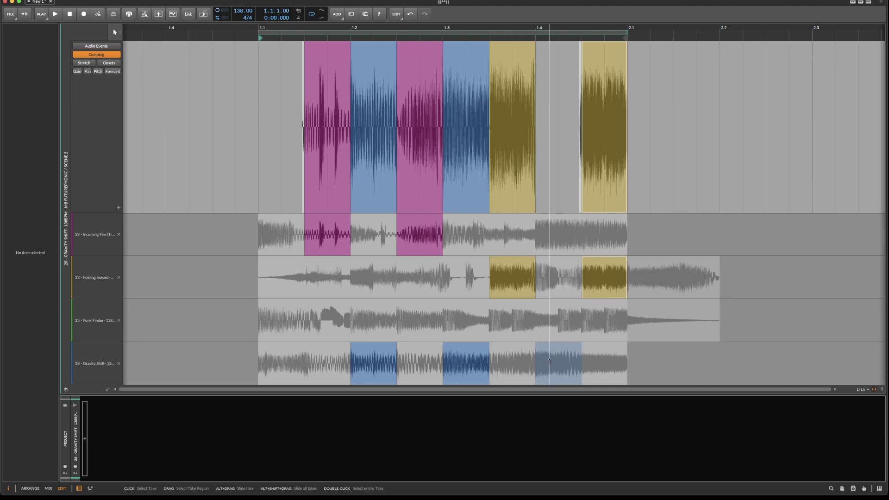
left_click(557, 364)
left_click(281, 277)
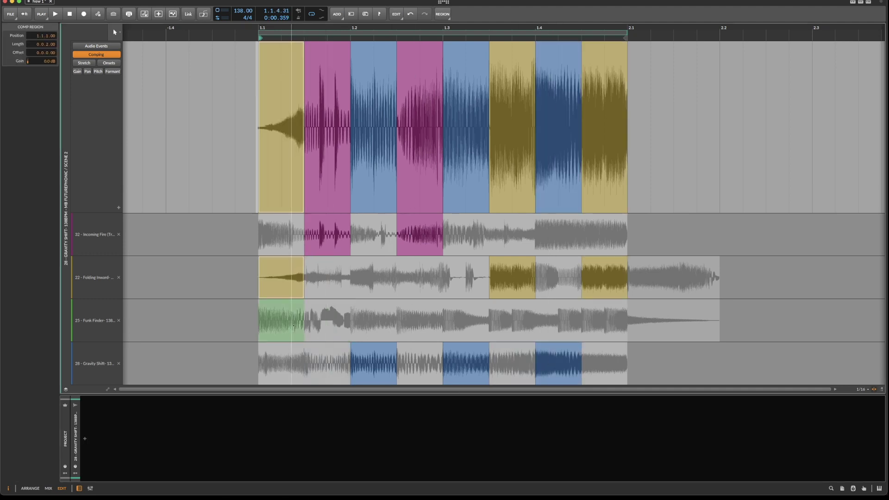
left_click(327, 320)
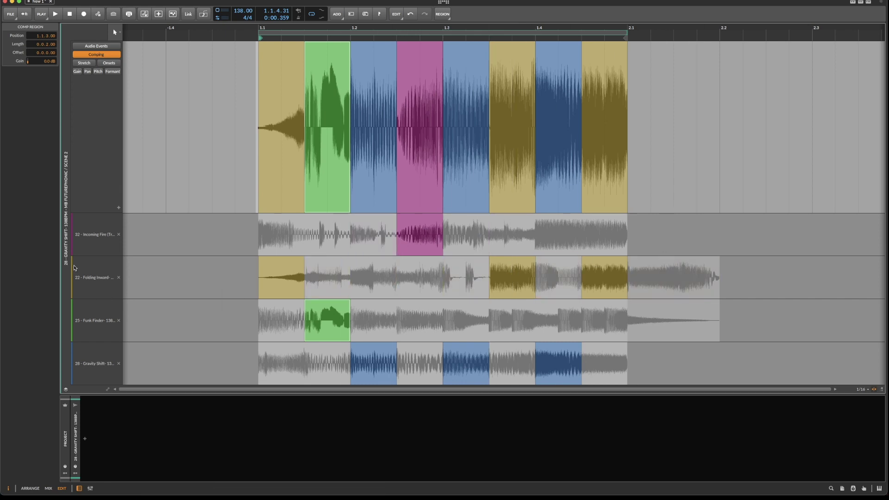
Step: Show the Mix layout, launch the Scene 2 clip to audition the comp, and stop playback
key("alt+2")
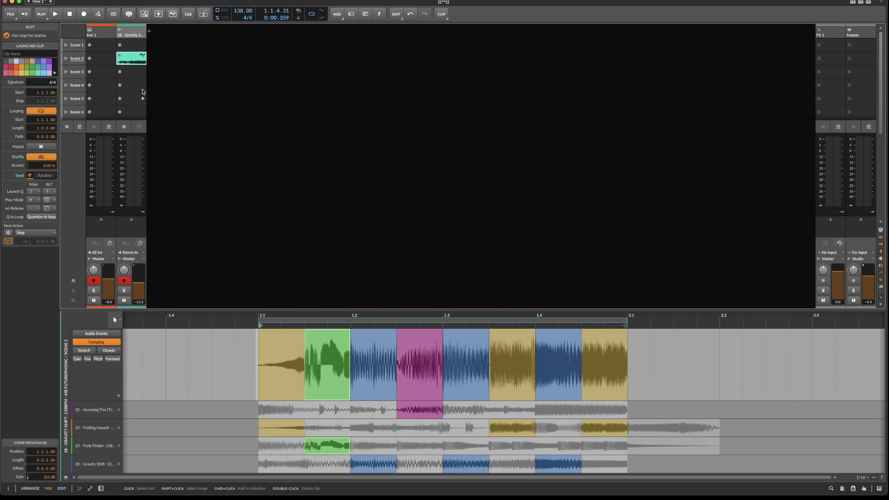
left_click(119, 56)
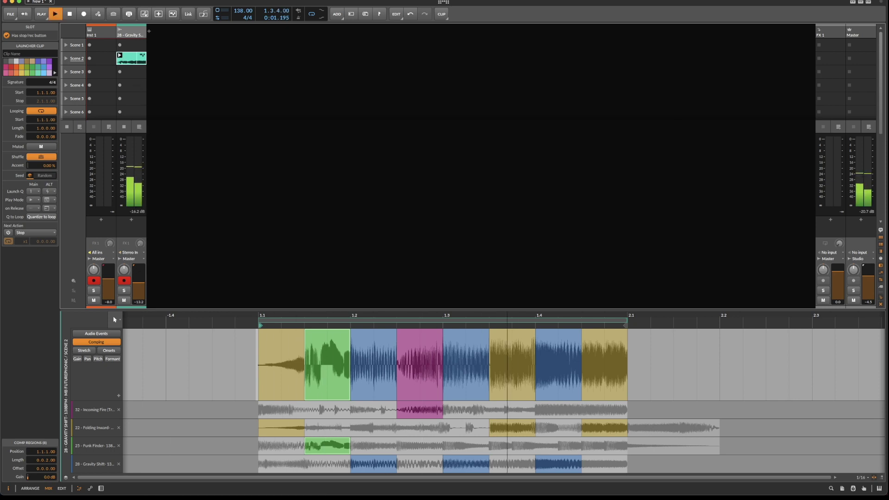
key("super+Tab")
key("super+Tab")
key("super+Tab")
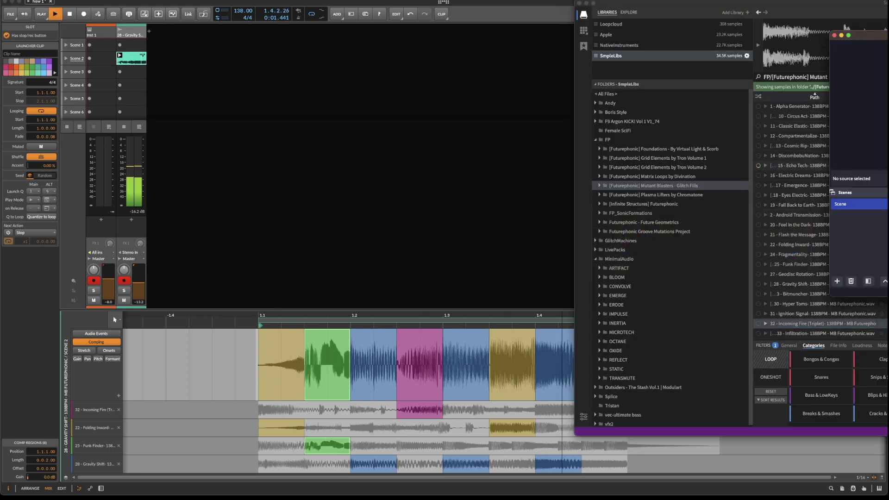
left_click(537, 170)
key("space")
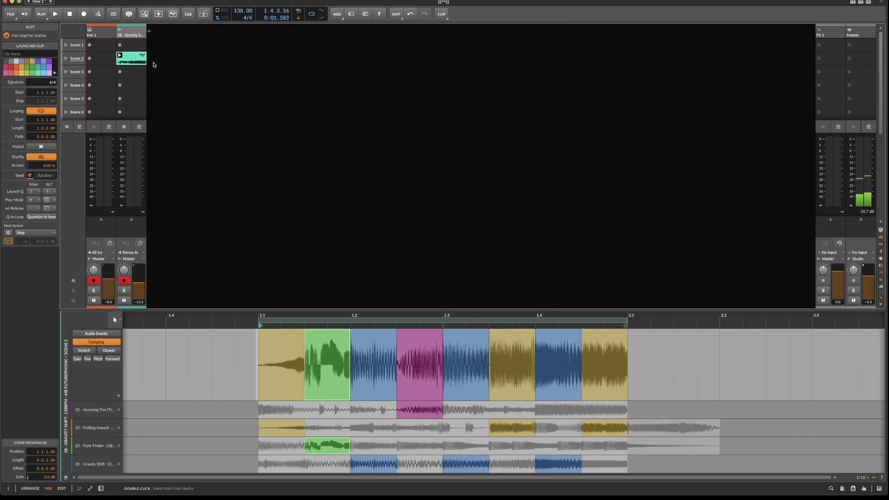
Step: In the Edit layout, replace the comp region at 1.2.1 with Folding Inward and those at 1.4.1 and 1.4.3 with Funk Finder
key("alt+3")
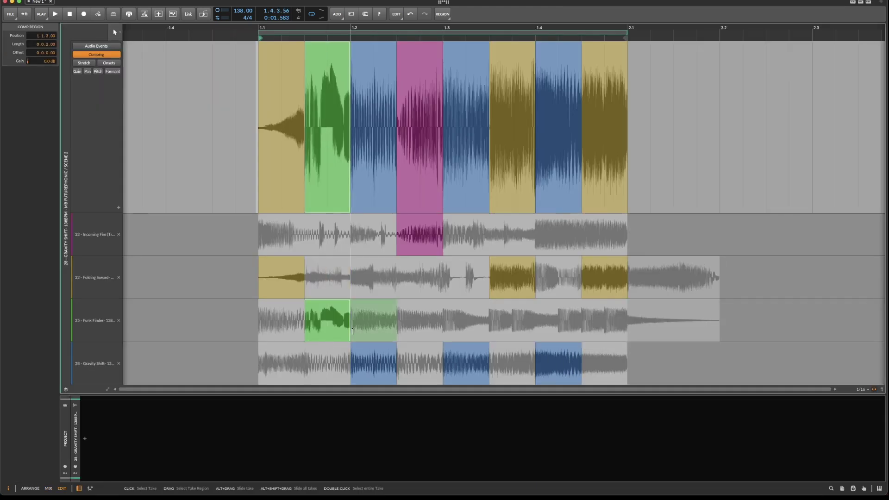
left_click(377, 281)
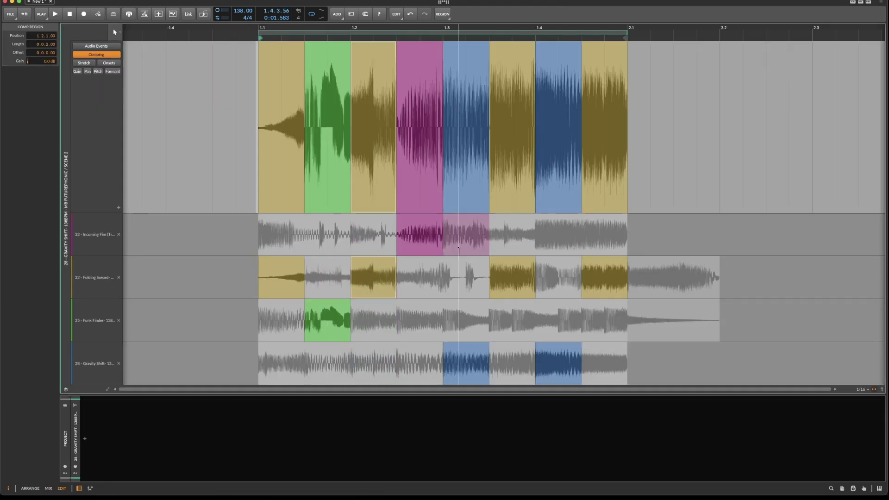
key("space")
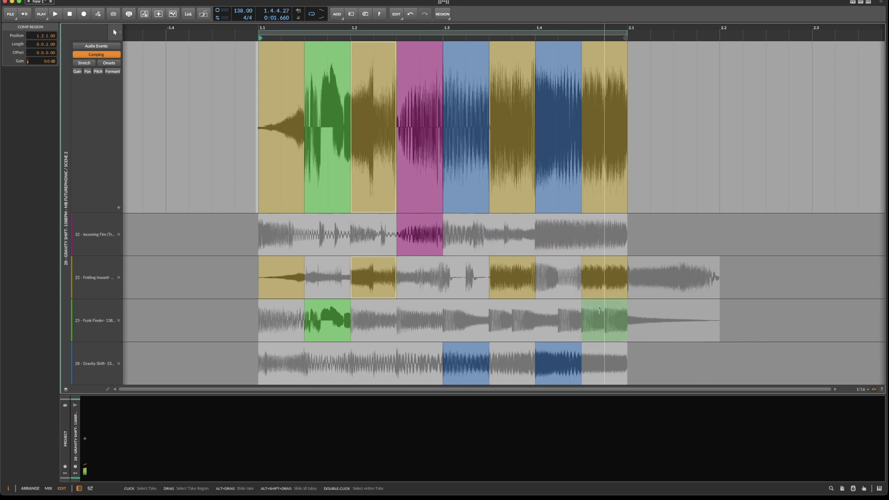
left_click(600, 311)
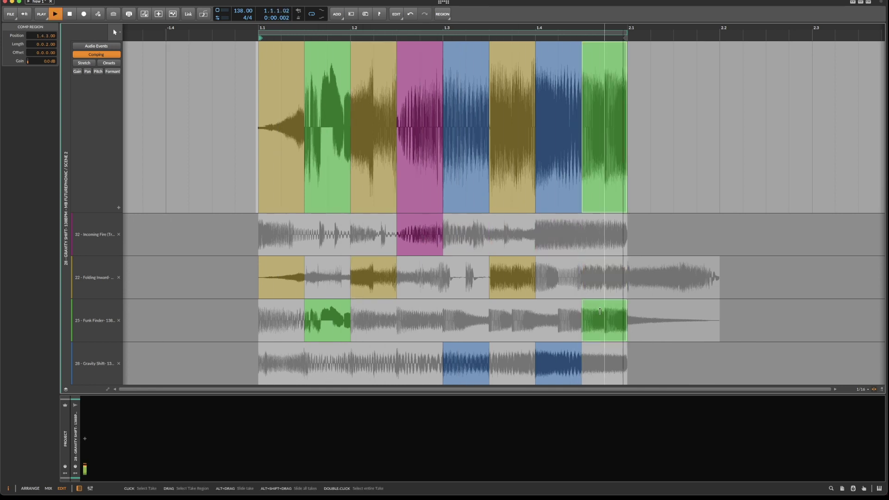
key("space")
left_click(604, 363)
left_click(561, 325)
left_click(602, 320)
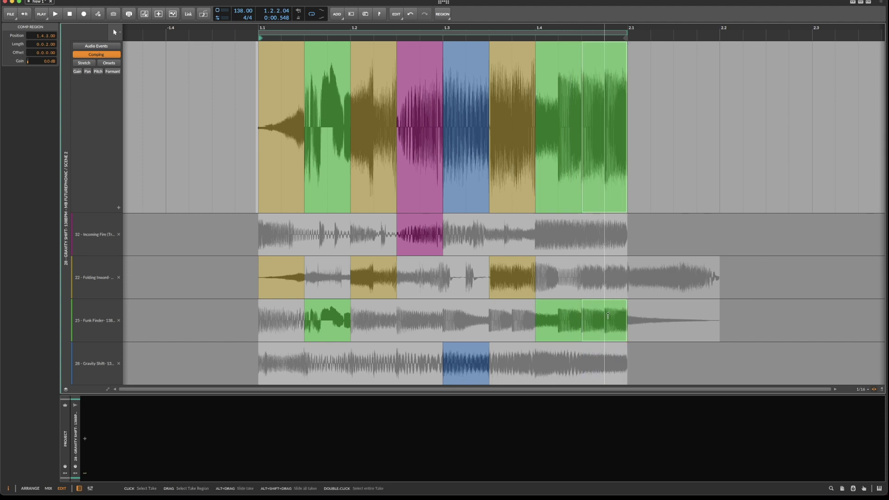
Step: Play the comp, replace its 1.2.3 region with Funk Finder, and stop playback
key("space")
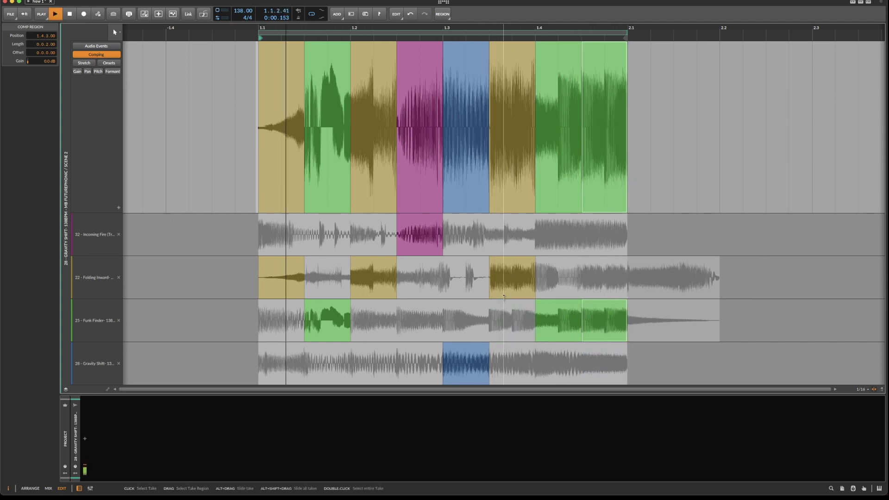
left_click(418, 317)
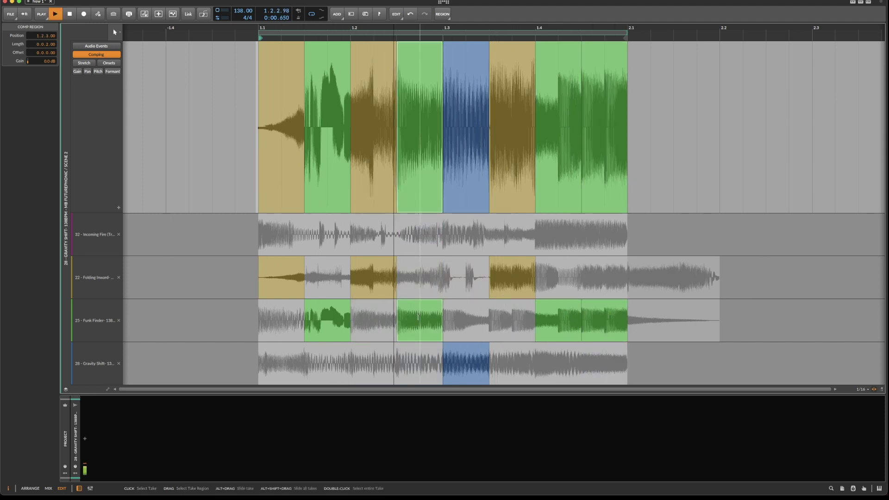
key("space")
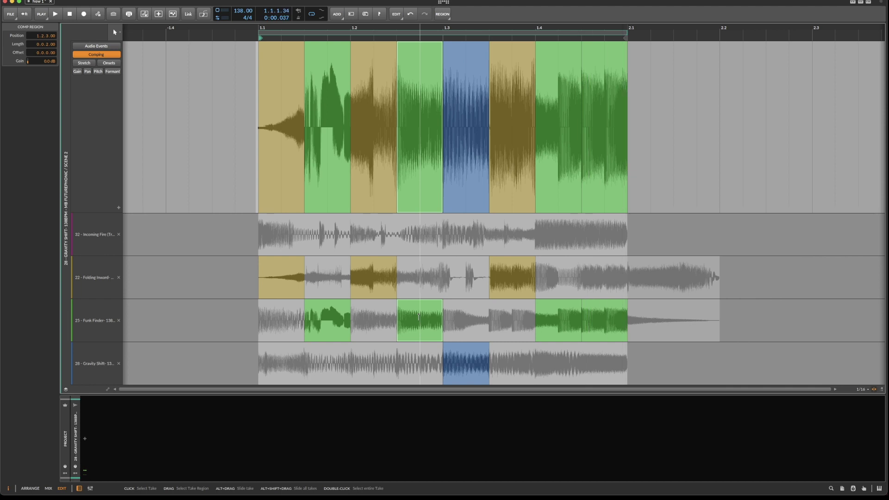
Step: Duplicate the comped Scene 2 clip into the Scene 3 slot in the Mix layout
key("alt+2")
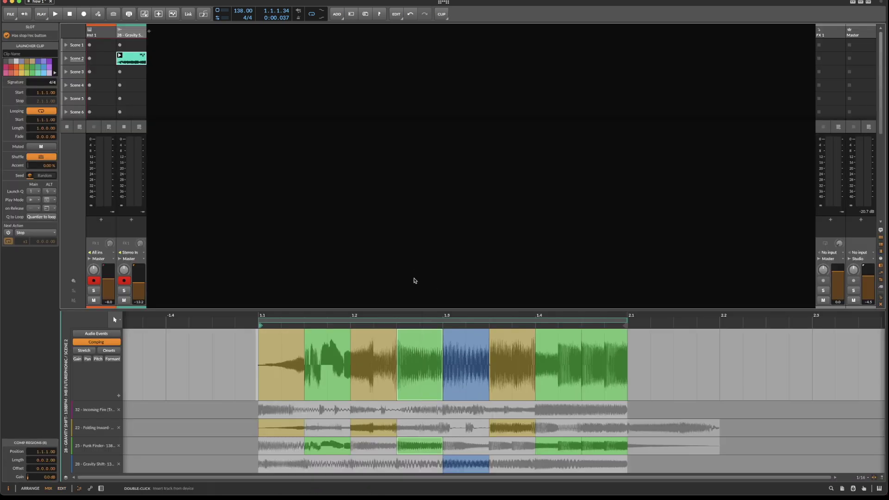
double_click(136, 56)
key("alt+2")
key("super+d")
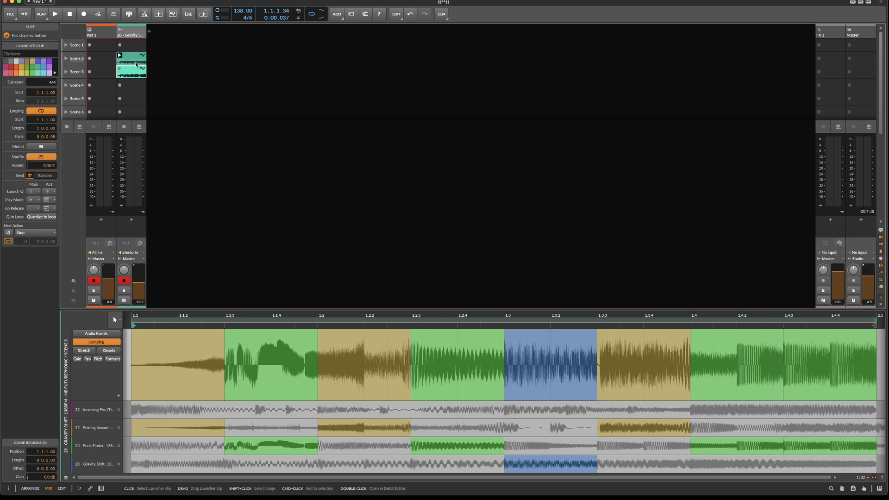
left_click(114, 72)
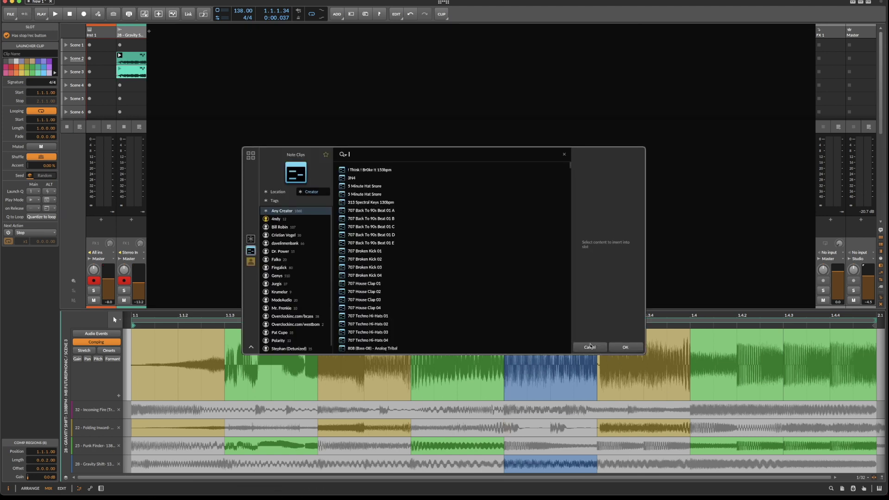
left_click(590, 345)
Step: Vary the Scene 3 comp with Folding Inward at 1.1.3 and 1.4.1, Gravity Shift at 1.2.1 and Incoming Fire at 1.3.3
left_click(261, 429)
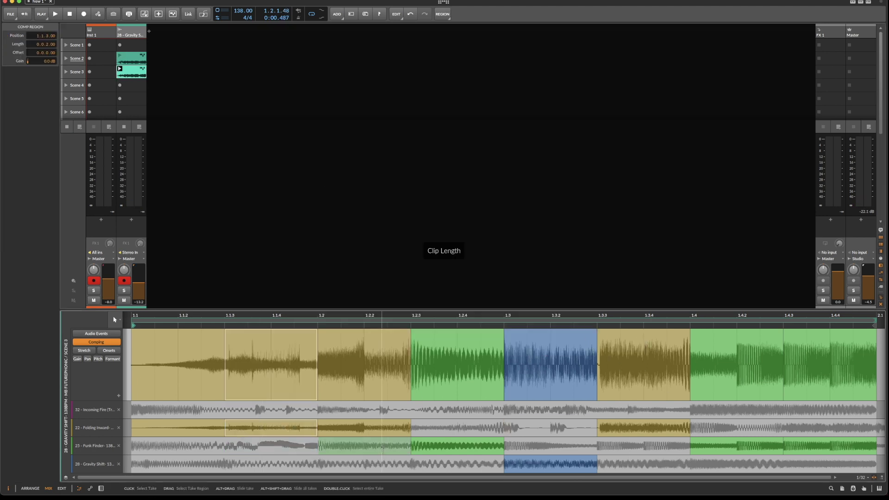
left_click(383, 446)
left_click(393, 465)
left_click(644, 409)
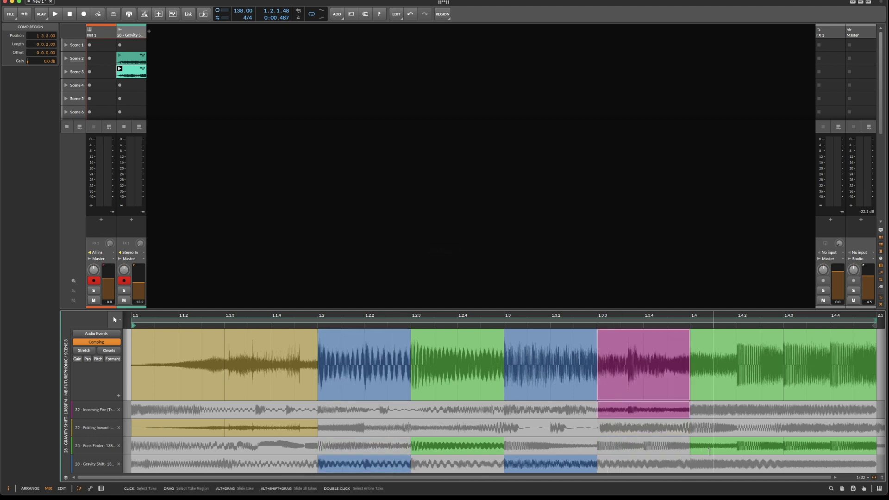
left_click(736, 428)
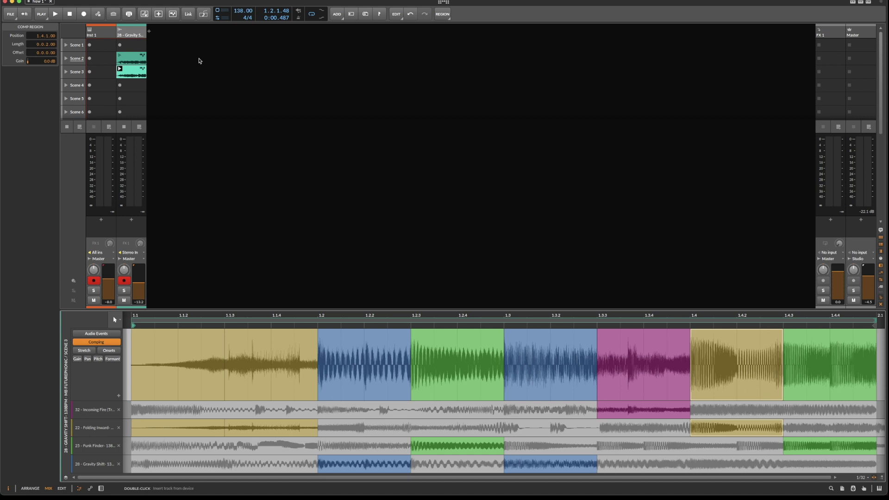
Step: Delete the Gravity Shift audio track and load the six samples from Feel in the Dark to Geodisc Rotation onto one new track, starting at Scene 1
left_click(132, 32)
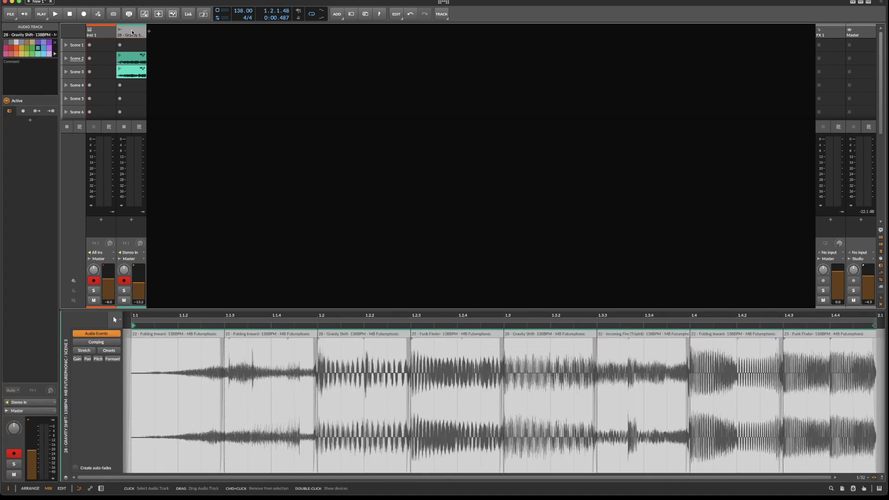
key("Delete")
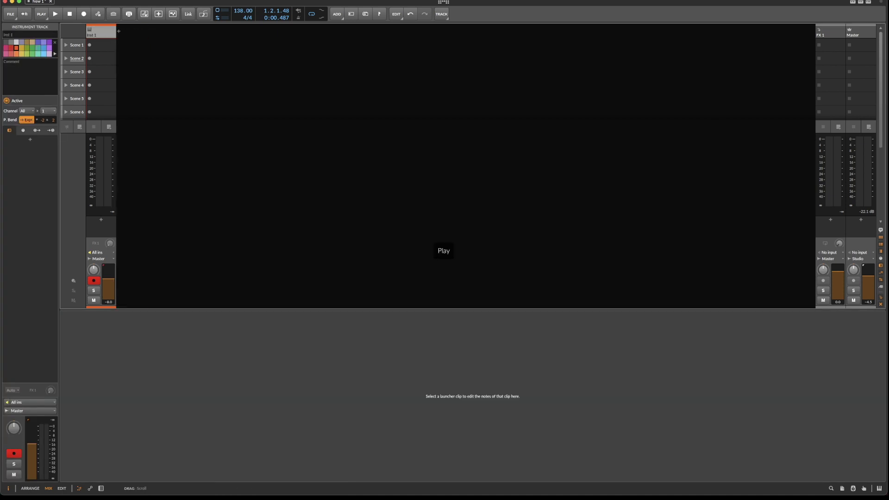
key("super+Tab")
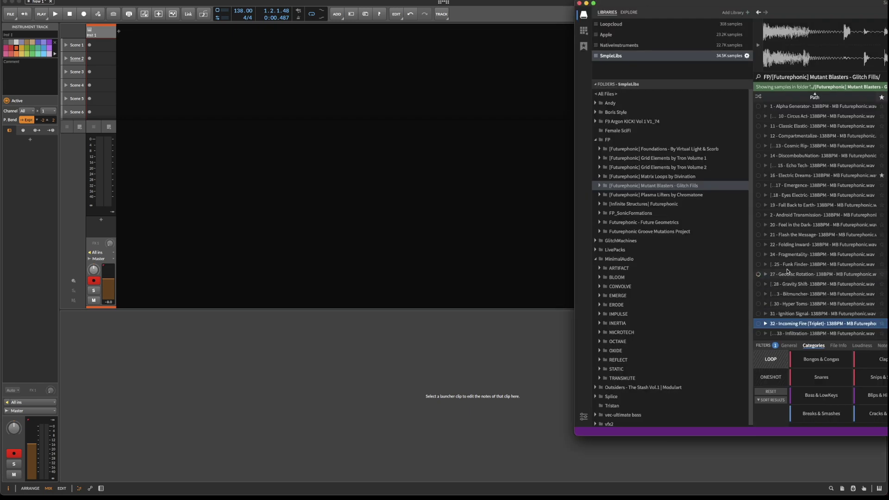
left_click(821, 225)
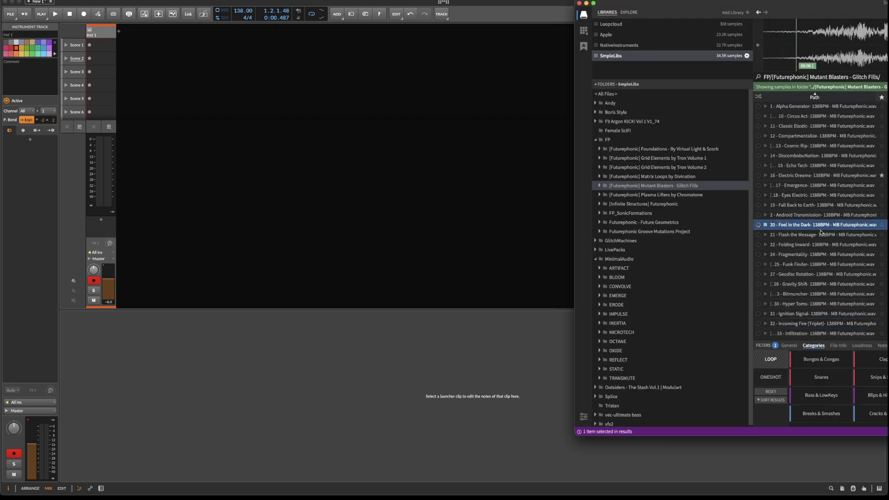
left_click(827, 276, "shift")
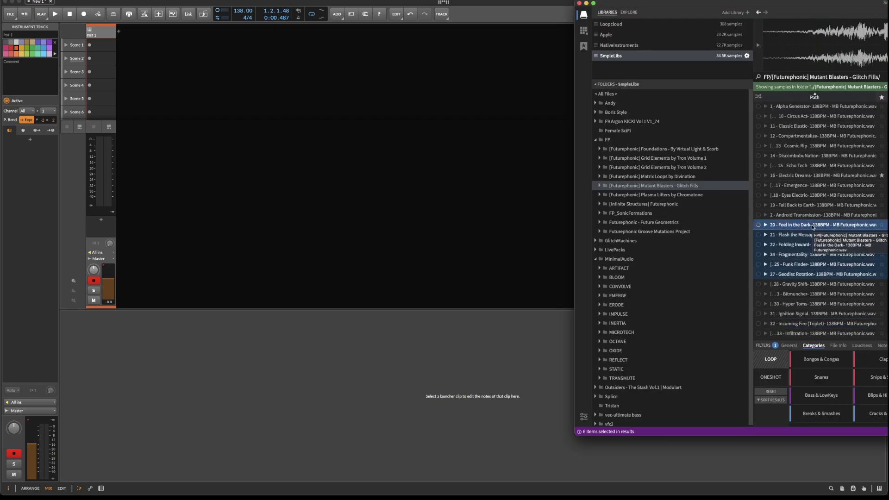
left_click_drag(814, 226, 132, 63)
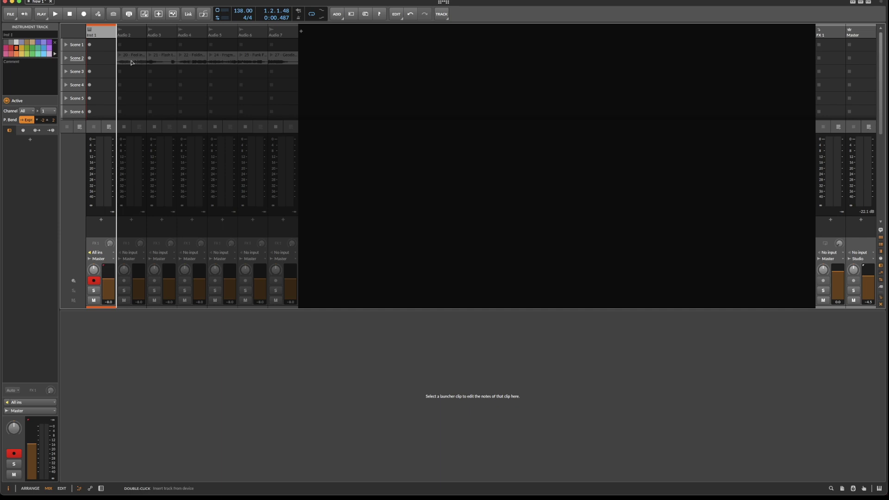
key("ctrl")
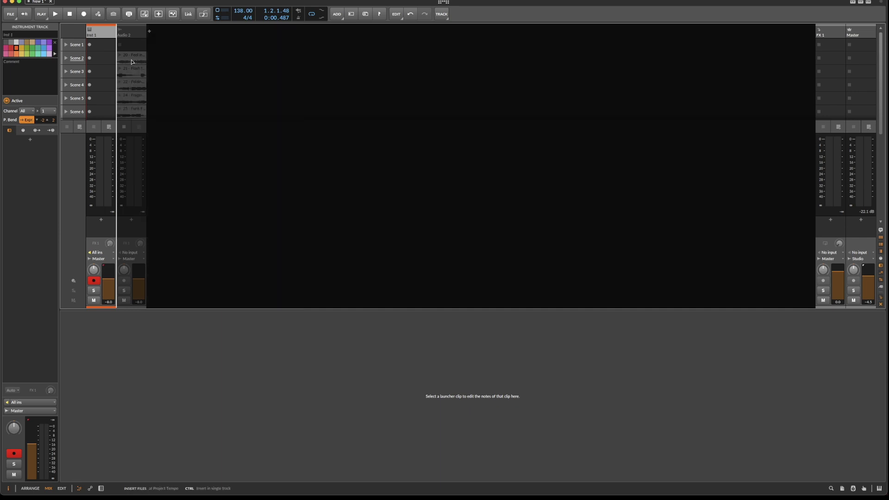
left_click_drag(133, 54, 134, 45)
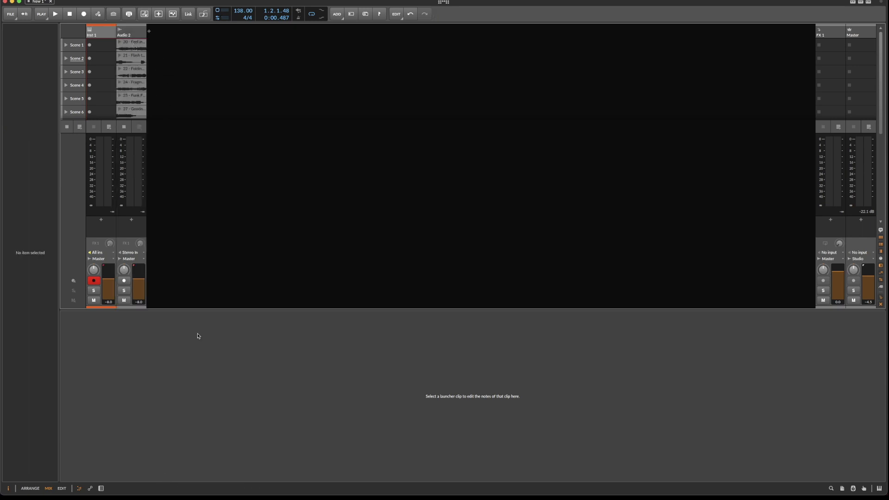
Step: Enlarge the clip launcher and mixer area, and shorten the Feel in the Dark clip's loop to one bar
left_click_drag(213, 308, 218, 379)
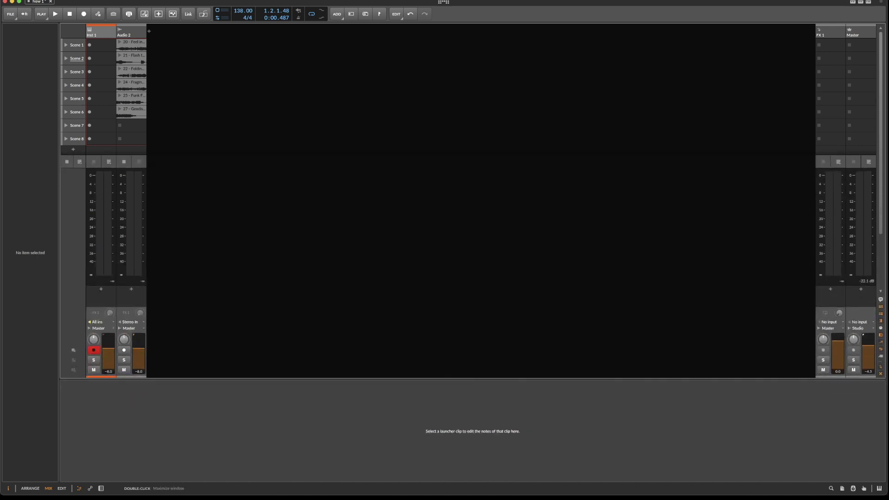
left_click(131, 46)
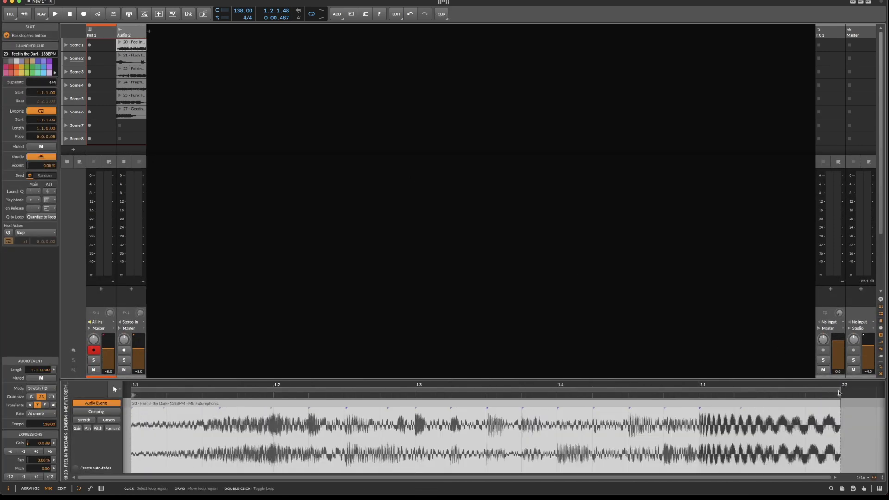
left_click_drag(839, 392, 699, 393)
left_click(700, 432)
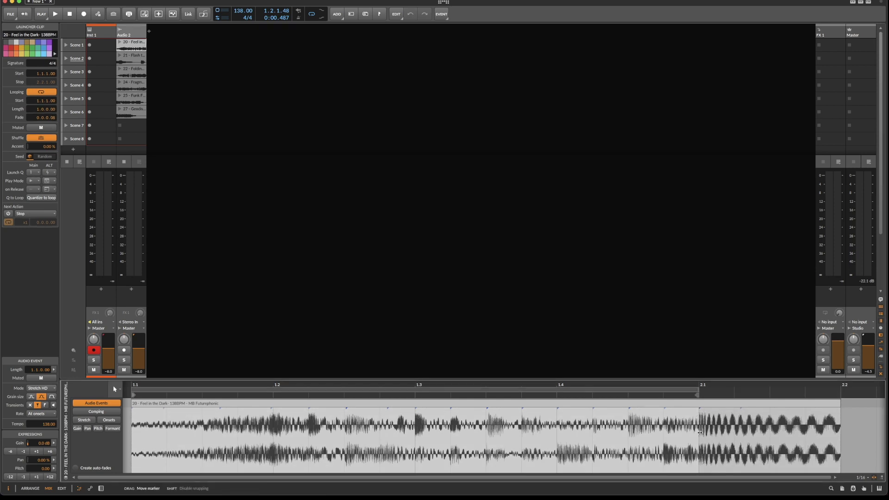
Step: Shorten the loop of the Flash the Message clip in Scene 2 to one bar, ending at bar 2
left_click(140, 61)
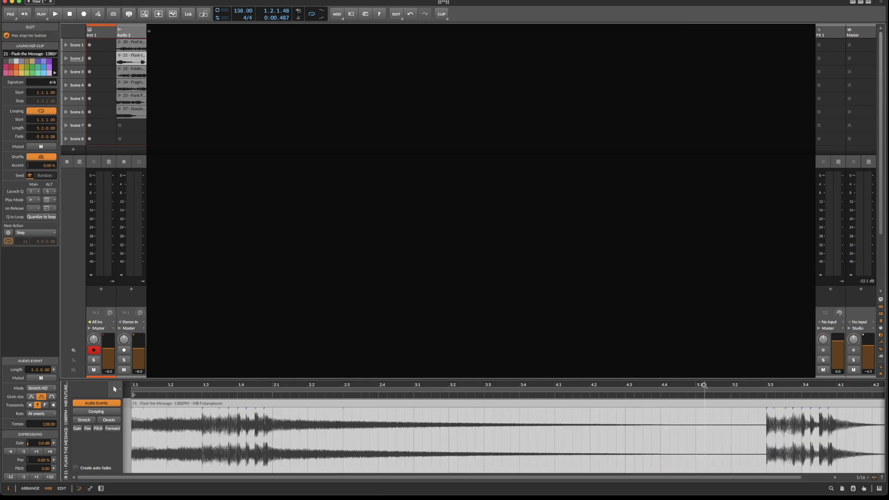
left_click_drag(704, 385, 419, 324)
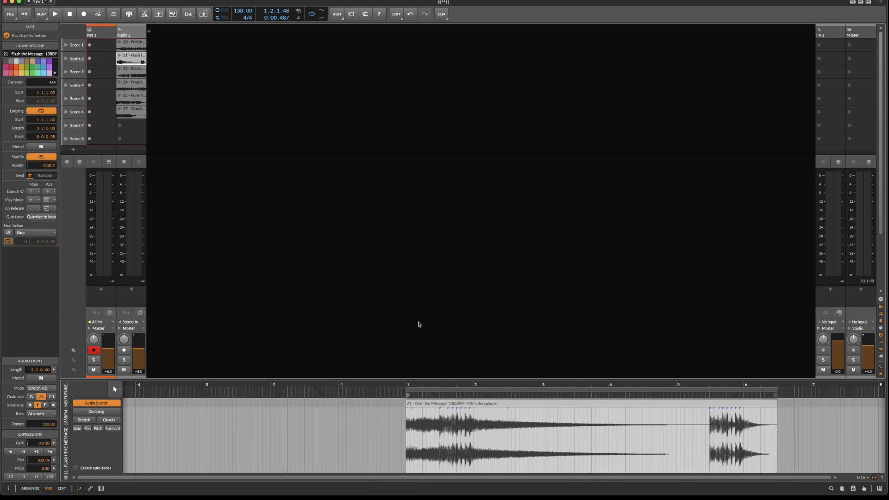
left_click_drag(777, 390, 474, 390)
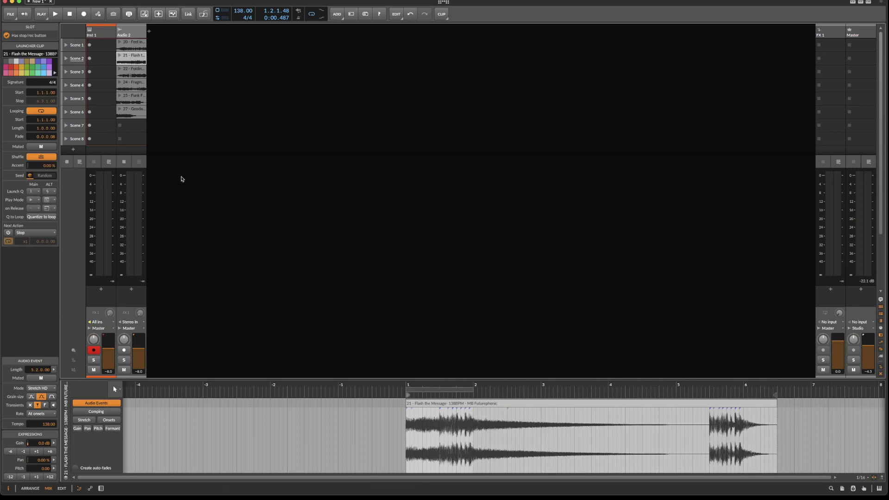
Step: Set the remaining clips on the track, including Folding Inward and Geodisc Rotation, to a loop length of one bar
key("Down")
left_click_drag(840, 407, 699, 407)
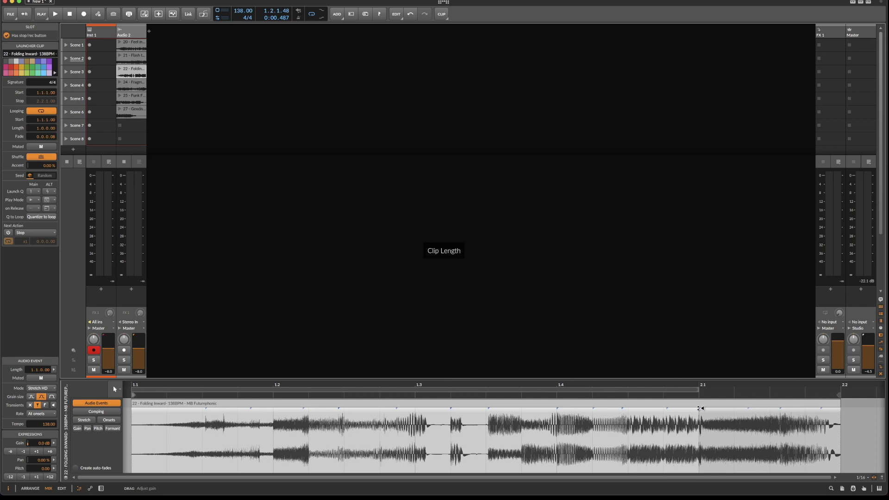
key("Down")
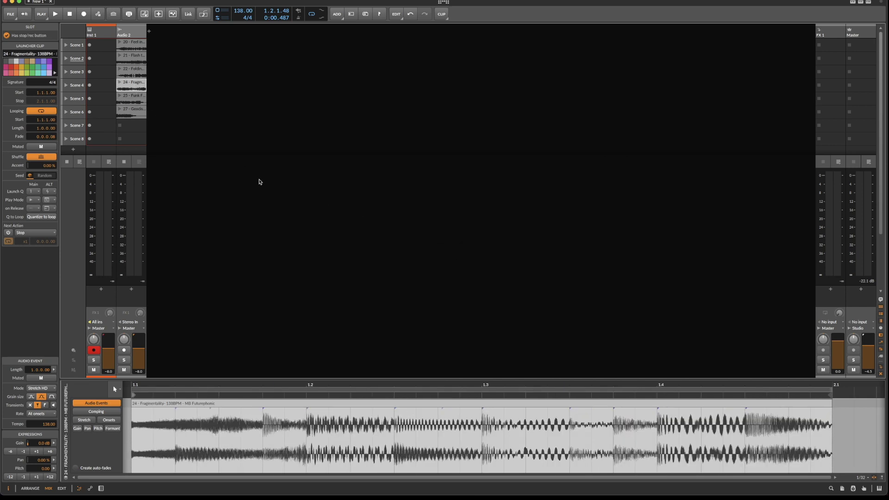
key("Down")
left_click(133, 109)
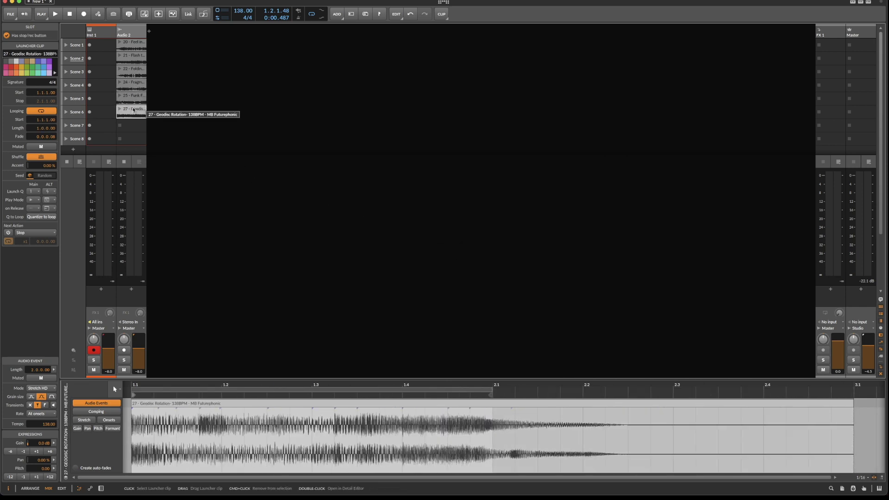
Step: Go through the Audio 2 clips from Feel in the Dark to Geodisc Rotation and back, checking each loop length
left_click(132, 50)
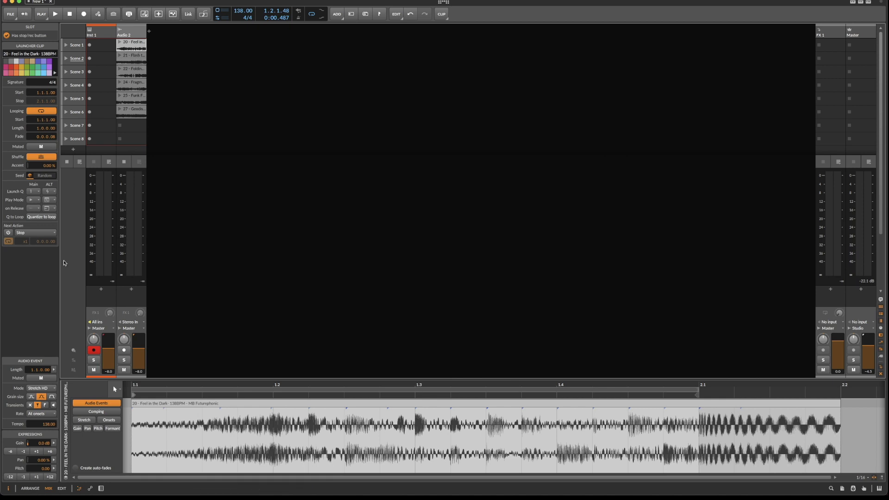
key("Down")
key("Down")
key("Down")
key("Down")
key("Down")
key("Down")
key("Down")
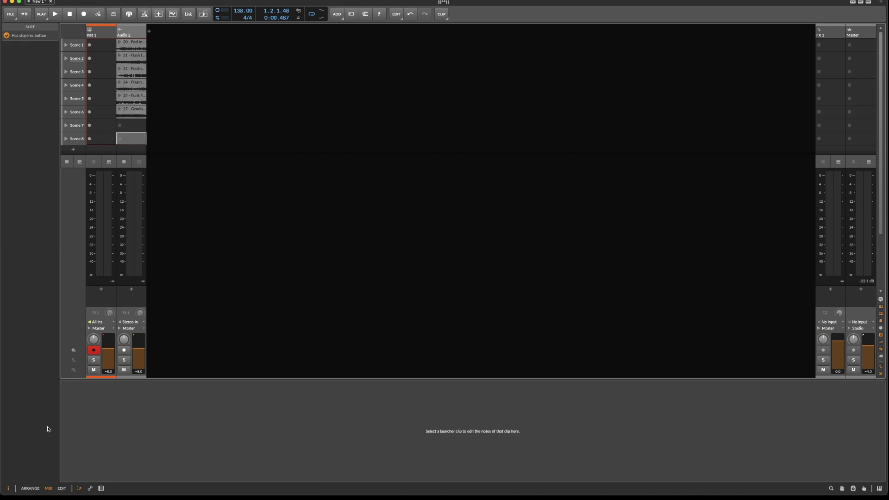
key("Up")
key("Up")
key("Up")
key("Up")
key("Up")
key("Up")
key("Up")
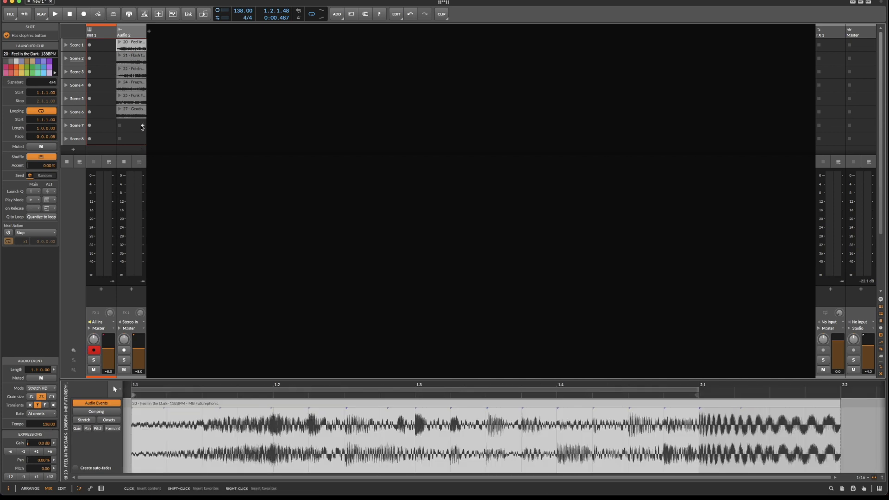
Step: Give all six clips a Play Random next action after 0.0.2.00 instead of a loop count, and audition them starting from Funk Finder
left_click(138, 110, "shift")
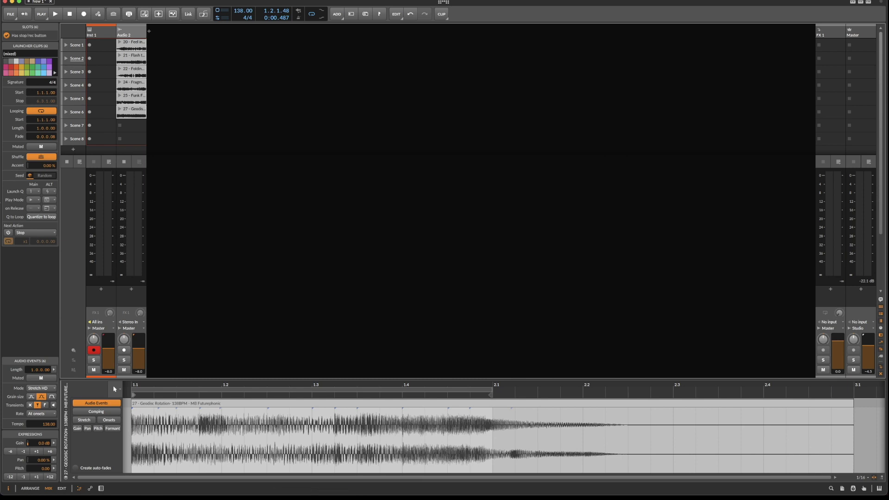
left_click(8, 233)
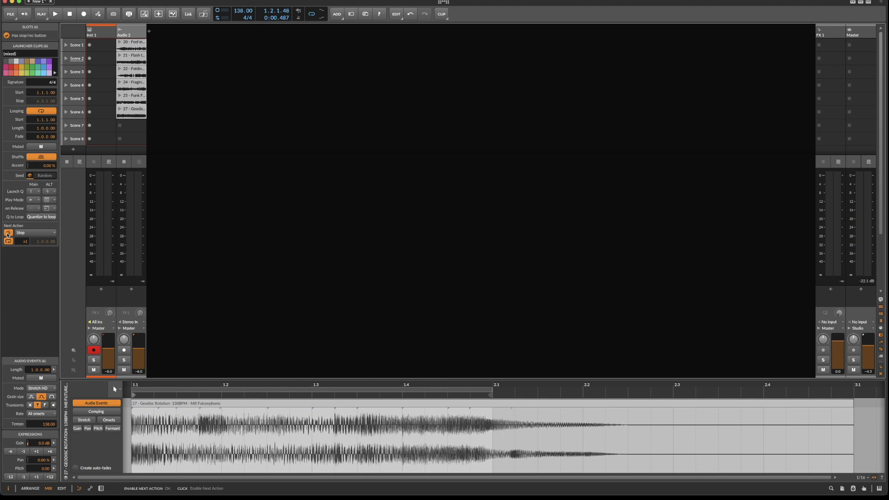
left_click(8, 242)
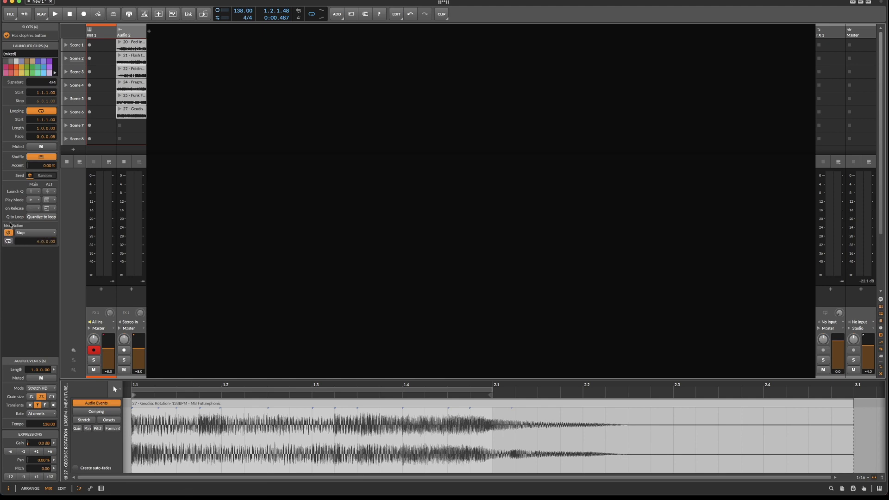
left_click(37, 233)
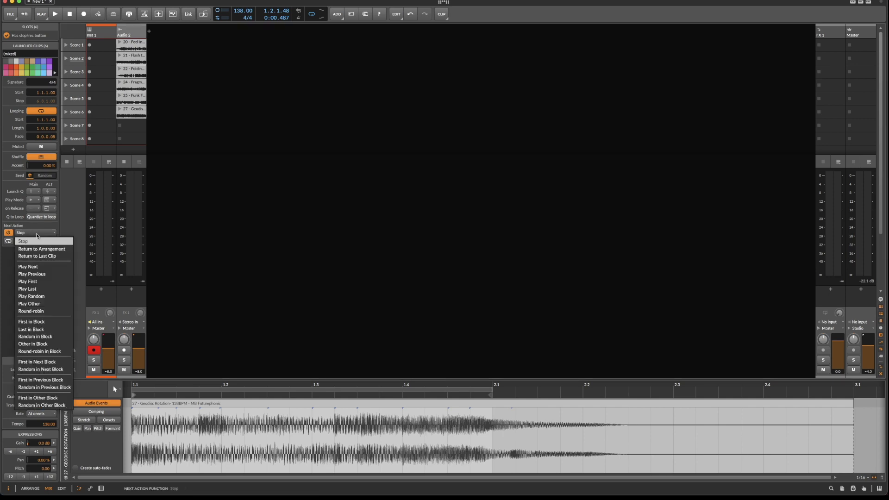
left_click(56, 299)
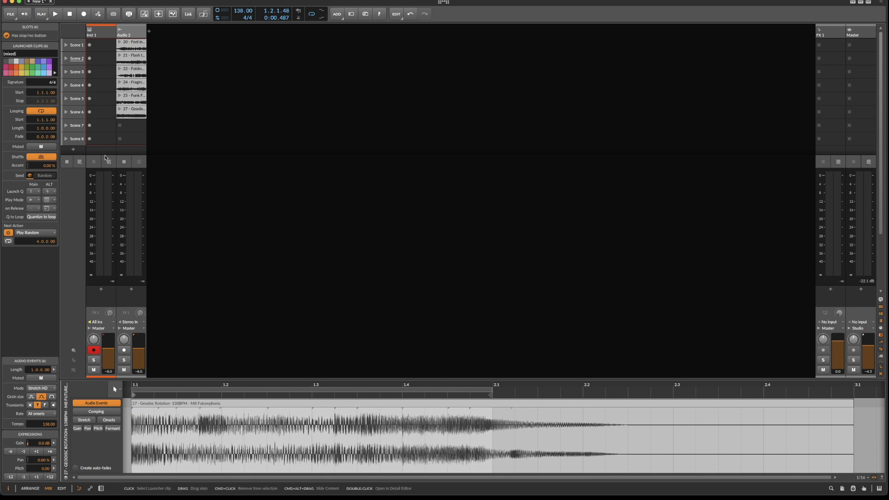
mouse_move(41, 243)
left_mouse_down()
mouse_move(40, 261)
mouse_move(33, 237)
mouse_move(51, 244)
left_mouse_up()
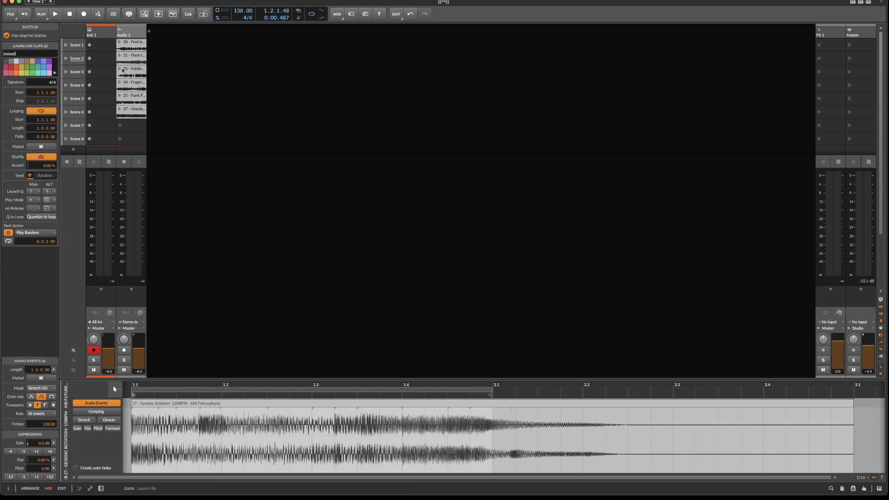
left_click(119, 96)
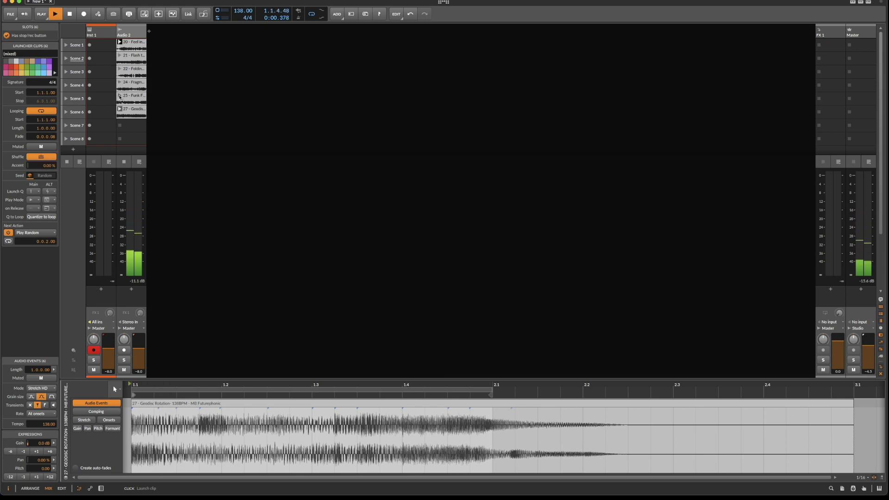
key("space")
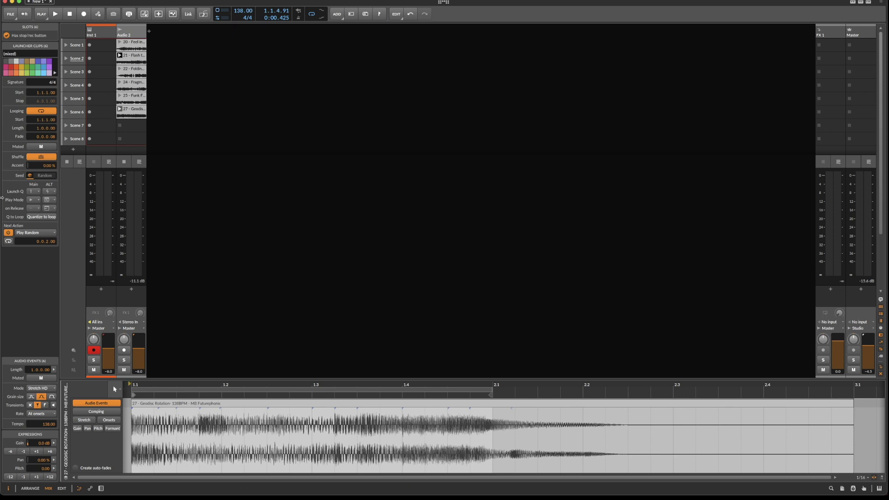
Step: Set the six clips' play mode to Legato from Clip (or Start) and audition the random switching starting from Flash the Message
left_click(32, 200)
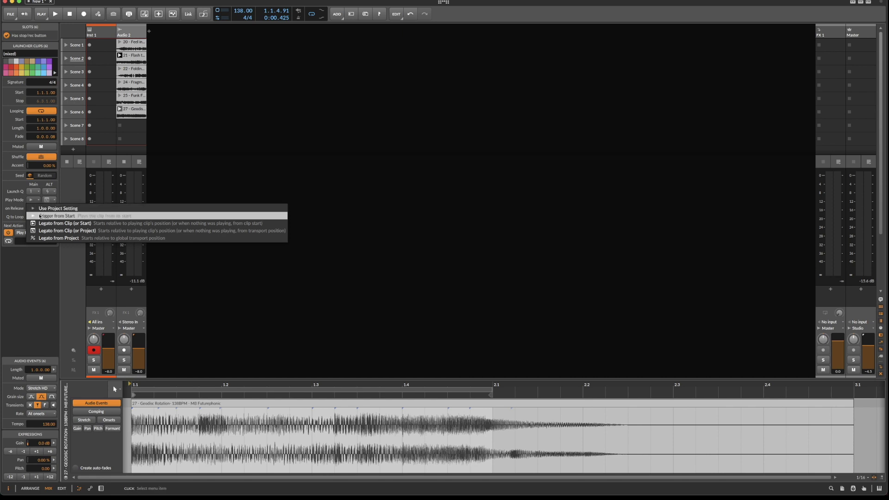
left_click(88, 223)
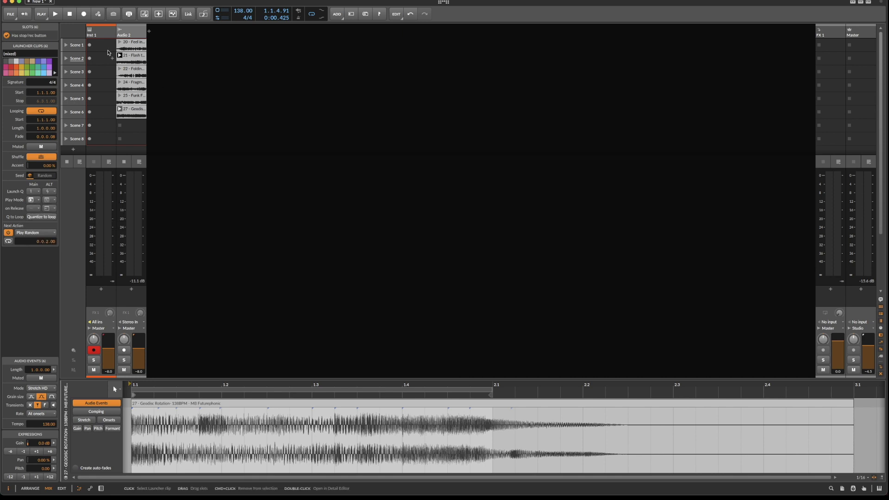
left_click(120, 56)
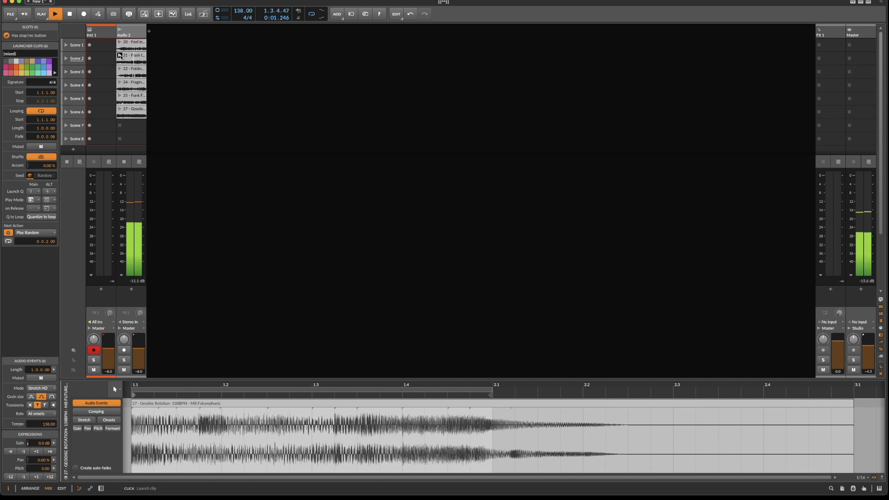
left_click(120, 56)
key("space")
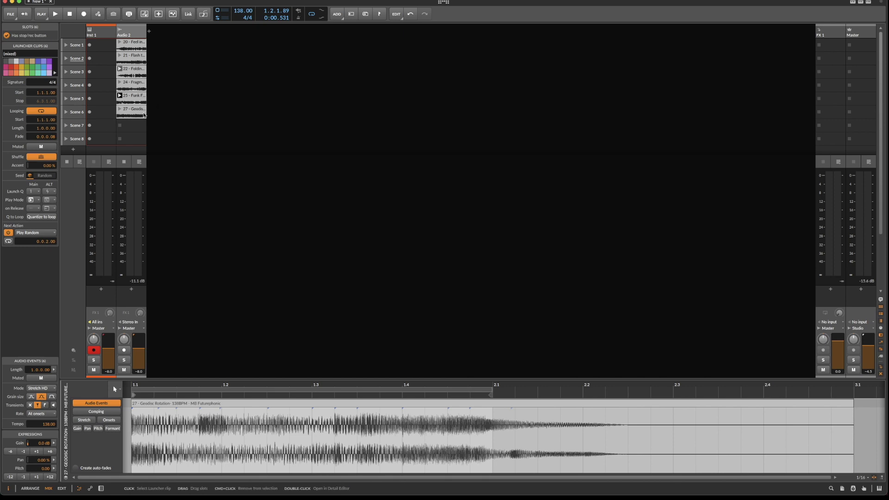
Step: Add a new audio track, arm it for recording and set its input to Audio 2 (PRE)
right_click(157, 44)
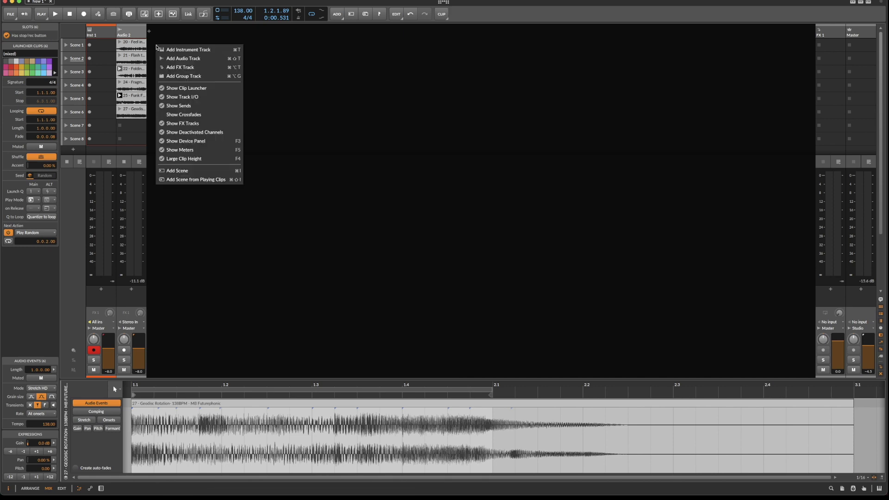
left_click(175, 66)
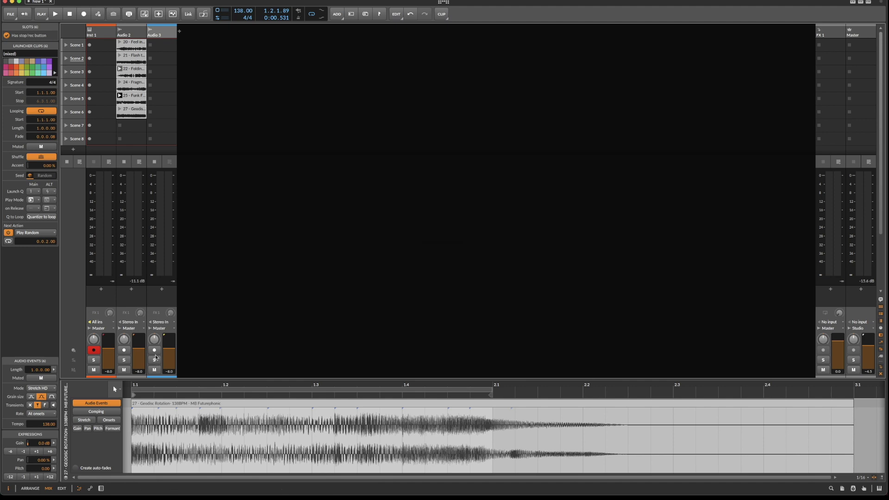
left_click(167, 323)
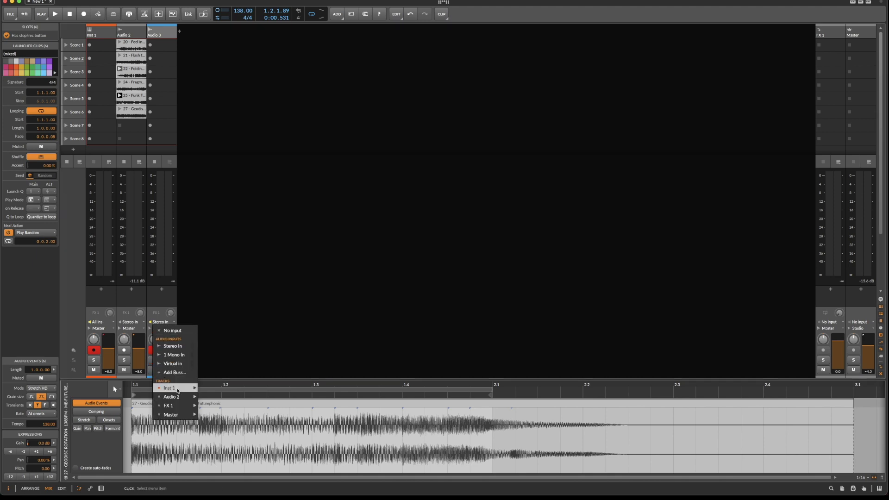
mouse_move(181, 401)
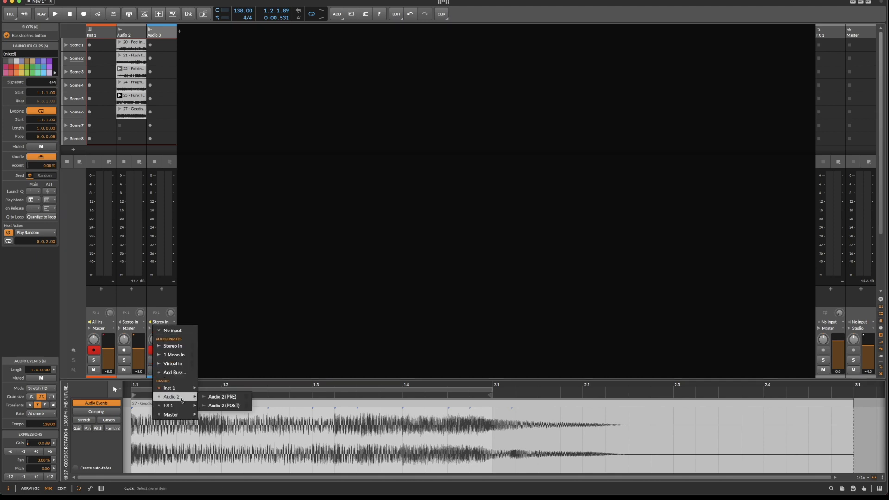
left_click(215, 397)
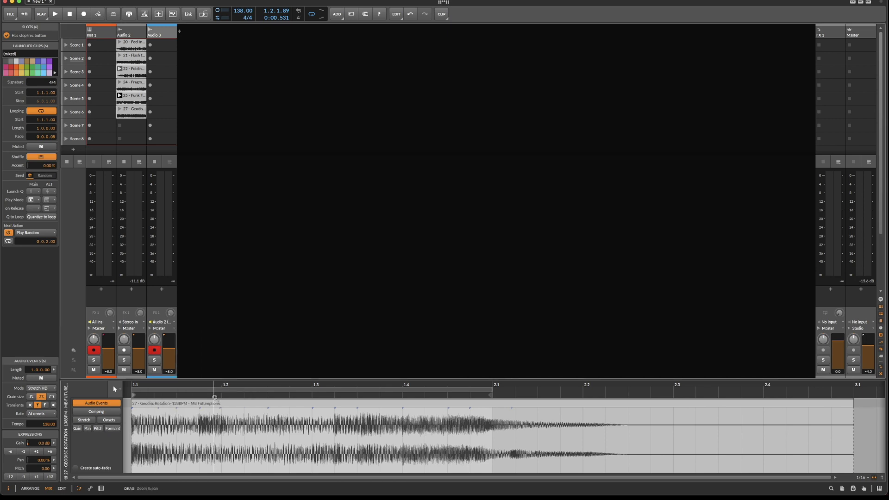
Step: Record the randomly switching Audio 2 clips into the first slot of Audio 3 and inspect the recorded clip's waveform
left_click(150, 45)
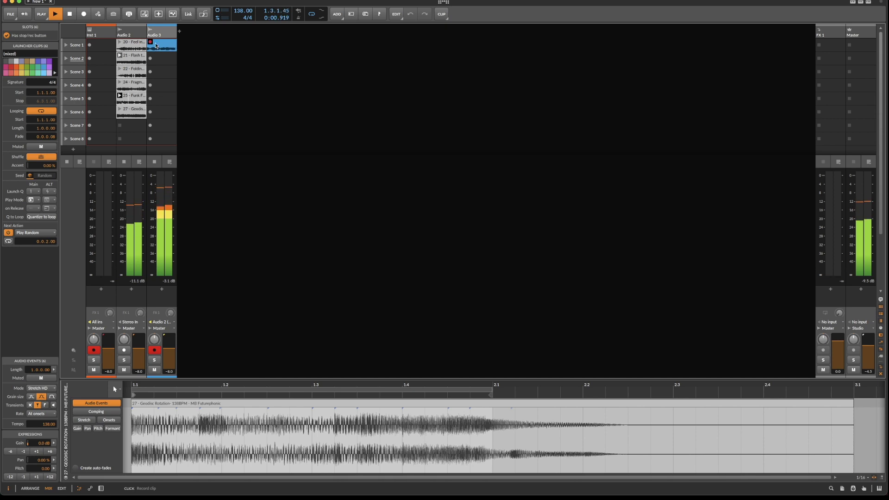
key("space")
double_click(170, 45)
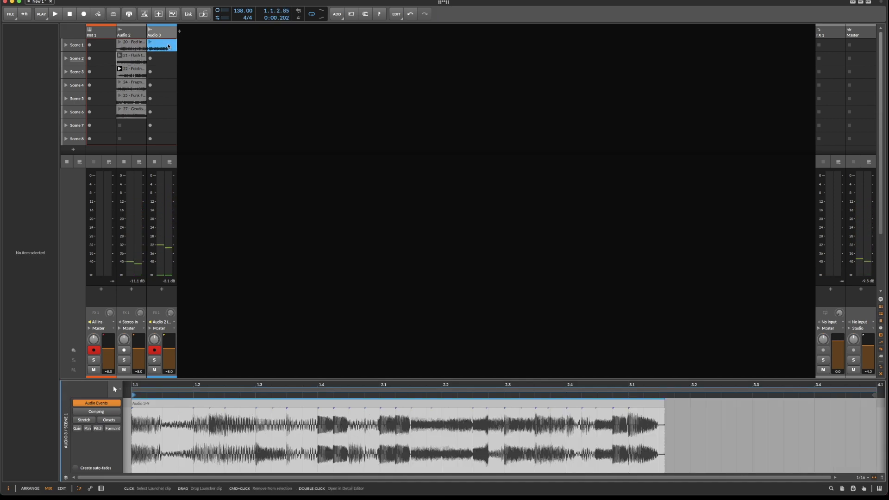
left_click_drag(346, 384, 347, 347)
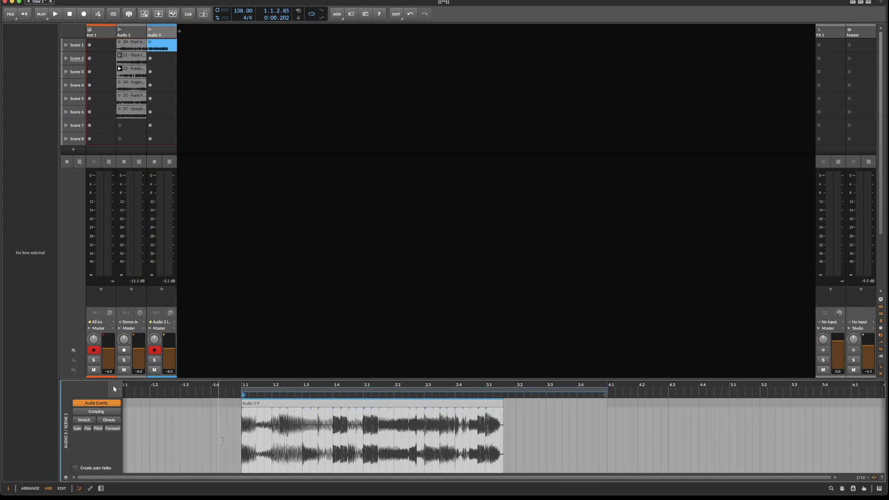
left_click_drag(219, 453, 658, 452)
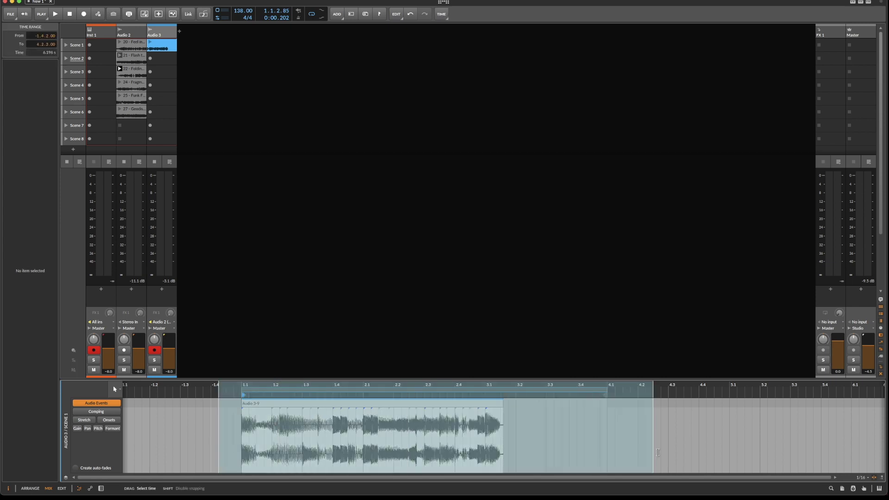
Step: Delete the Audio 3 and Audio 2 tracks so that only Inst 1 remains beside the FX and Master tracks
left_click(168, 25)
key("Delete")
key("Delete")
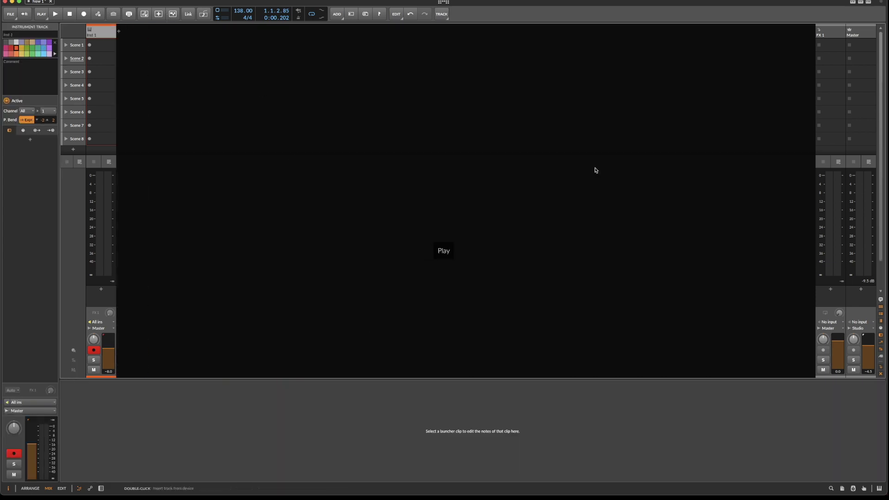
Step: Switch to the sample library and bring the four fills from Folding Inward to Geodisc Rotation into Scene 1 on separate audio tracks
key("super+Tab")
left_click(854, 274)
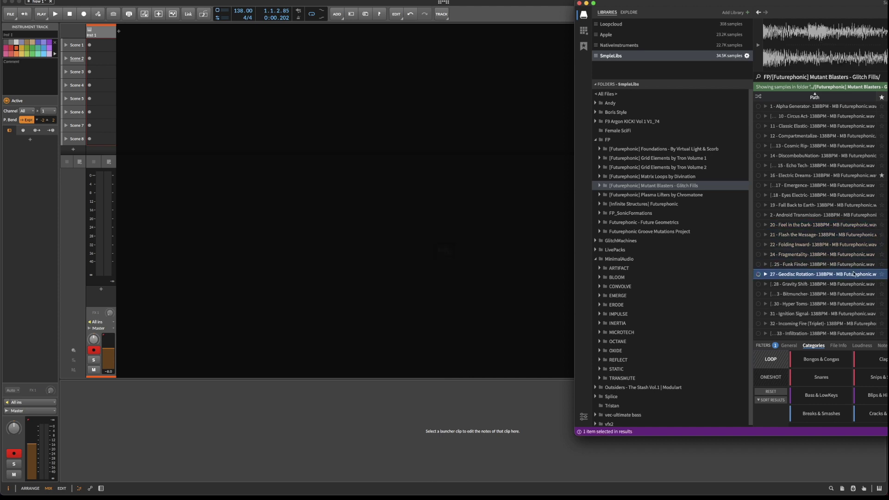
left_click(846, 246, "shift")
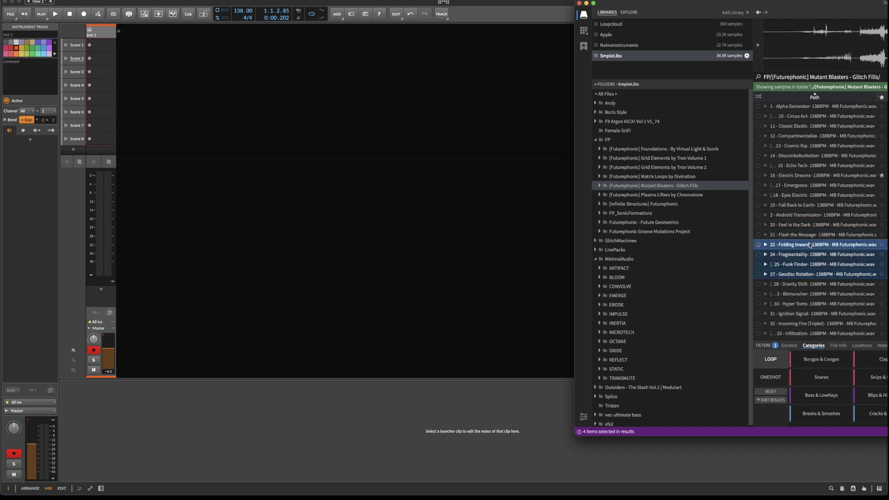
left_click_drag(800, 242, 218, 47)
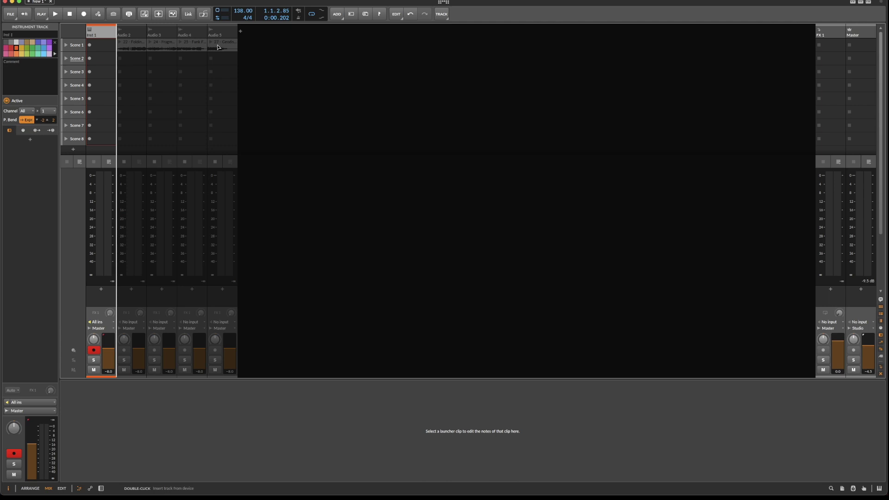
Step: Group the four new audio tracks, fold the group and unfold it again
left_click(145, 31)
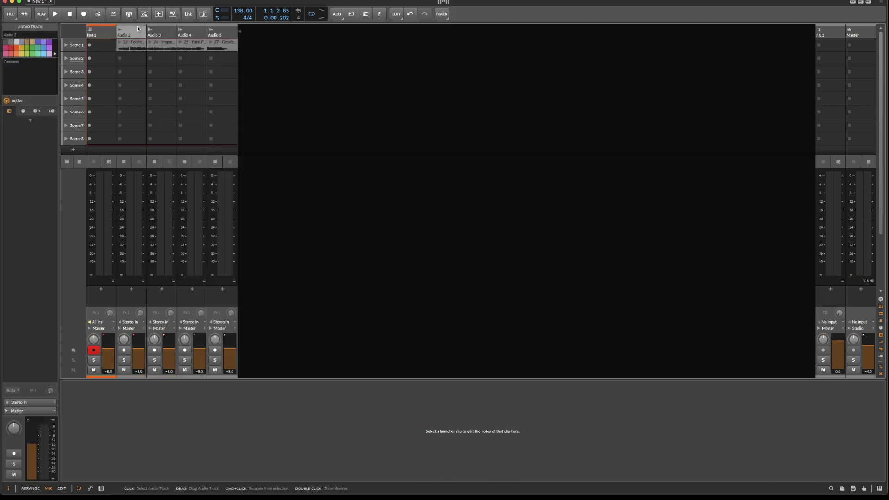
left_click(227, 33, "shift")
key("super+g")
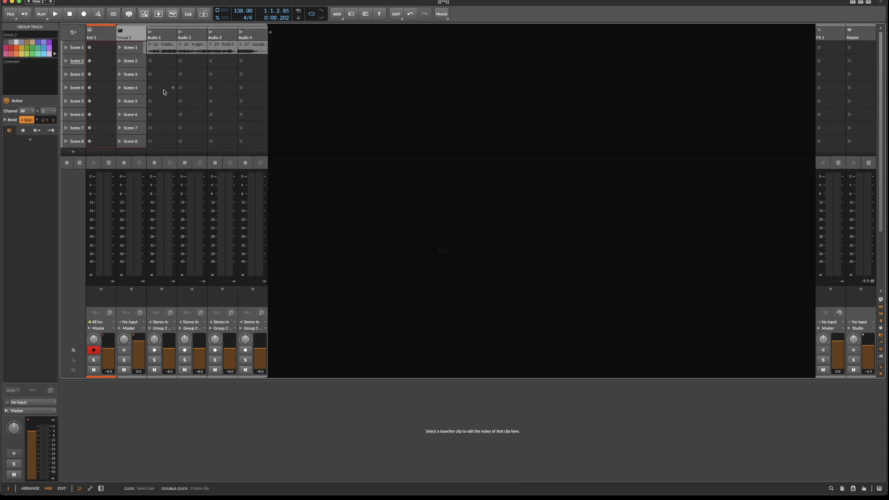
left_click(120, 32)
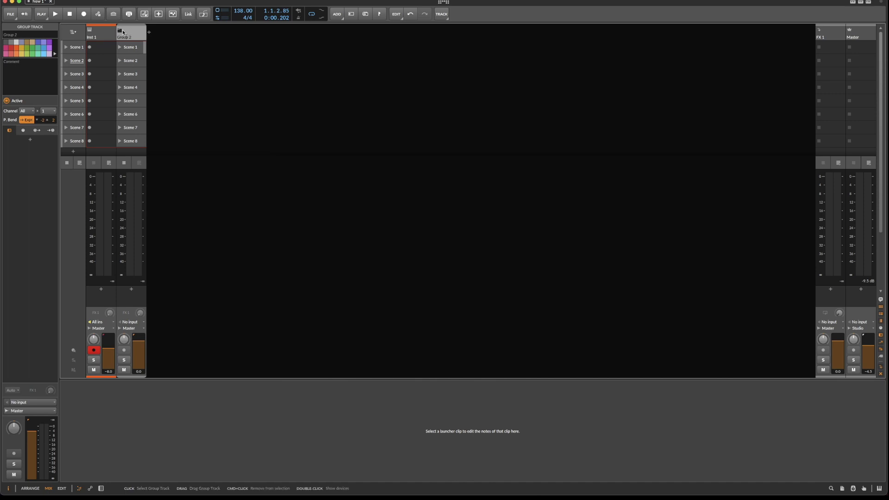
left_click(120, 31)
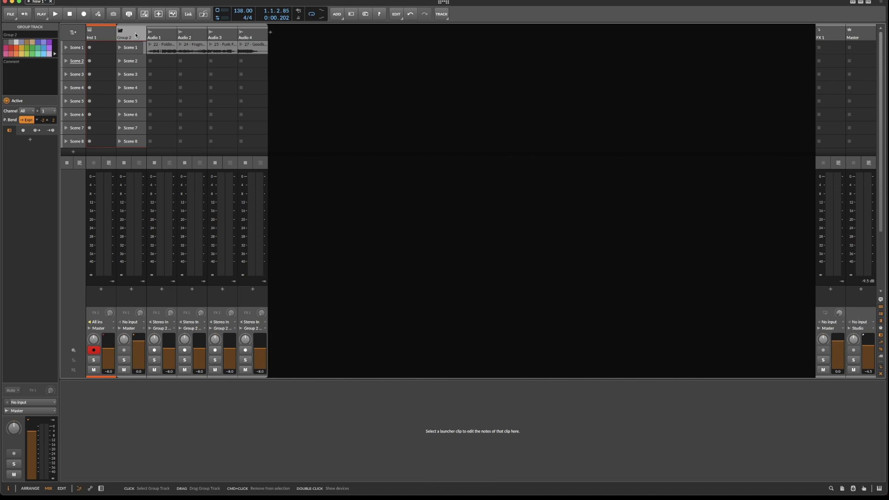
Step: Insert an FX Grid device on the Group 2 track
double_click(136, 35)
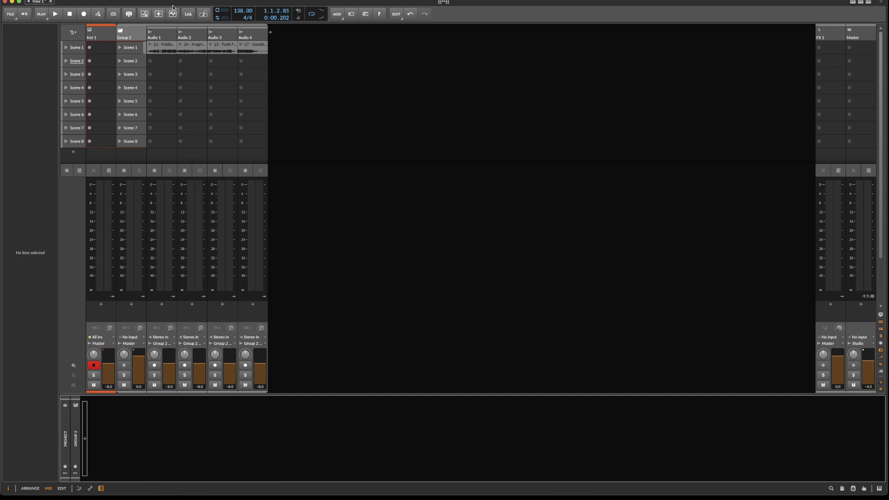
double_click(122, 447)
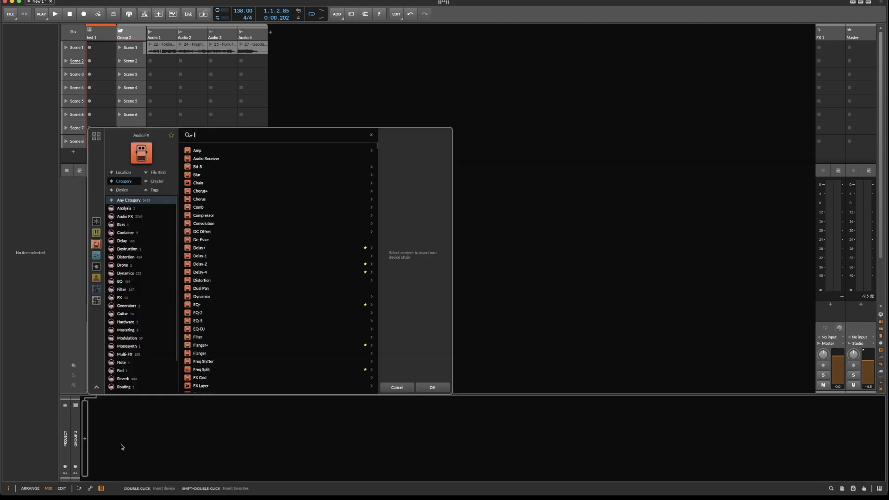
type("gr")
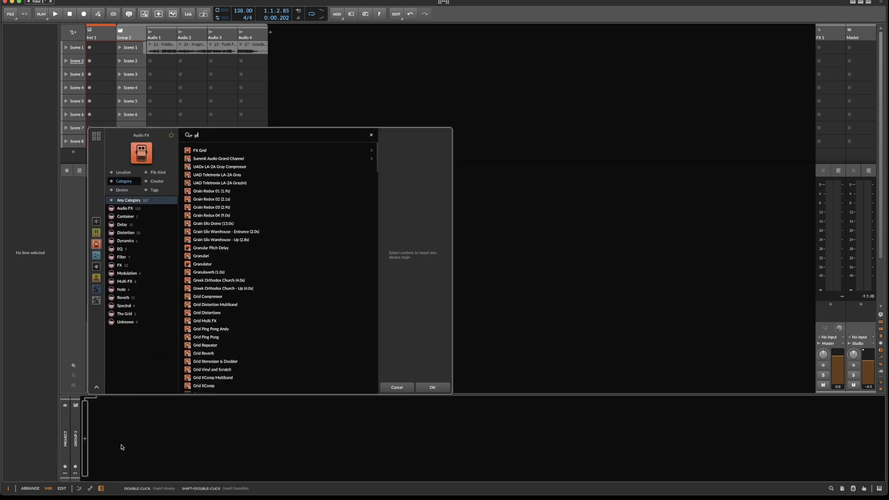
double_click(197, 150)
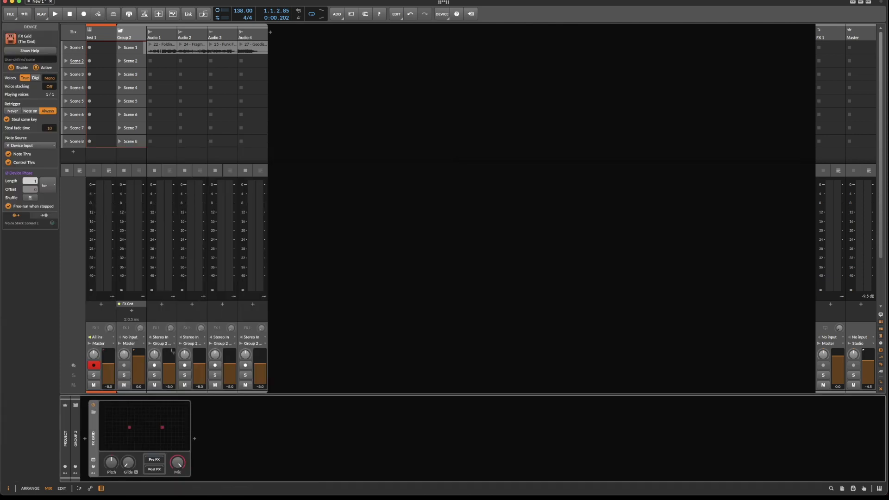
Step: Remove the Audio In module from the FX Grid patch and close the patch view
left_click(132, 431)
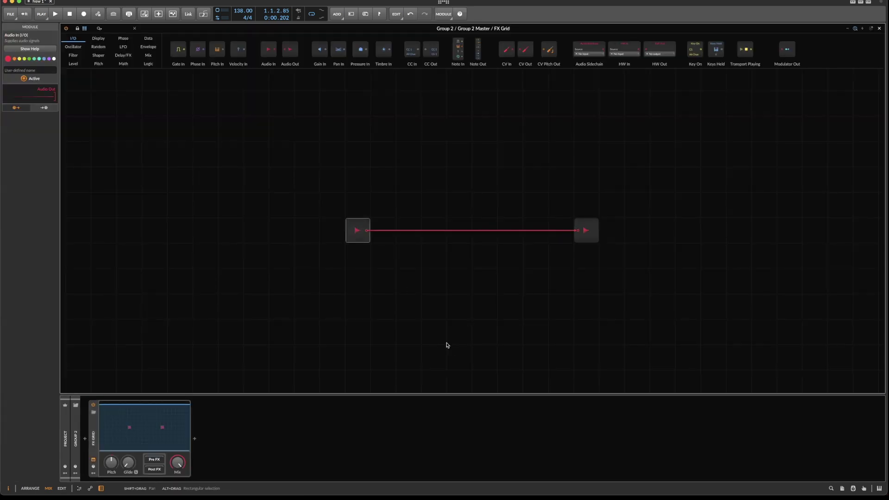
key("Delete")
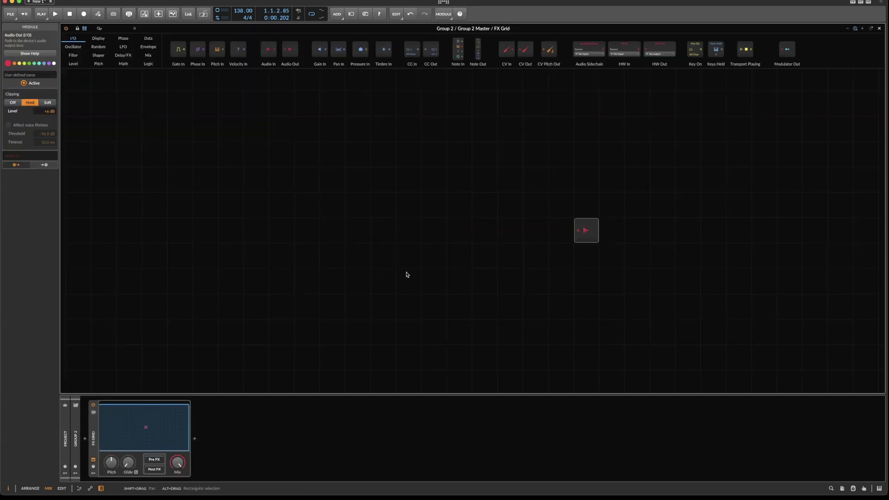
key("Escape")
Step: Play the group's Scene 1, lower the group's volume to about -4 dB and stop playback
left_click(123, 47)
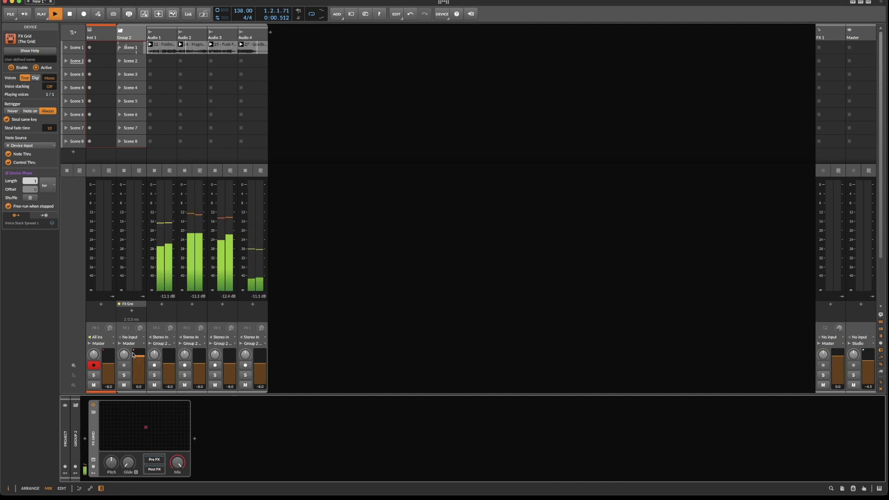
left_click_drag(139, 357, 139, 361)
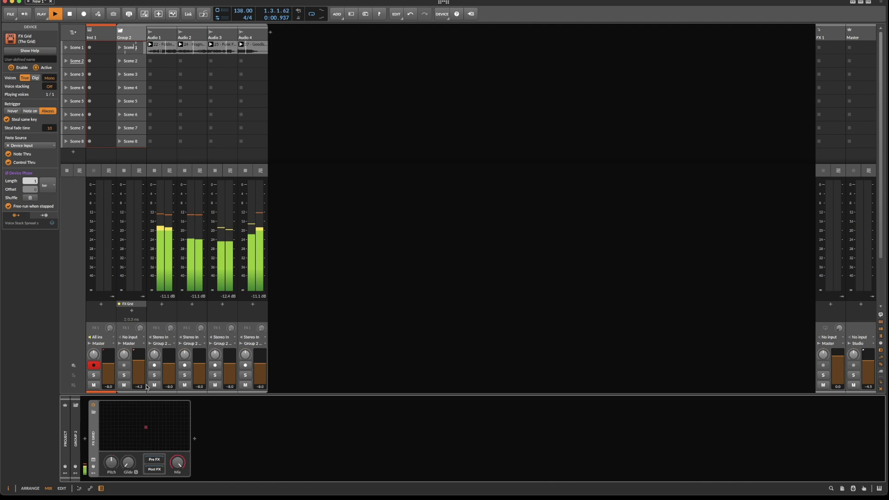
key("space")
Step: Add an Audio Sidechain module to the FX Grid patch and place it just before the Audio Out module
left_click(106, 428)
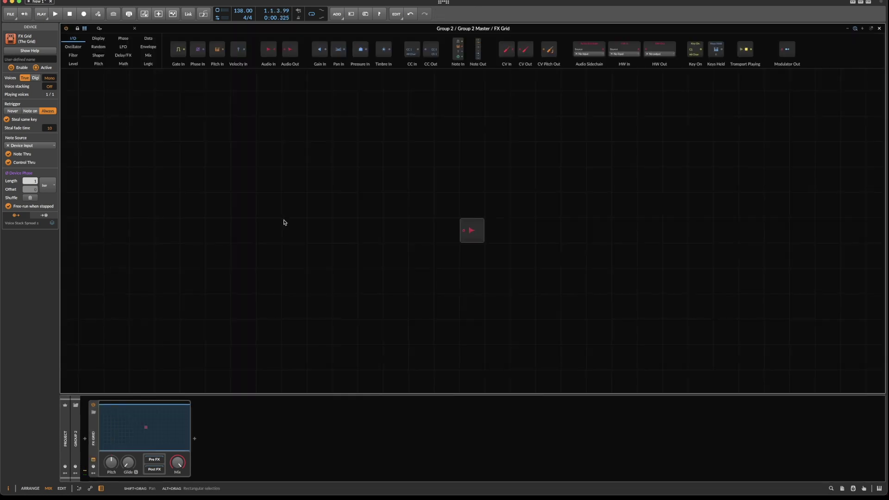
right_click(324, 167)
mouse_move(345, 171)
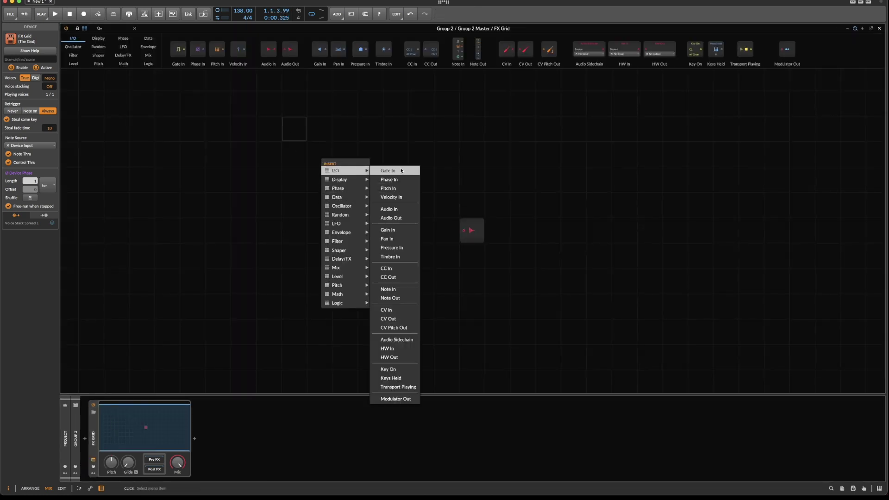
left_click(384, 340)
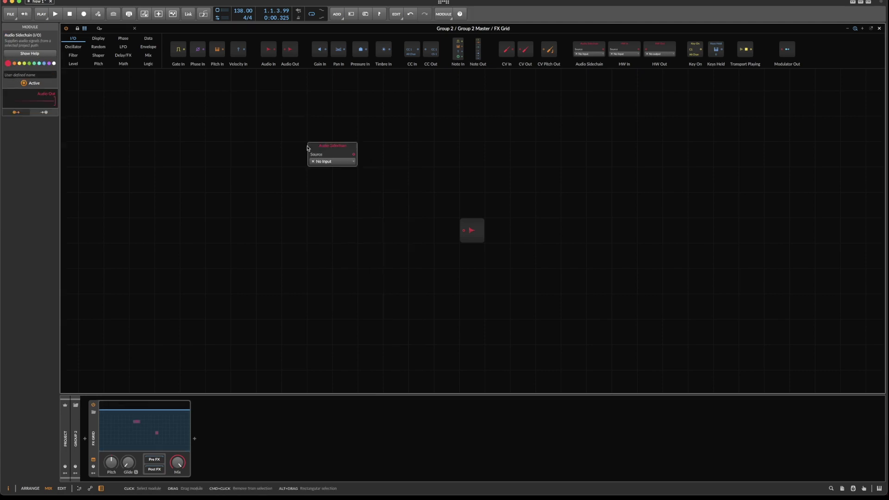
left_click_drag(326, 148, 335, 203)
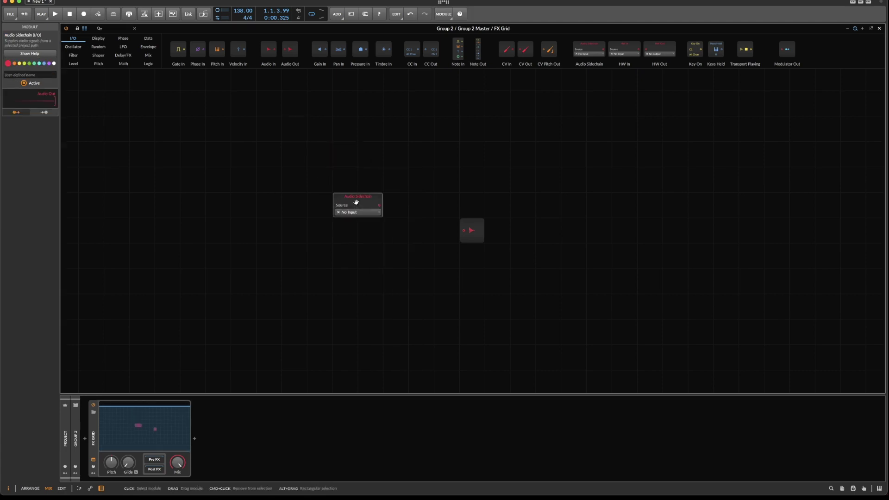
key("Tab")
key("Tab")
key("Escape")
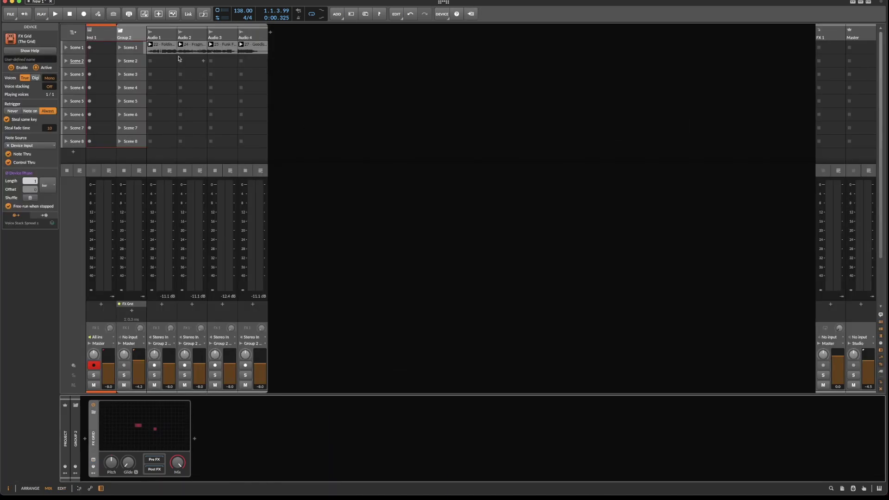
Step: Duplicate the Audio Sidechain module three times in the FX Grid patch, giving one module per grouped track
left_click(139, 413)
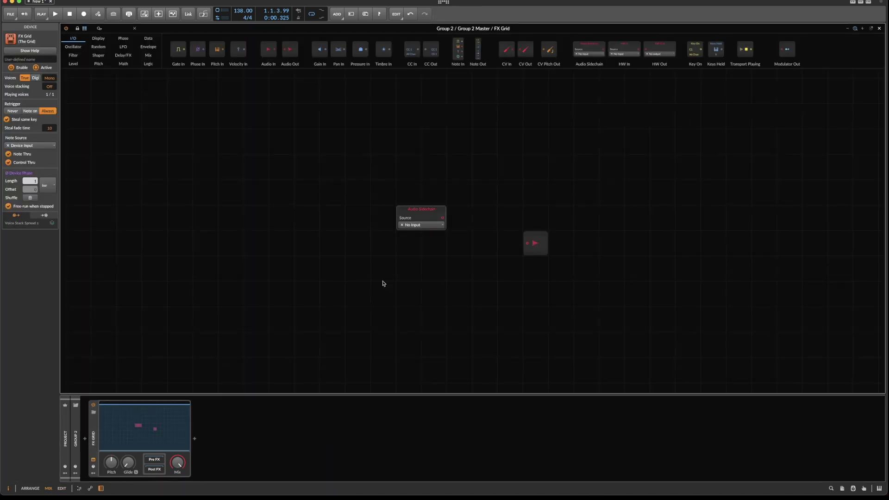
left_click(409, 212)
key("super+d")
key("super+d")
key("super+d")
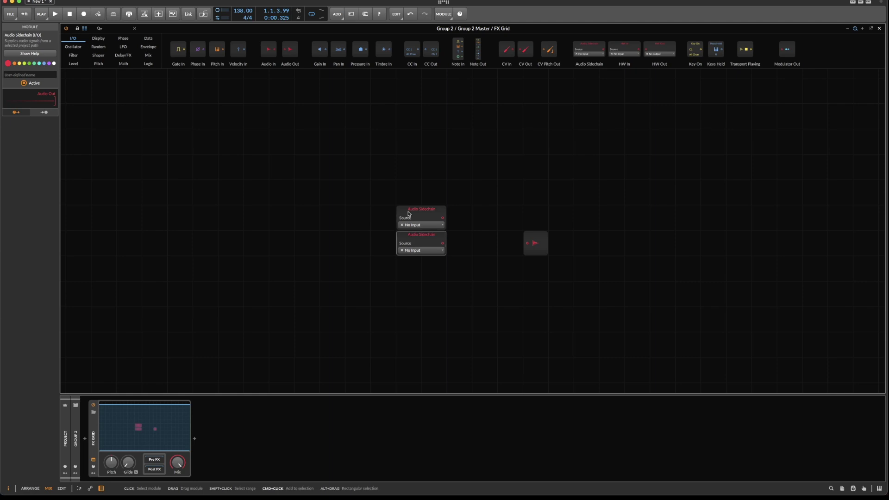
Step: Set the first two Audio Sidechain modules' sources to the Group 2 tracks Audio 1 (POST) and Audio 2 (POST)
left_click(410, 225)
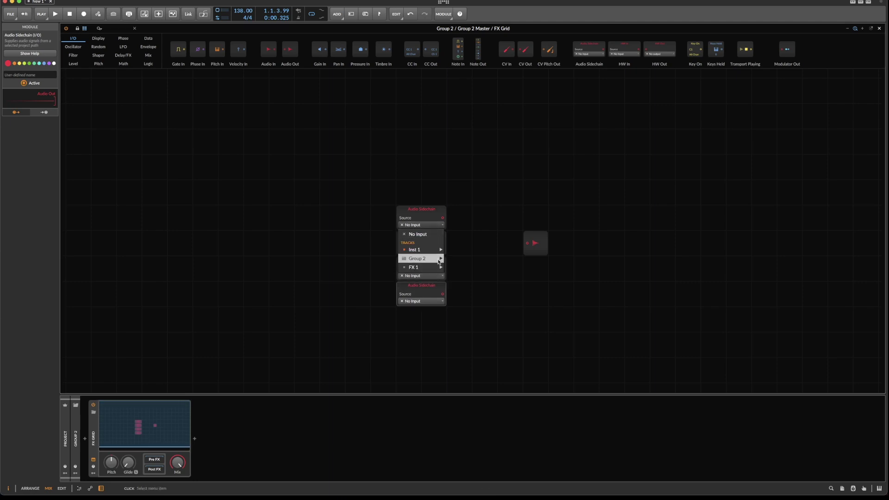
mouse_move(431, 258)
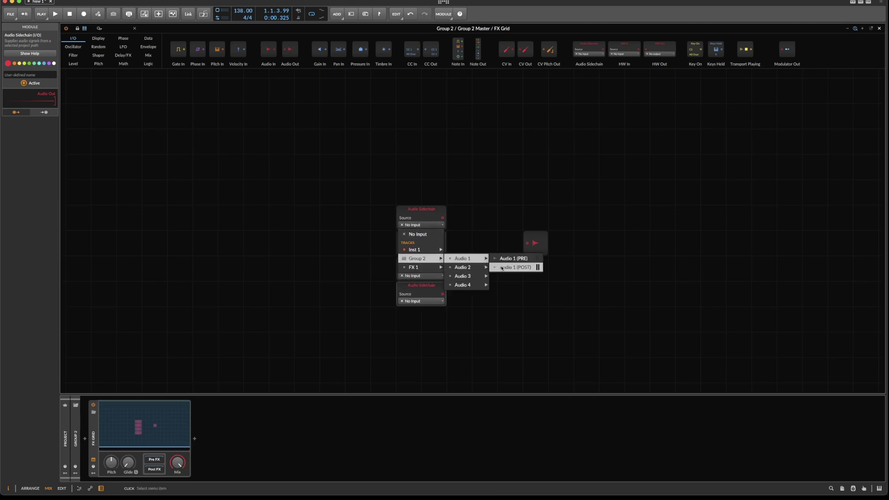
left_click(502, 267)
left_click(412, 250)
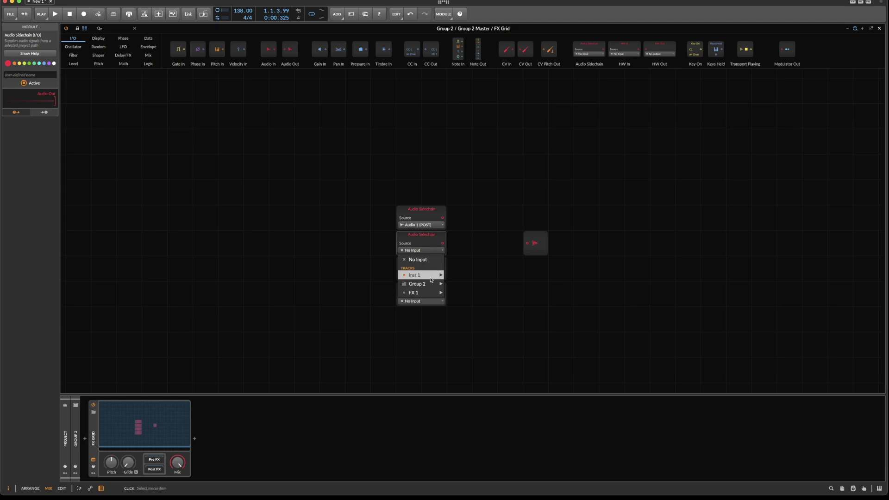
mouse_move(438, 284)
mouse_move(463, 293)
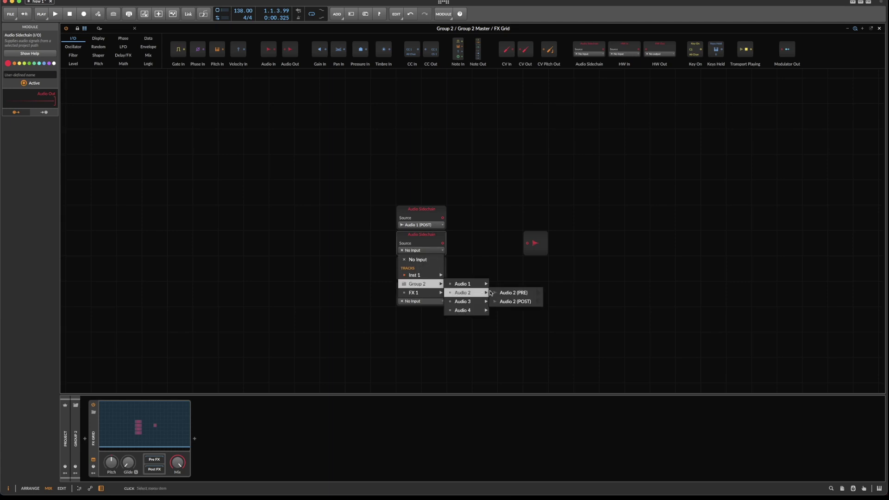
left_click(514, 302)
Step: Set the third and fourth Audio Sidechain modules' sources to the Group 2 tracks Audio 3 (POST) and Audio 4 (POST)
left_click(413, 276)
mouse_move(436, 313)
mouse_move(466, 325)
left_click(505, 335)
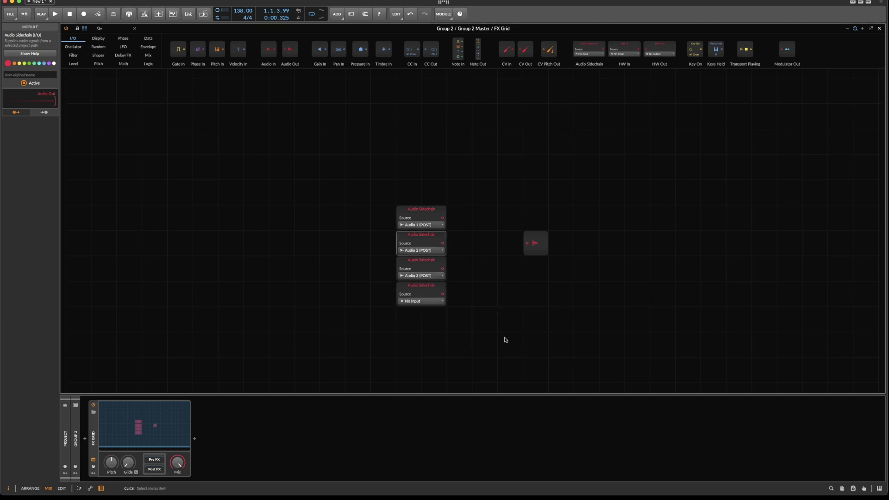
left_click(429, 306)
mouse_move(438, 334)
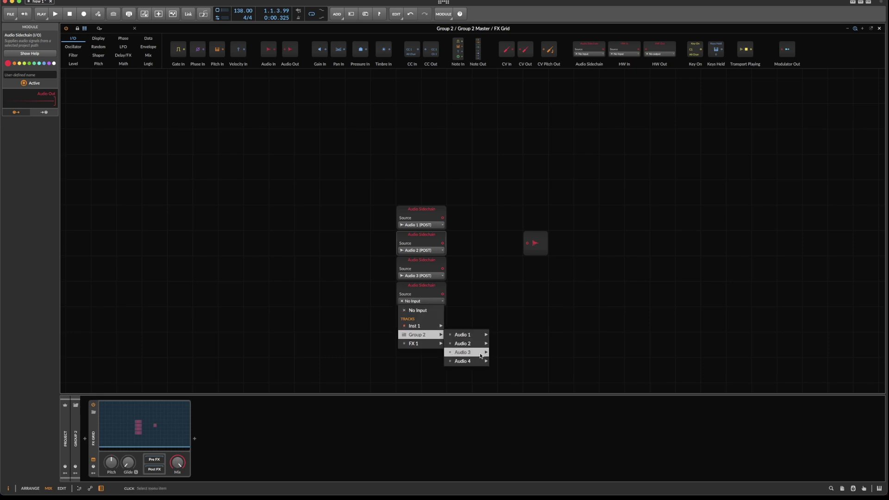
mouse_move(482, 361)
left_click(514, 369)
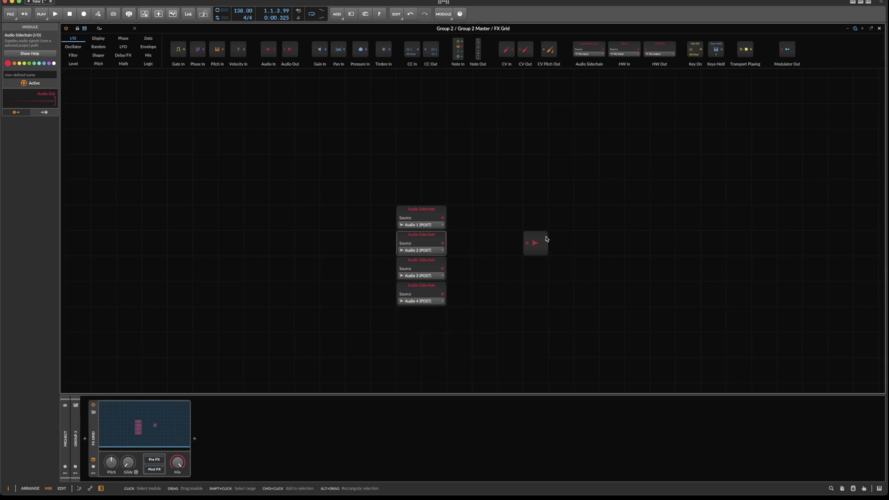
Step: Move the Audio Out module farther from the sidechain modules and add a Merge module directly beside them
left_click_drag(547, 243, 626, 221)
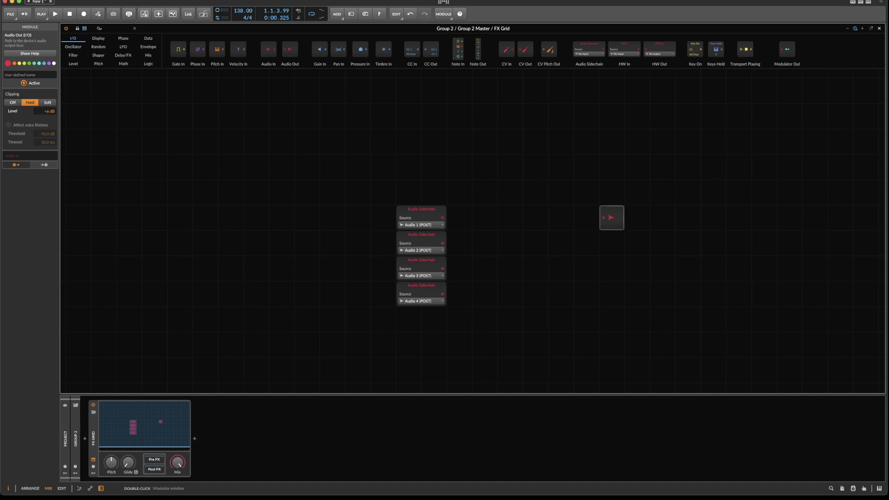
left_click(148, 56)
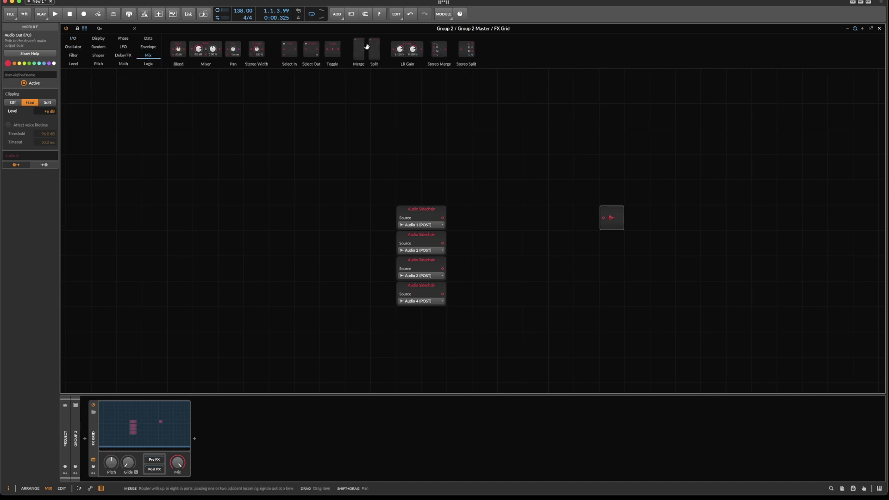
left_click_drag(359, 51, 458, 213)
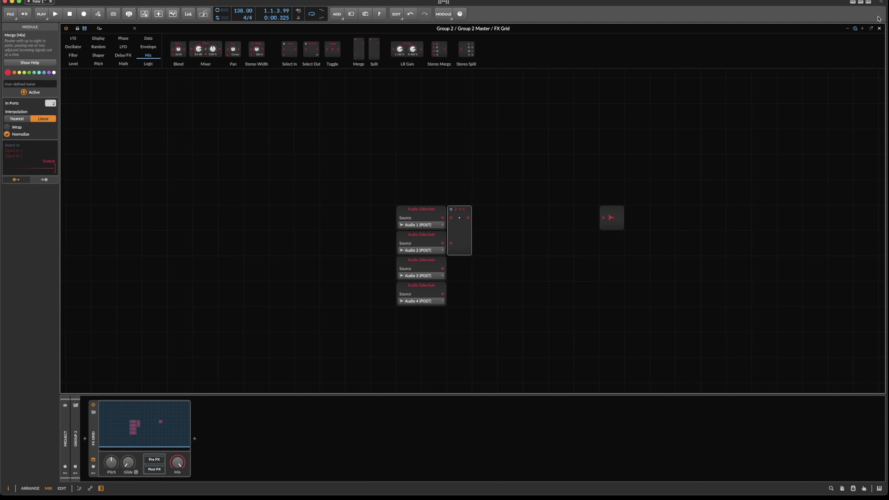
left_click(862, 30)
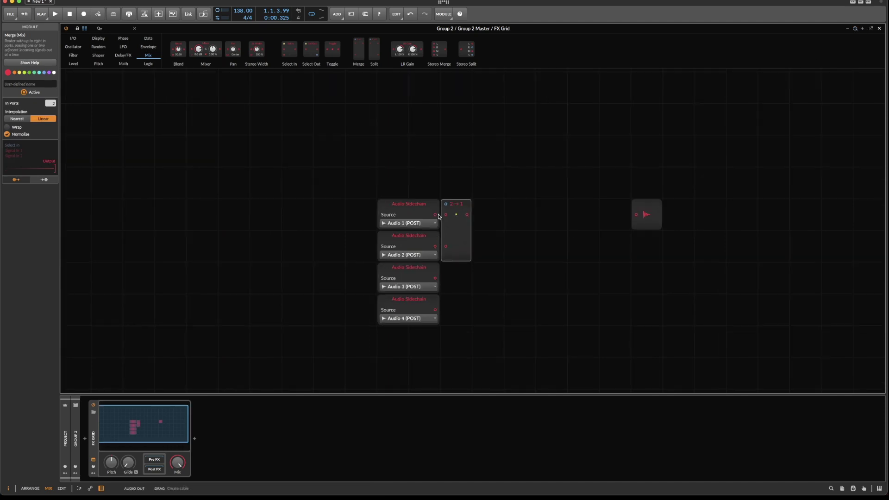
Step: Give the Merge module four in ports with Nearest interpolation, and wire all four Audio Sidechain modules through it to Audio Out
left_click_drag(435, 214, 446, 214)
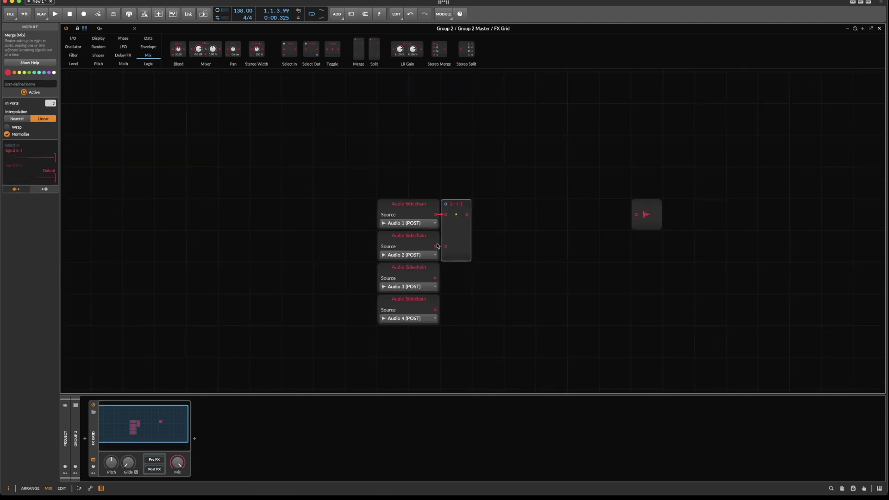
left_click_drag(435, 246, 446, 248)
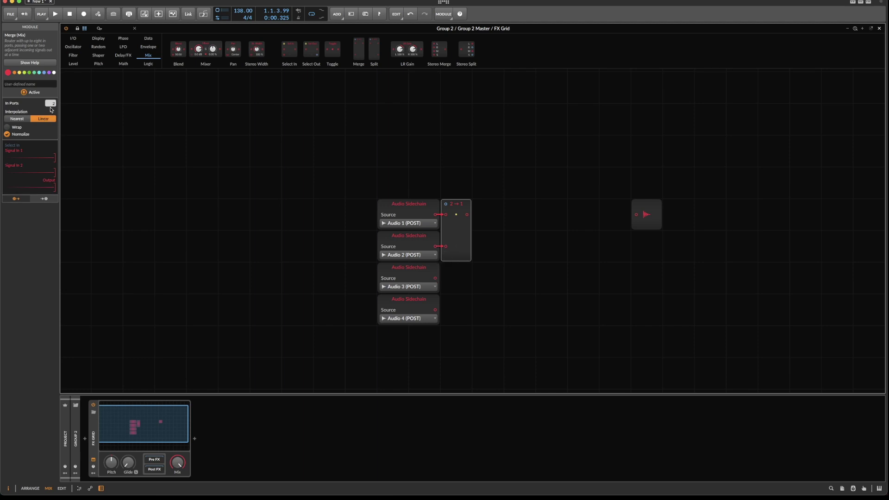
left_click_drag(51, 104, 51, 93)
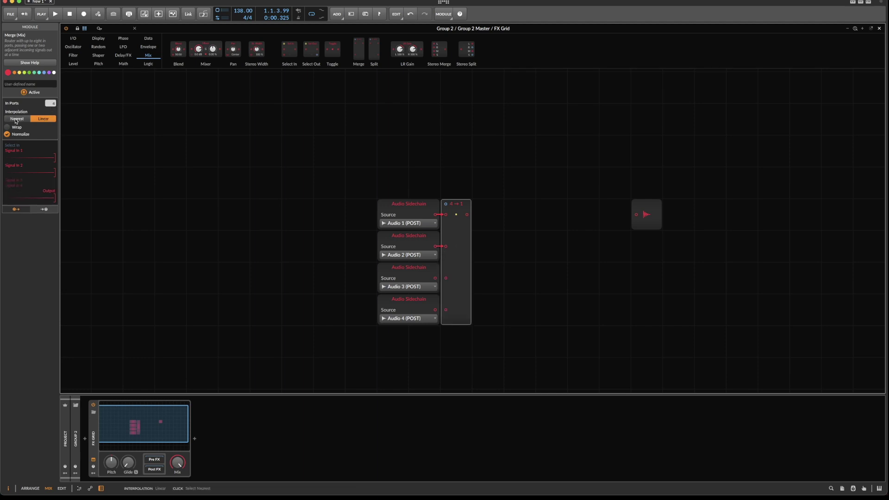
left_click_drag(436, 278, 446, 278)
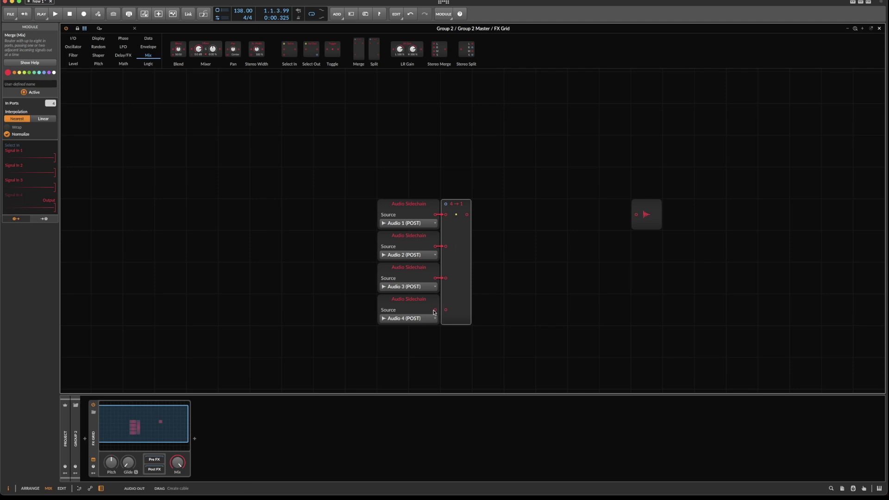
left_click_drag(436, 310, 446, 310)
left_click_drag(487, 224, 635, 218)
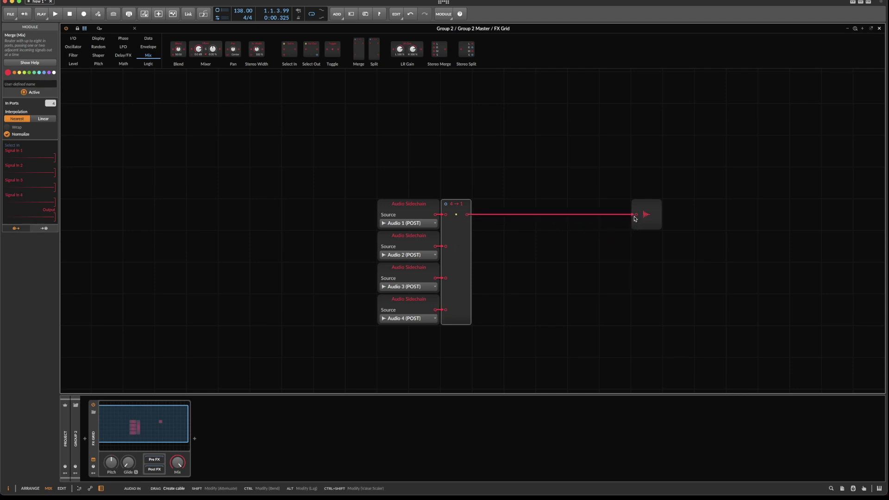
left_click(641, 208)
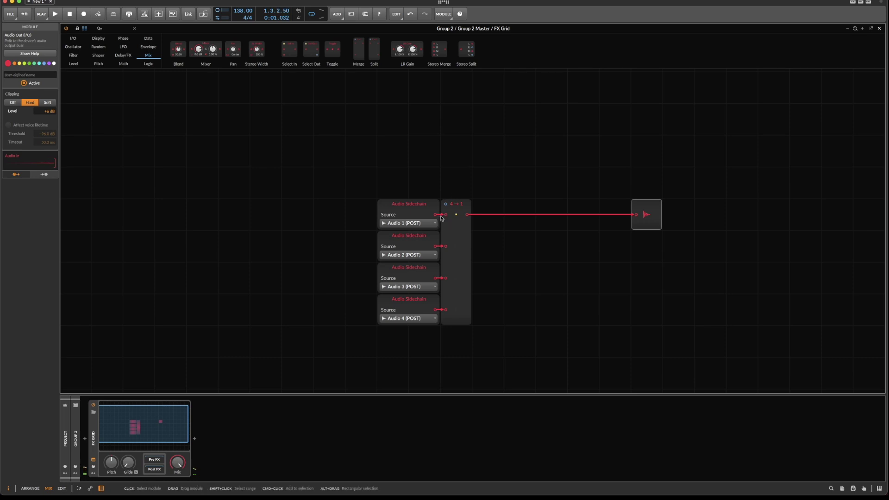
left_click_drag(439, 165, 419, 204)
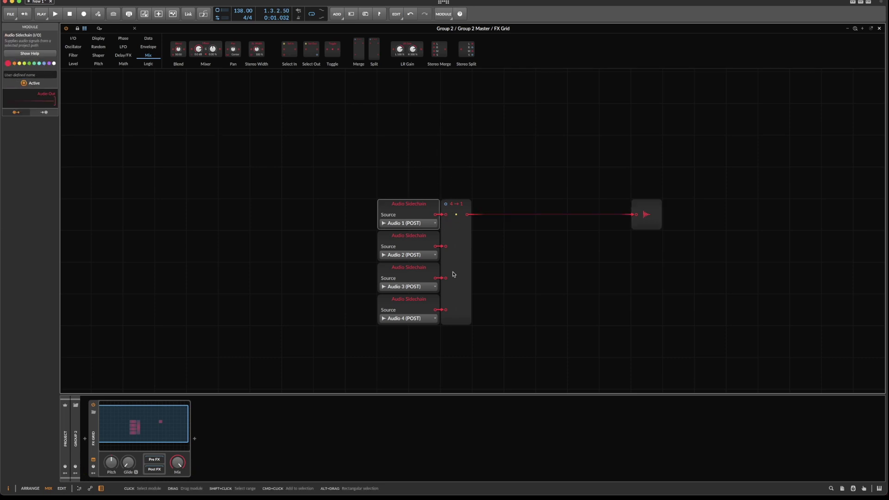
Step: Add a Steps module above the sidechain modules and connect its signal output to the Merge module's select input
left_click(171, 87)
left_click(149, 39)
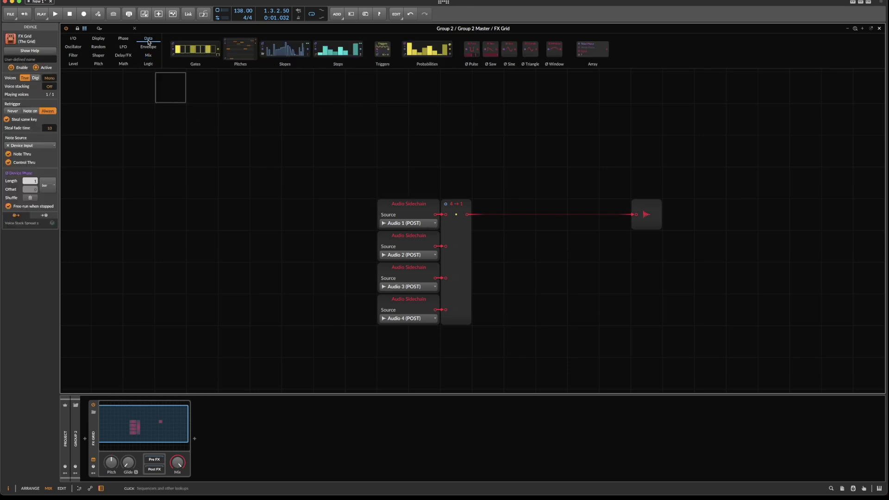
left_click_drag(346, 43, 315, 138)
left_click_drag(406, 164, 480, 198)
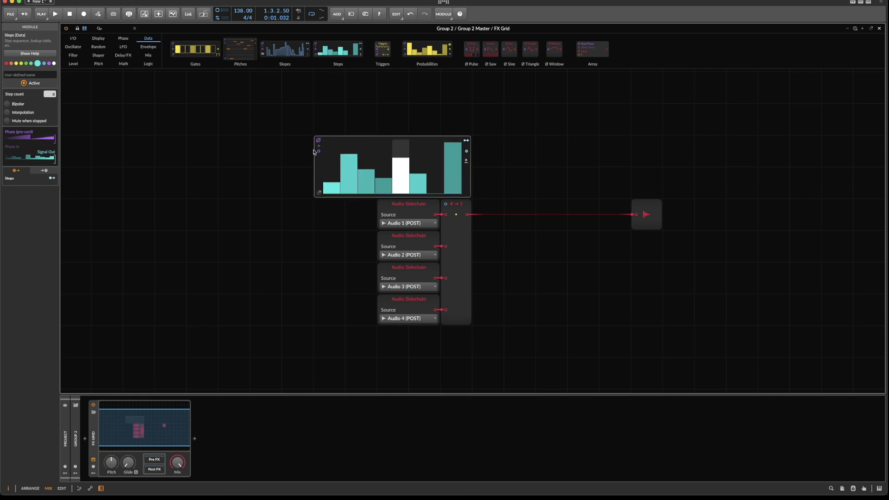
left_click_drag(318, 140, 253, 139)
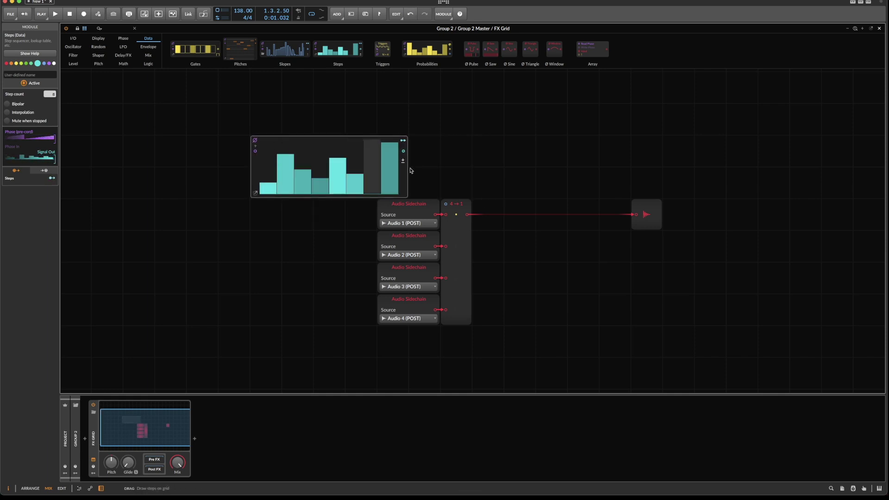
left_click_drag(404, 151, 446, 204)
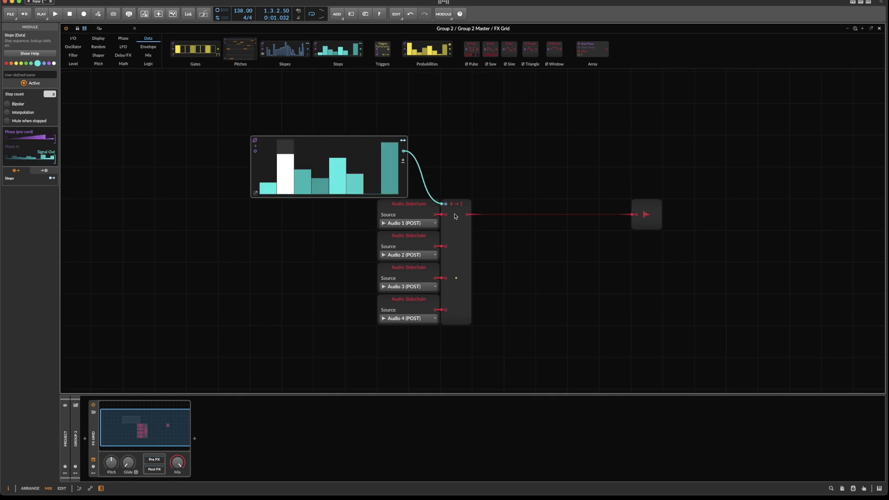
Step: Start playback and redraw the Steps module's levels by hand, setting step 5 to about 59 %
key("space")
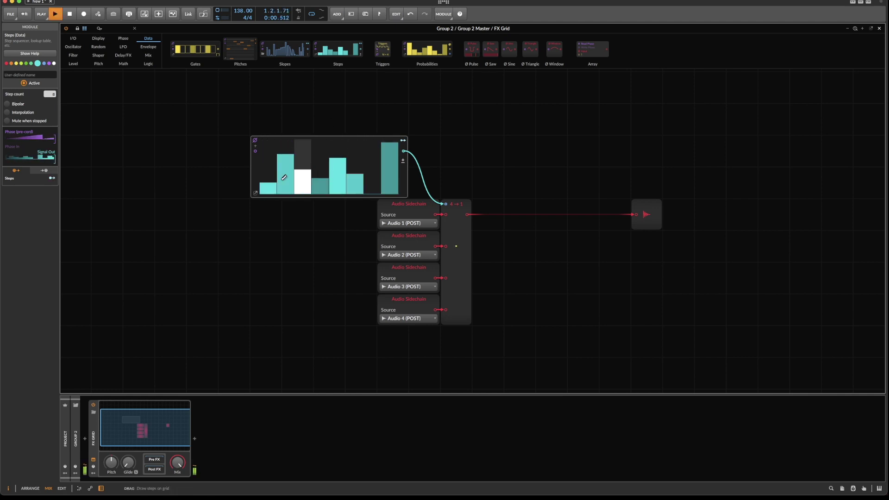
left_click_drag(285, 185, 303, 192)
left_click_drag(352, 177, 389, 145)
left_click(337, 180)
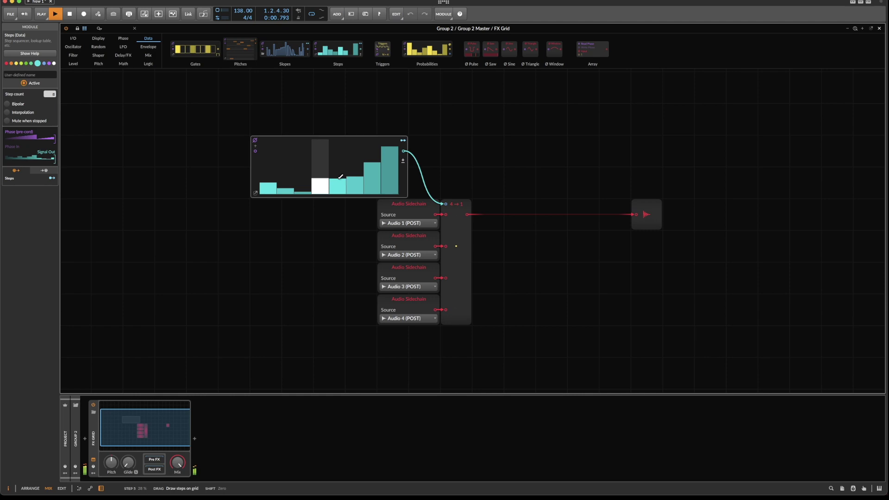
left_click(389, 169)
left_click(337, 162)
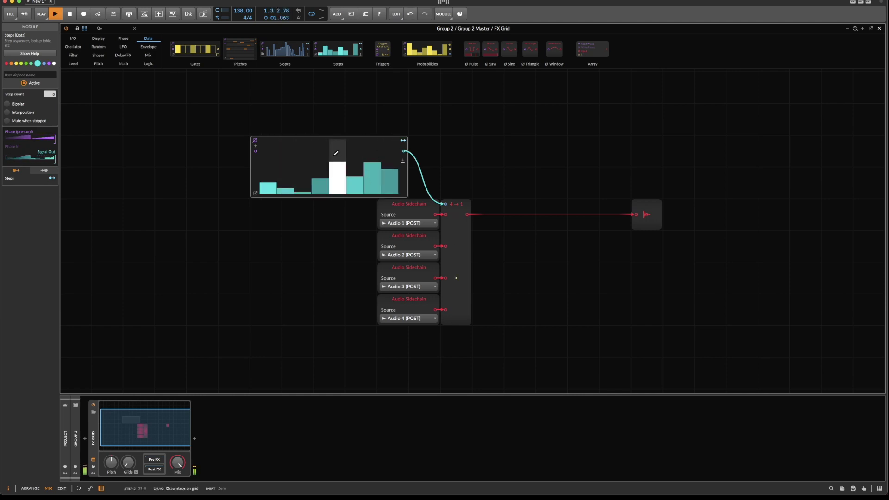
left_click(290, 158)
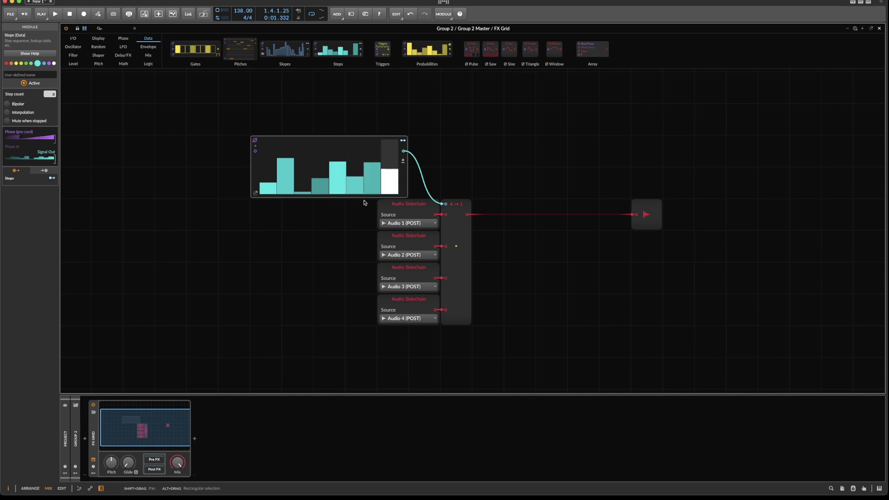
Step: Randomize the pattern in the Steps module's enlarged editor, audition it briefly and close the editor
left_click(255, 194)
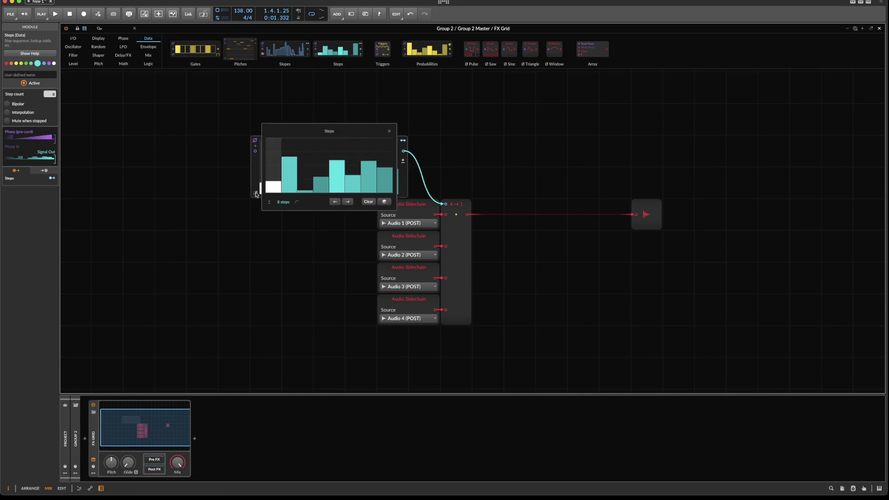
left_click(385, 202)
left_click(384, 202)
key("space")
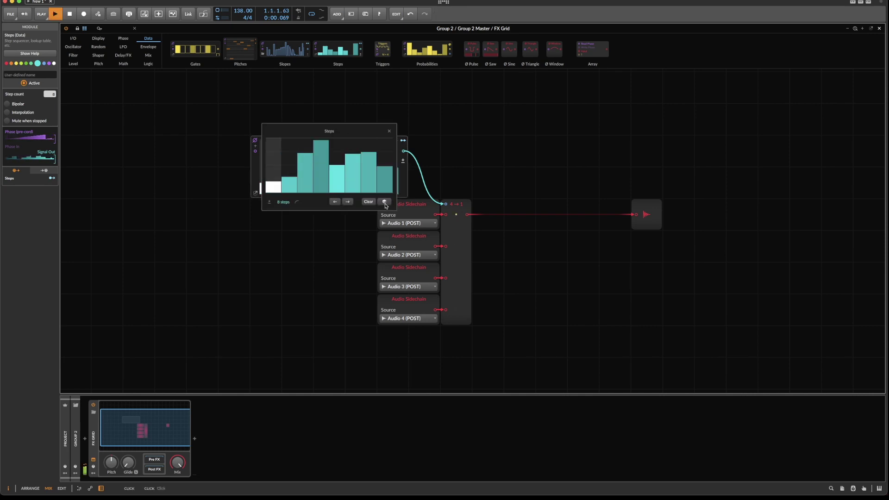
key("space")
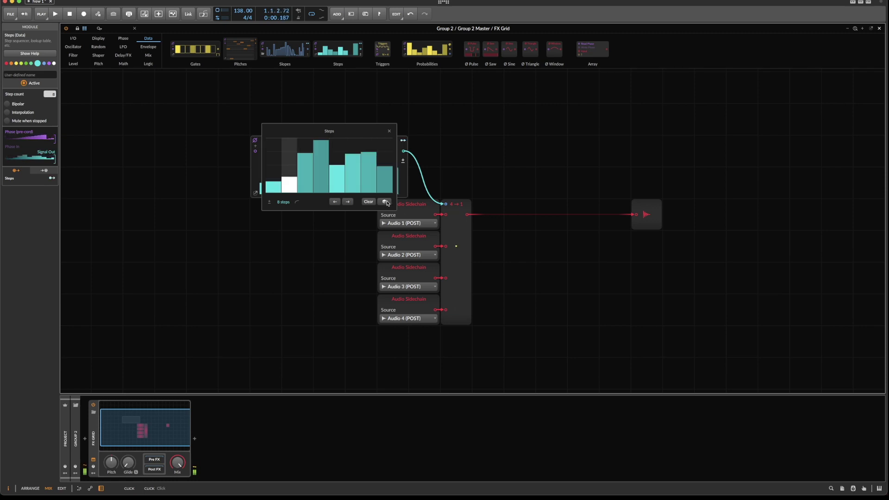
left_click(389, 130)
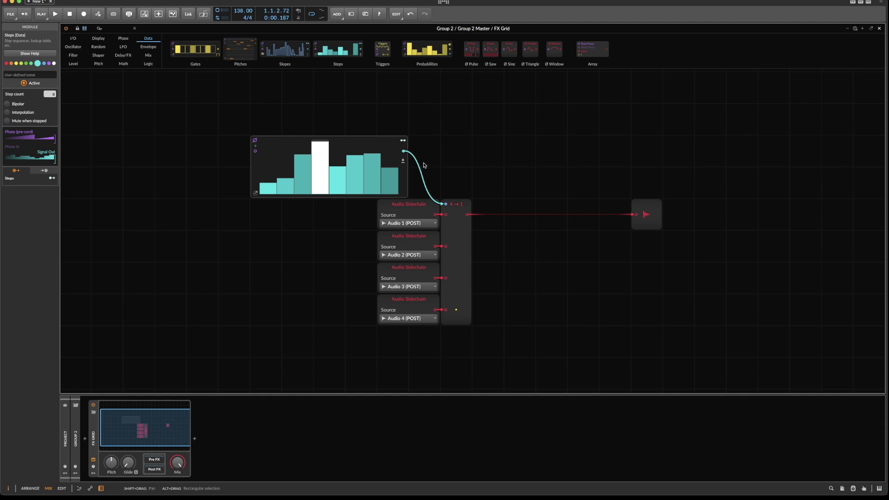
Step: Add a Gates module above the Steps module and switch it to Trigger mode
mouse_move(207, 47)
left_mouse_down()
mouse_move(302, 135)
mouse_move(269, 137)
mouse_move(278, 125)
mouse_move(350, 106)
mouse_move(365, 115)
left_mouse_up()
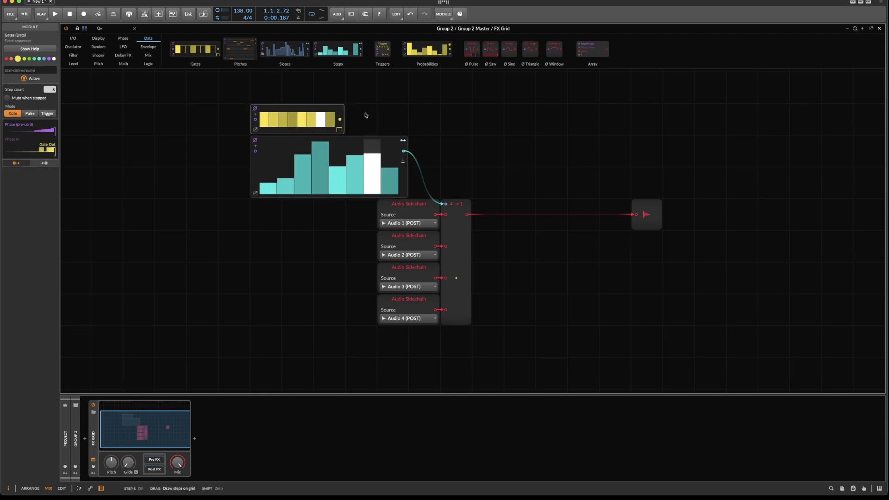
left_click(339, 130)
left_click(345, 152)
Step: Insert an ADSR envelope between Merge and Audio Out, with attack and release at 0 ms and sustain at 0 %
right_click(493, 100)
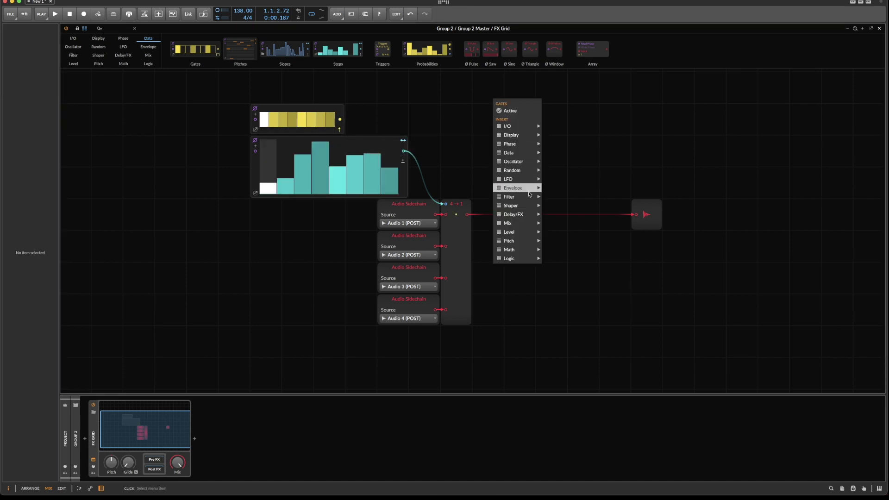
mouse_move(515, 188)
left_click(572, 194)
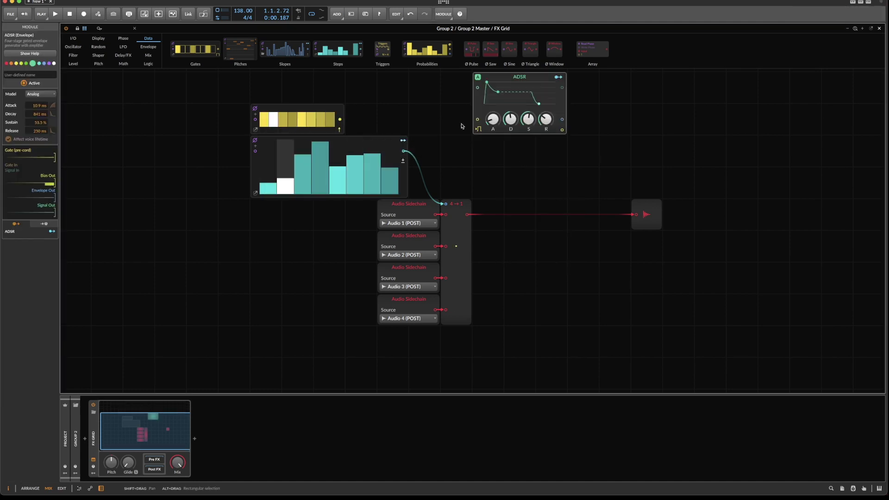
left_click_drag(545, 119, 529, 153)
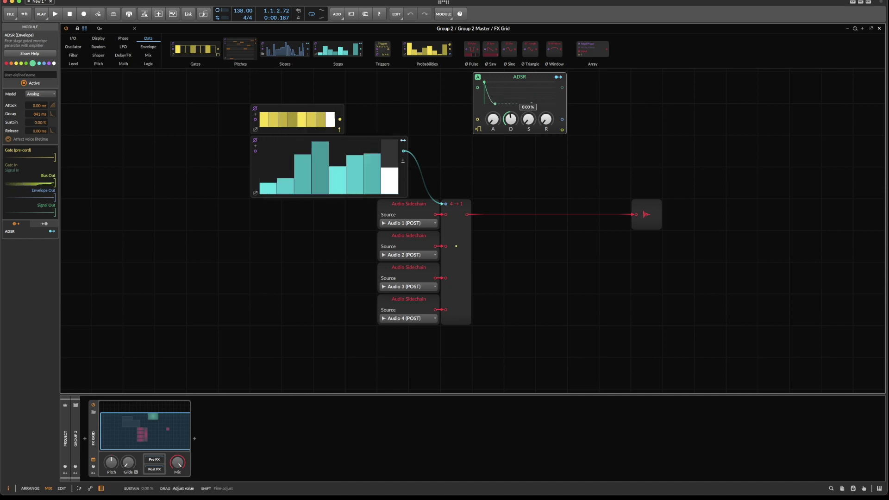
left_click_drag(519, 78, 467, 211)
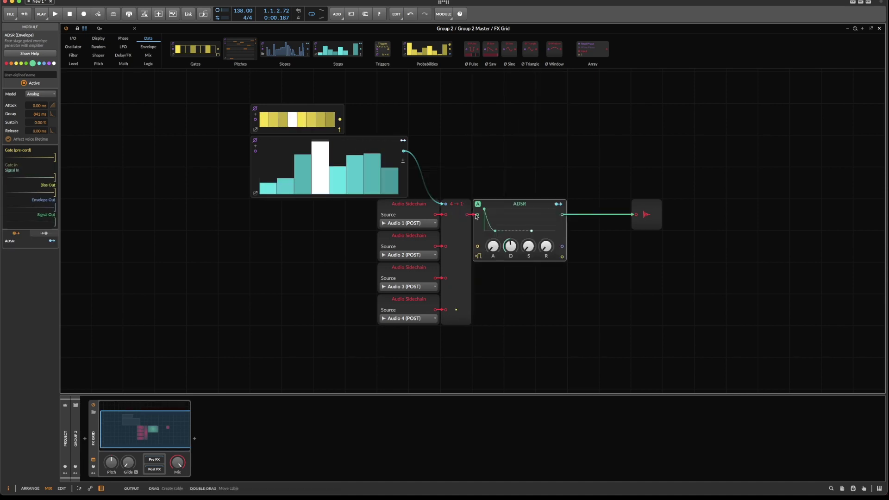
Step: Trigger the ADSR from the Gates output with gate-on-notes disabled, and shorten its decay to 170 ms during playback
left_click_drag(340, 120, 477, 246)
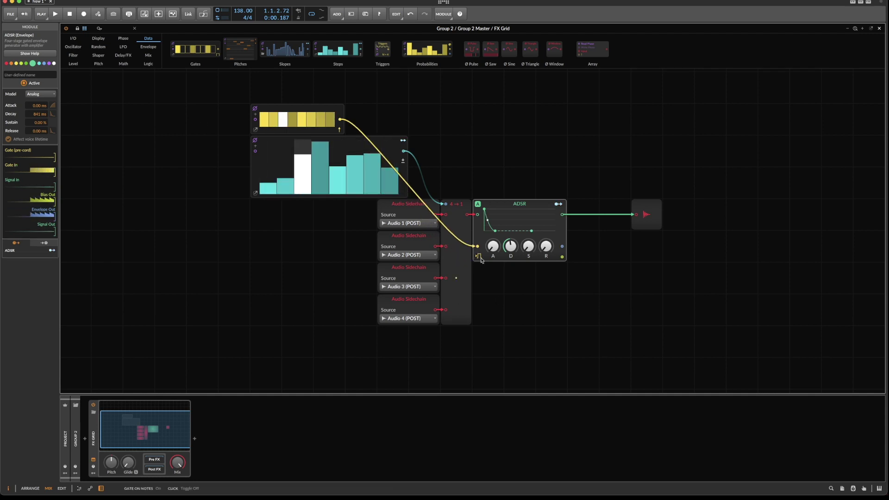
left_click(479, 257)
key("space")
left_click_drag(510, 247, 511, 270)
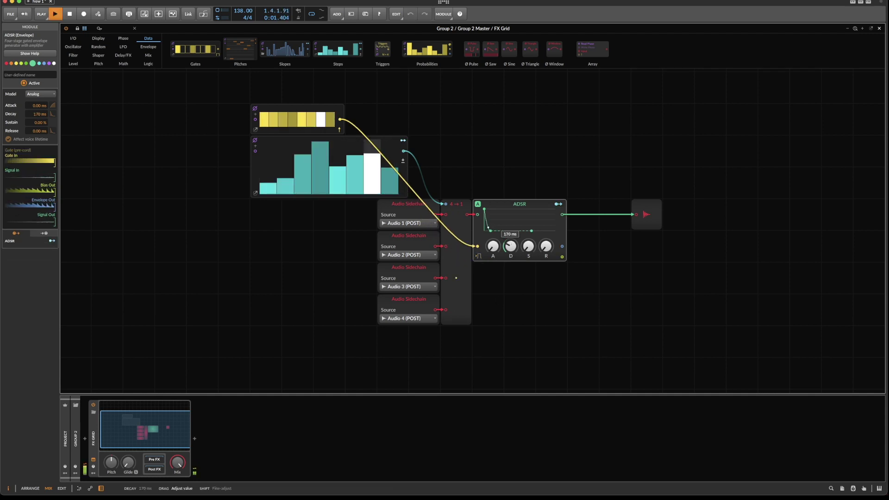
Step: Raise the Gates module's step count to 16, audition the pattern briefly and fill in the empty steps
left_click(256, 123)
key("space")
left_click(54, 91)
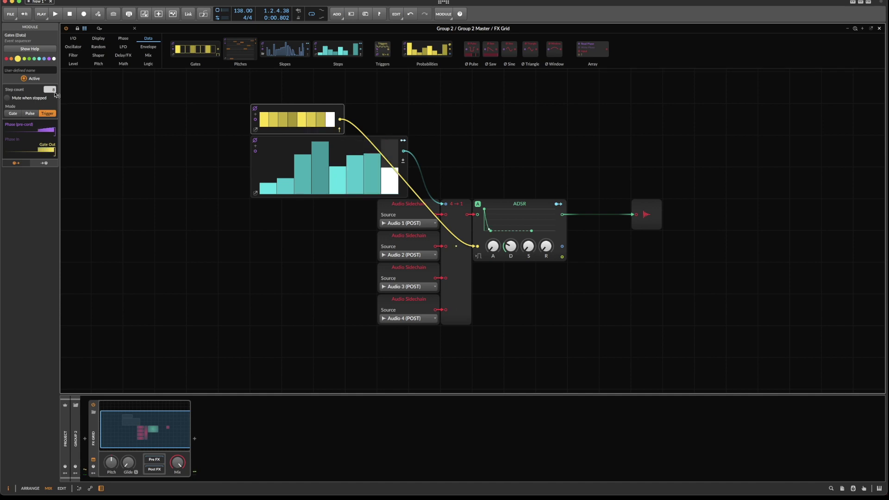
left_click_drag(54, 93, 54, 84)
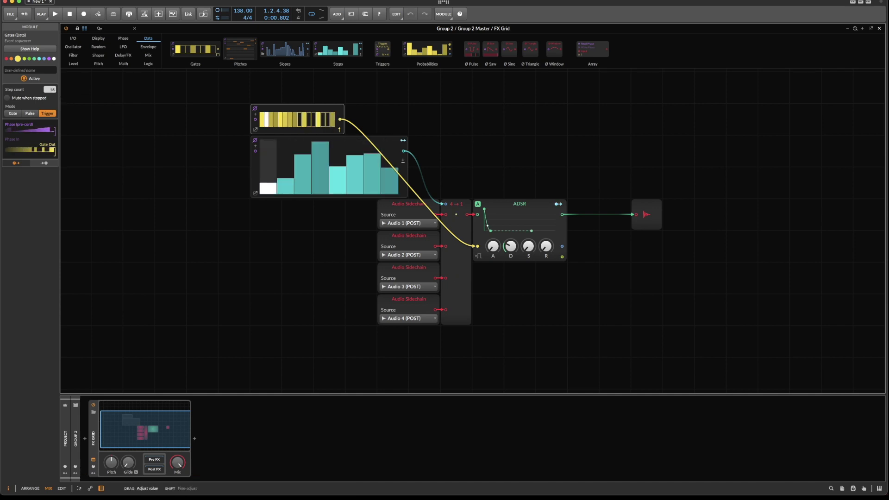
key("space")
key("space")
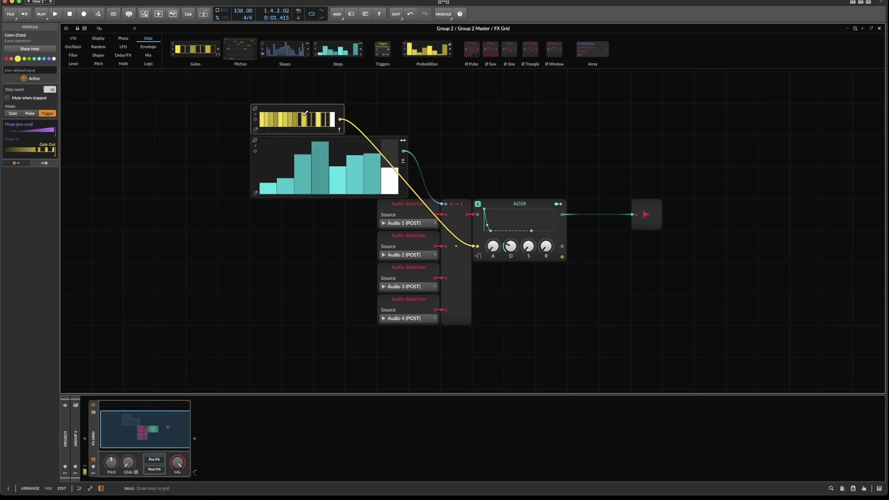
Step: Set the ADSR's decay to 267 ms and attack to 6.86 ms during playback, and stop the transport
key("space")
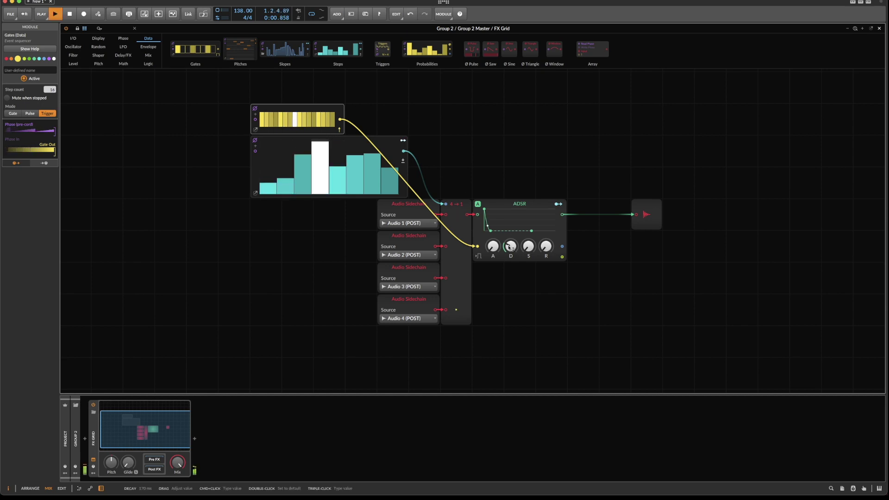
mouse_move(508, 247)
left_mouse_down()
mouse_move(508, 230)
mouse_move(508, 248)
mouse_move(493, 228)
mouse_move(493, 248)
left_mouse_up()
key("space")
Step: Delete the ADSR, Gates and Steps modules and place the Merge module closer to Audio Out
left_click(537, 202)
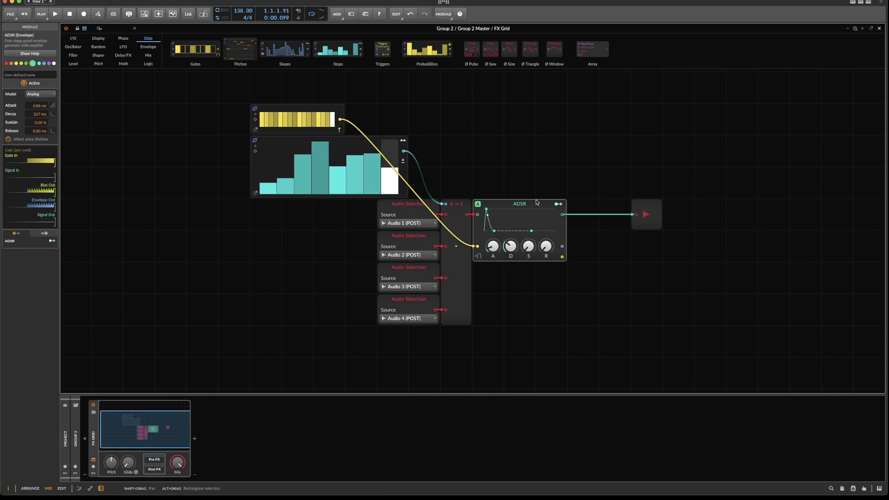
key("Delete")
left_click_drag(186, 72, 581, 211)
key("Delete")
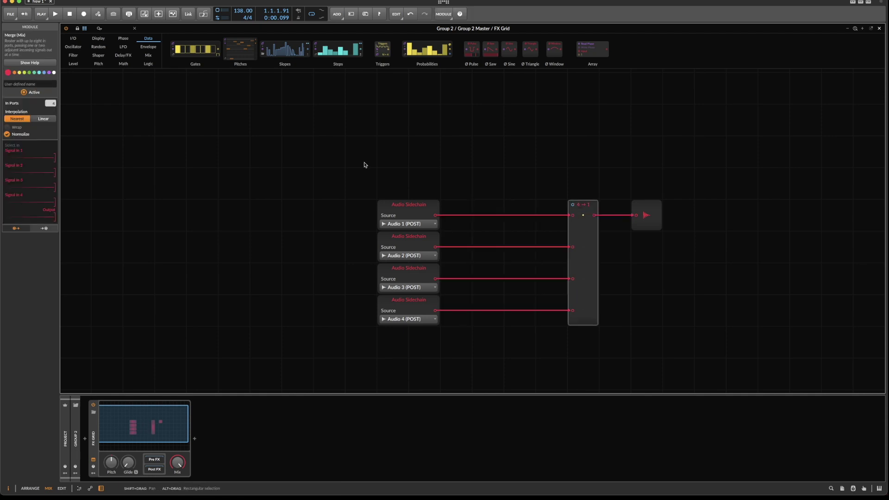
left_click_drag(364, 165, 398, 203)
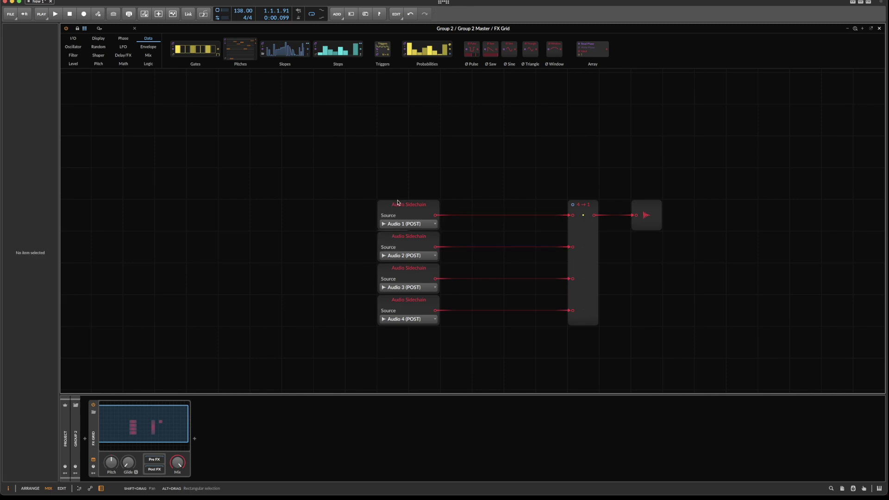
Step: Replace the Merge module with a Sum module, keeping the four sidechain connections
left_click(594, 208)
right_click(595, 207)
left_click(662, 313)
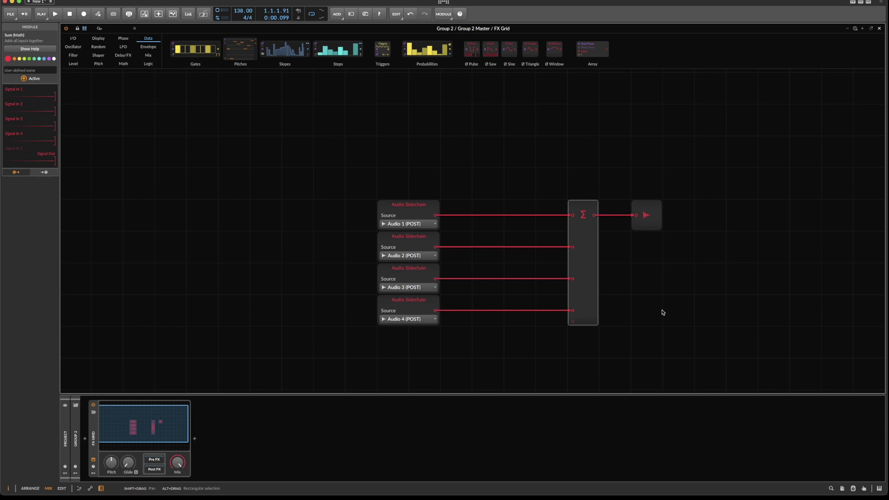
Step: Add a Key On module above the Audio 1 sidechain
left_click_drag(392, 135, 437, 388)
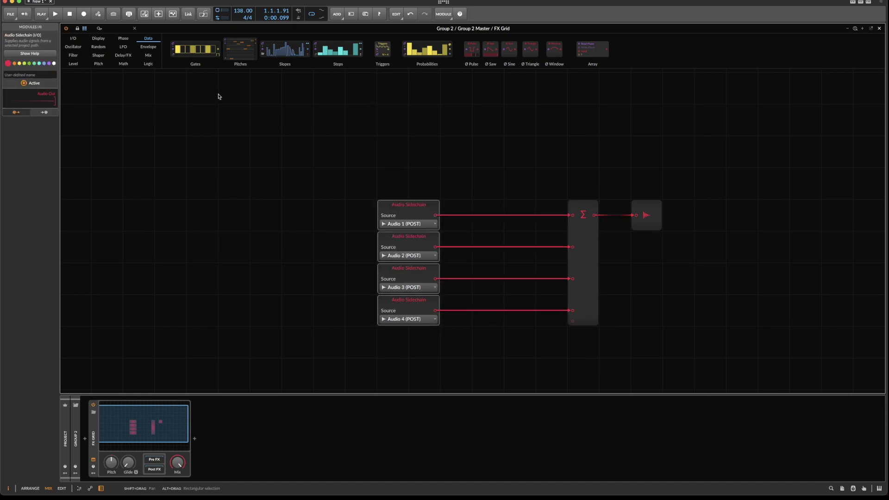
left_click(77, 40)
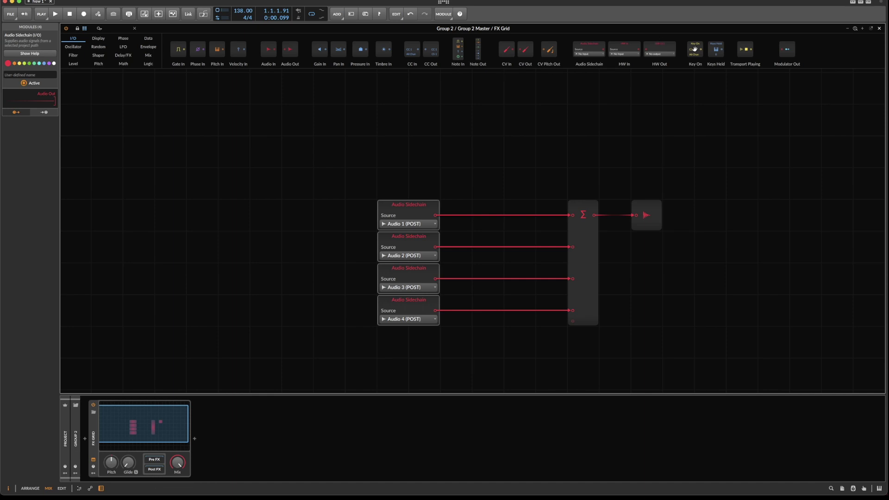
left_click_drag(695, 48, 415, 179)
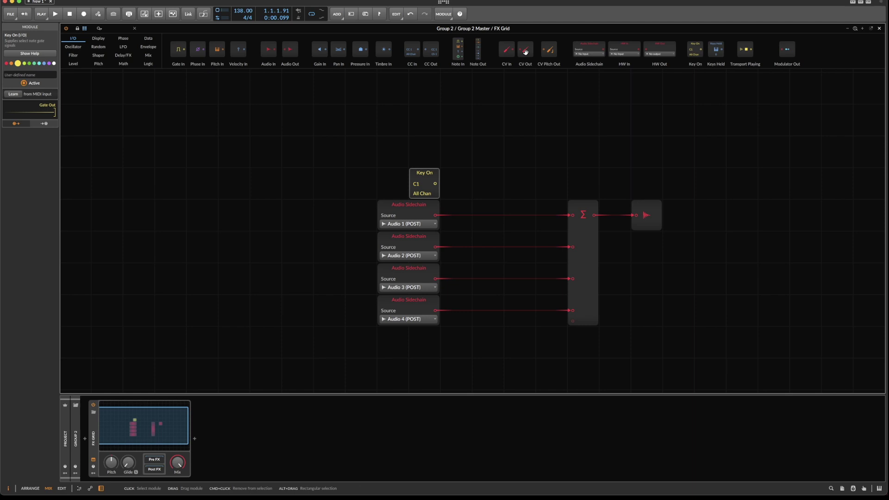
Step: Add a Select In module beside Key On and connect the key gate to its select input
left_click(149, 55)
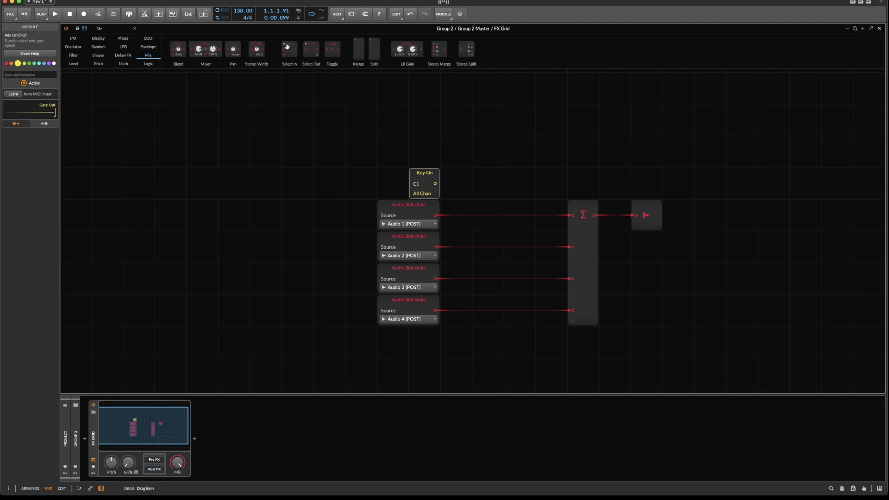
left_click_drag(287, 47, 450, 187)
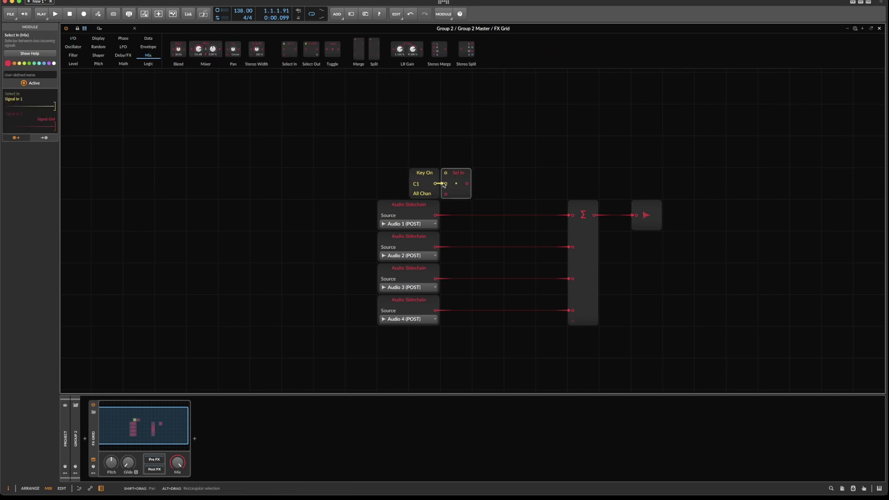
left_click_drag(446, 185, 447, 172)
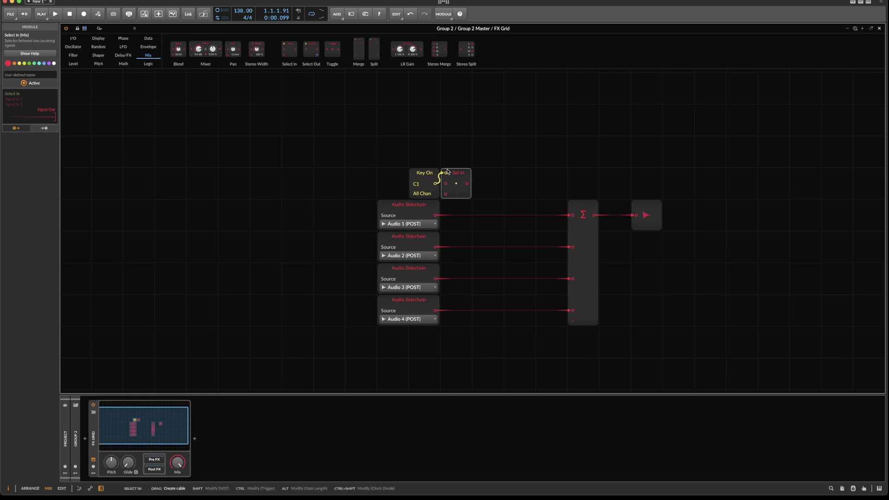
left_click(428, 173)
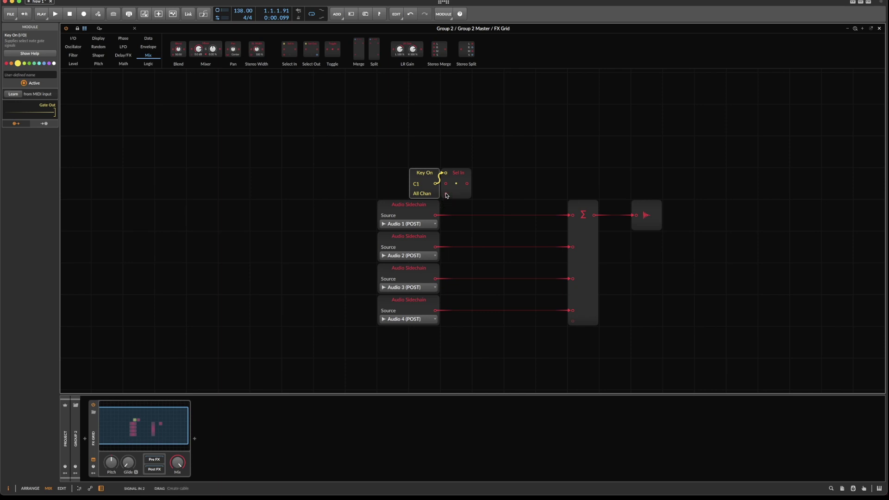
Step: Move the Key On and Select In pair beside the Audio 1 sidechain and duplicate it for the other three sidechain rows
left_click(575, 207)
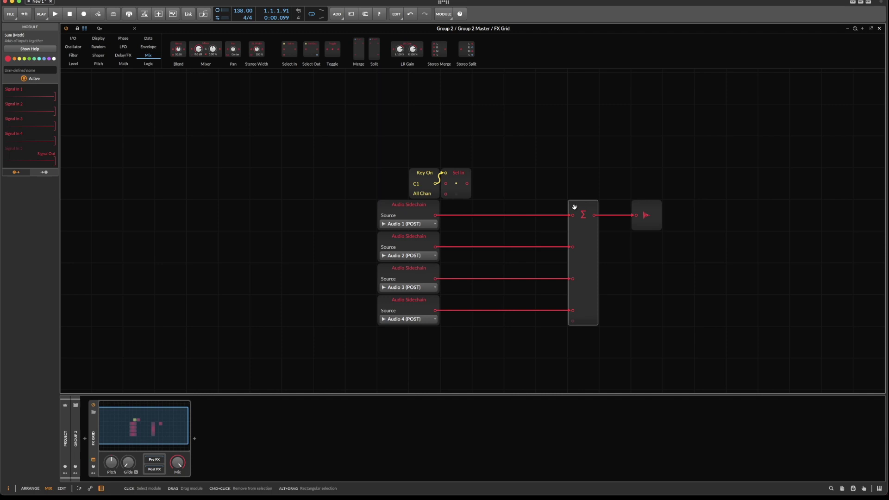
left_click_drag(377, 134, 442, 205)
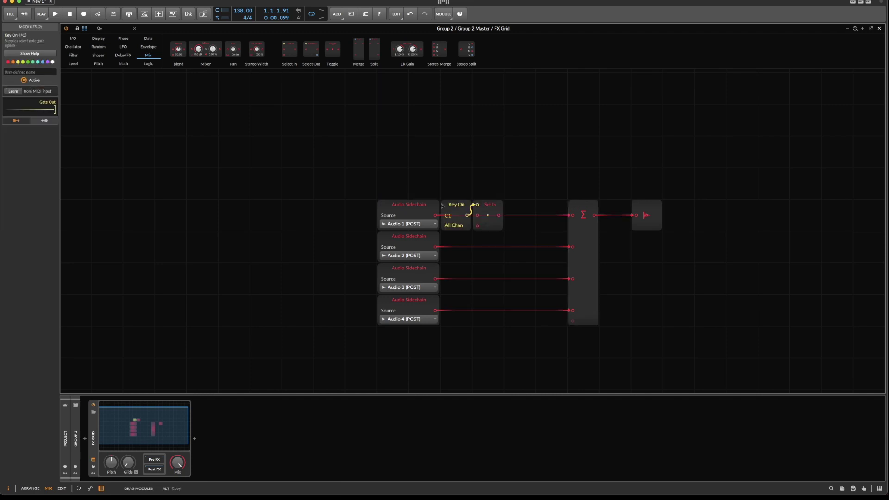
key("super+d")
key("super+d")
key("super+d")
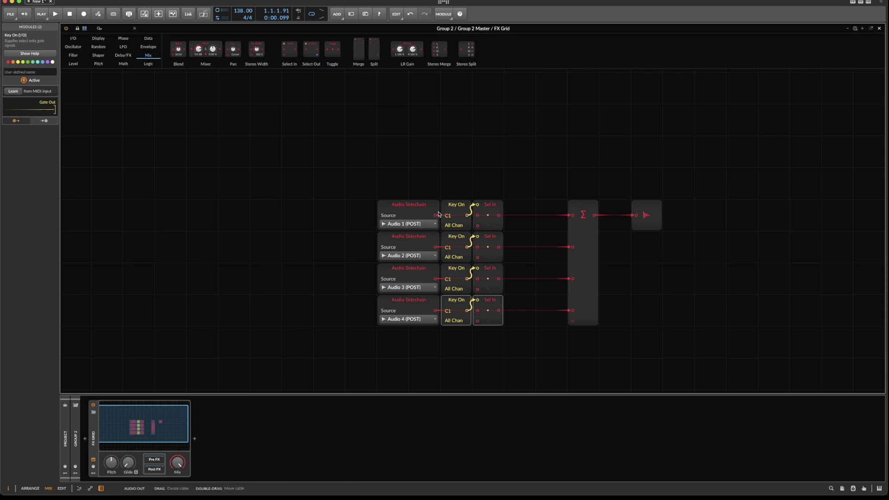
Step: Route each Audio Sidechain into the second signal input of its Select In, and each Select In output into Sum
left_click_drag(462, 227, 478, 257)
left_click_drag(499, 247, 573, 247)
left_click_drag(573, 278, 499, 279)
left_click_drag(446, 317, 461, 320)
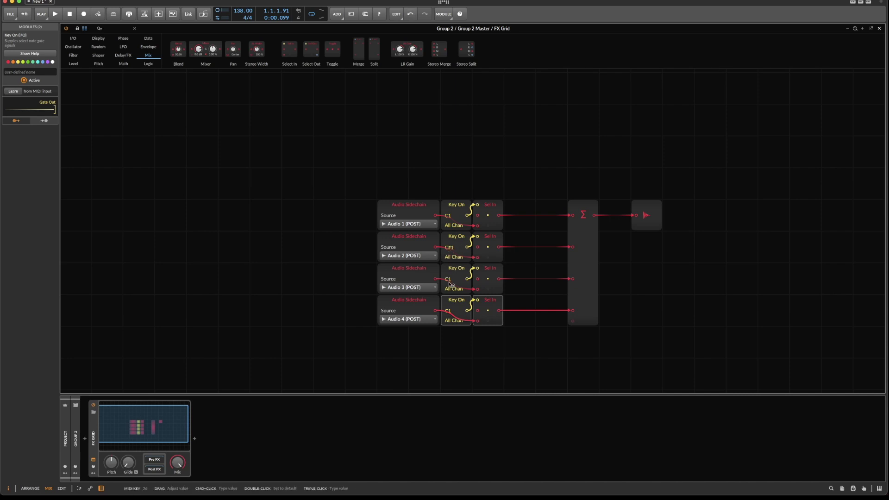
Step: Assign C#1, D1 and D#1 to the Key On modules of Audio 2, 3 and 4, and close the grid editor
left_click_drag(450, 281, 450, 274)
left_click_drag(448, 310, 448, 307)
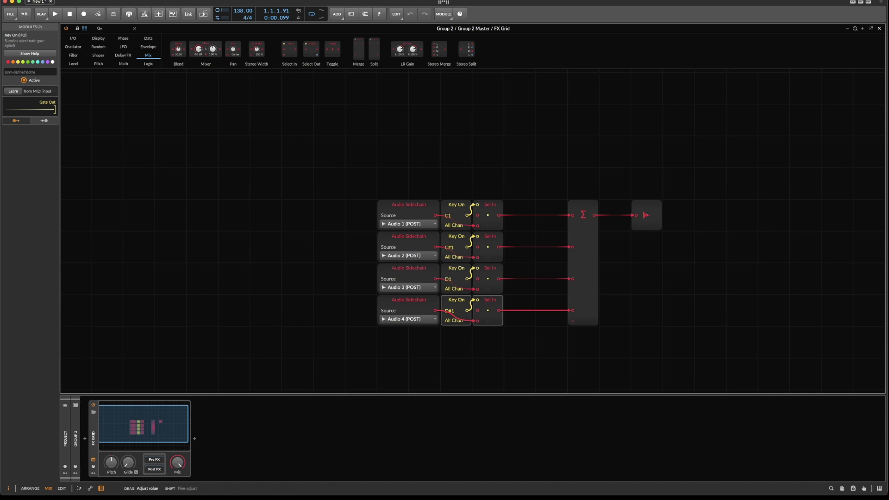
left_click(325, 122)
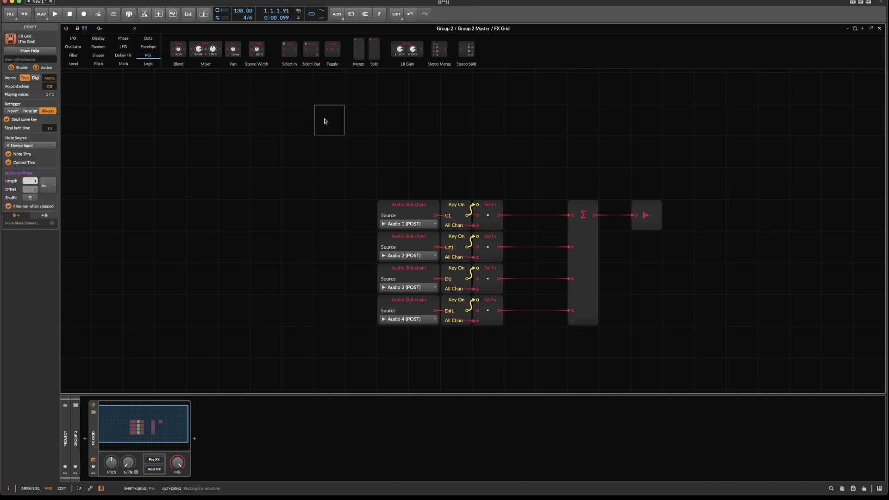
key("Escape")
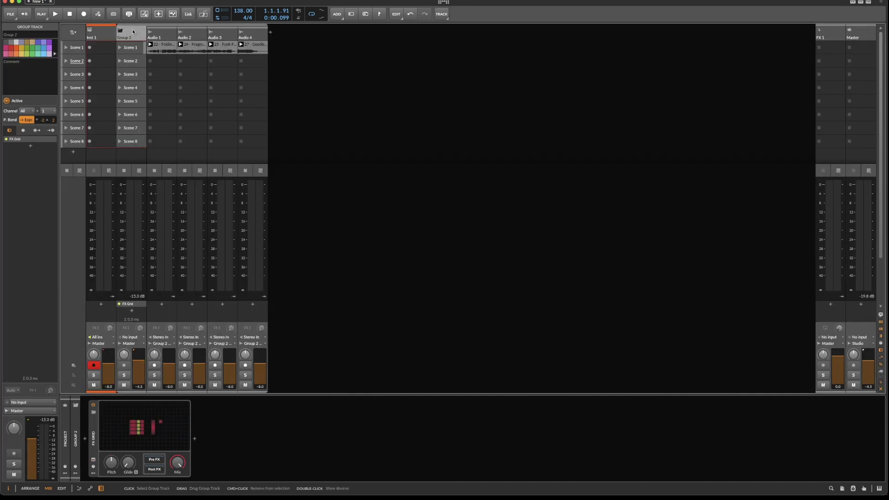
Step: Audition the tracks briefly and set Group 2's input to All ins
key("space")
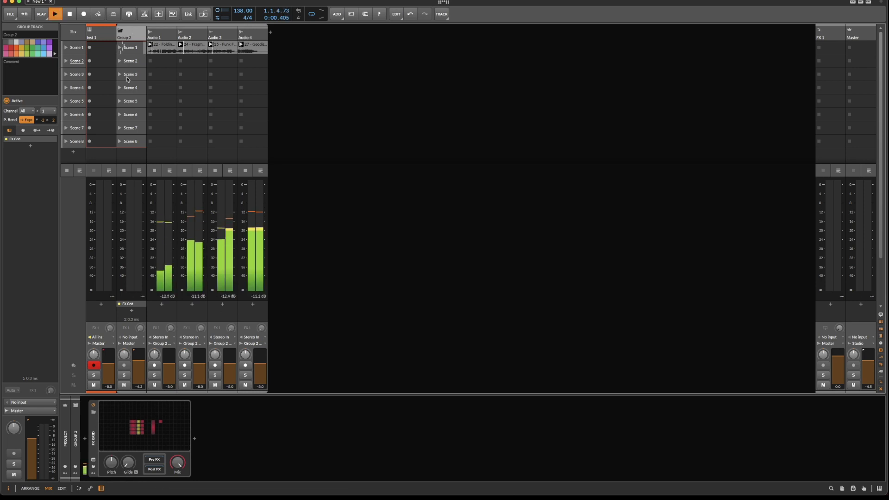
key("space")
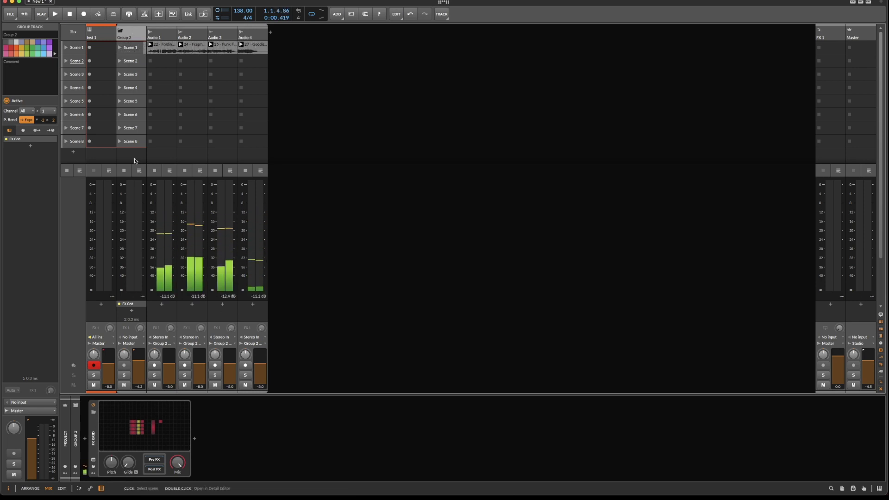
left_click(131, 336)
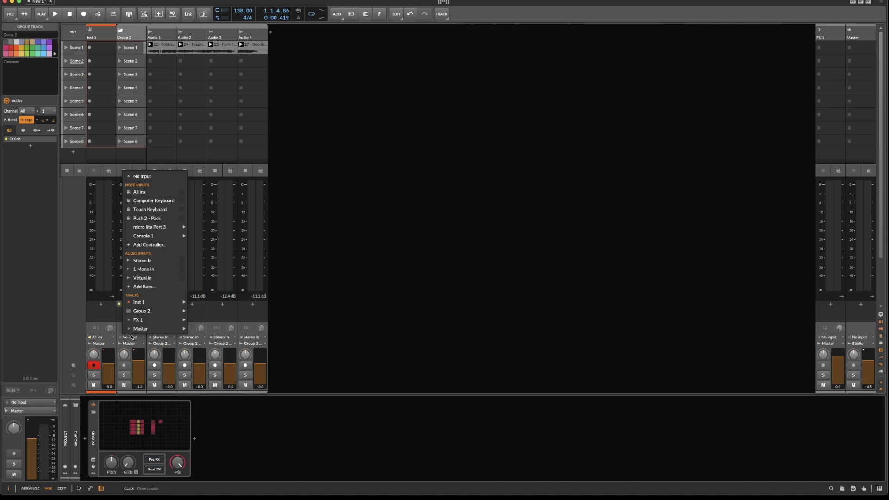
left_click(155, 192)
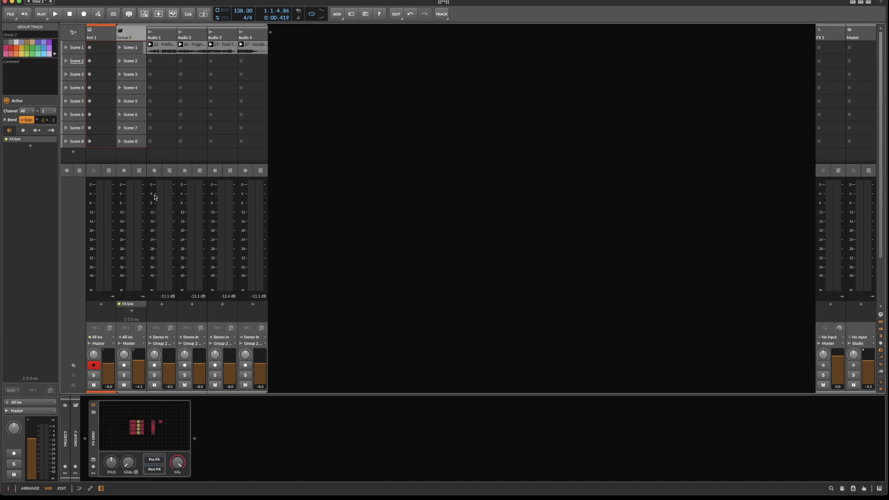
Step: Arm Group 2 for recording while auditioning the note-triggered switching, and set the group to show its master track content
key("space")
left_click(124, 365)
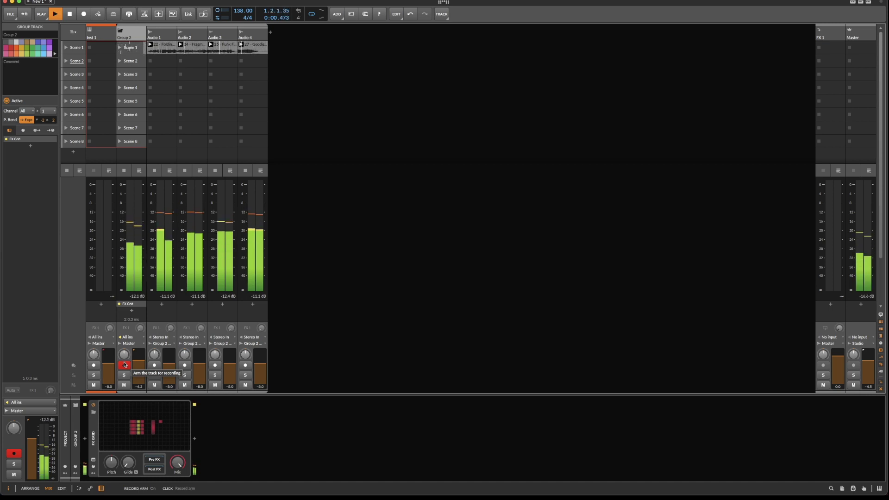
key("space")
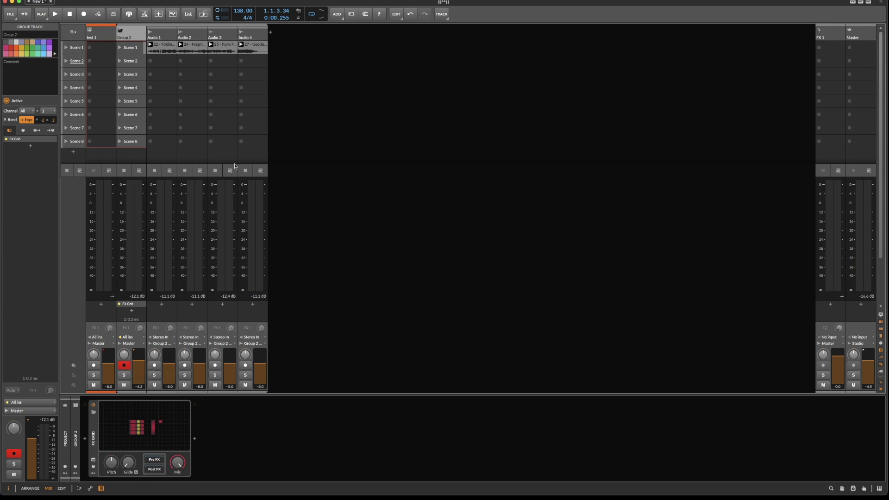
right_click(128, 40)
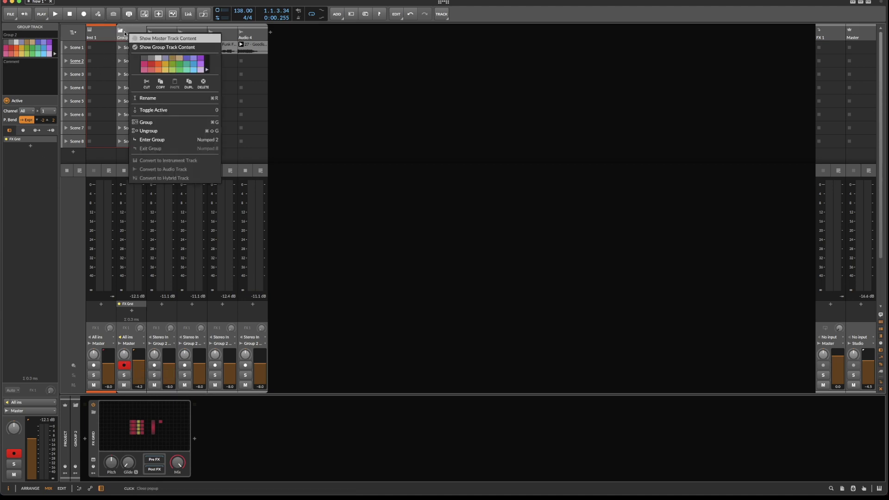
left_click(184, 37)
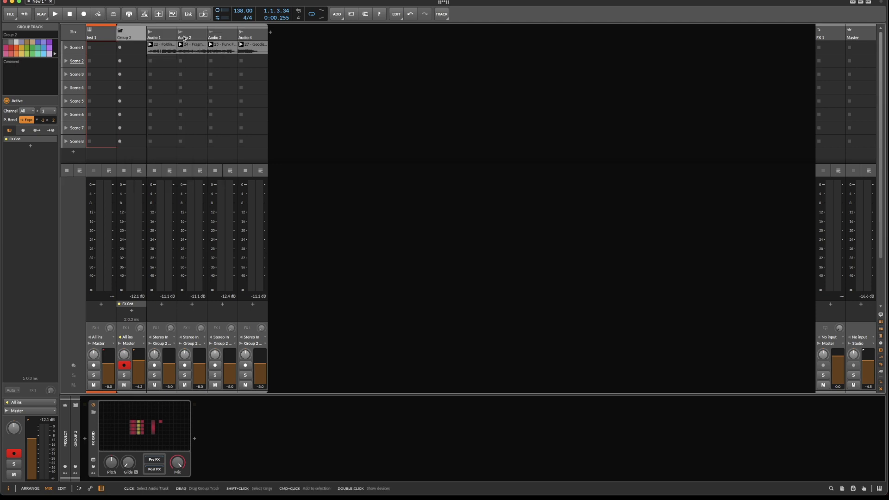
Step: Record played notes into a clip in Group 2's Scene 1 slot and open the clip in the note editor
left_click(120, 48)
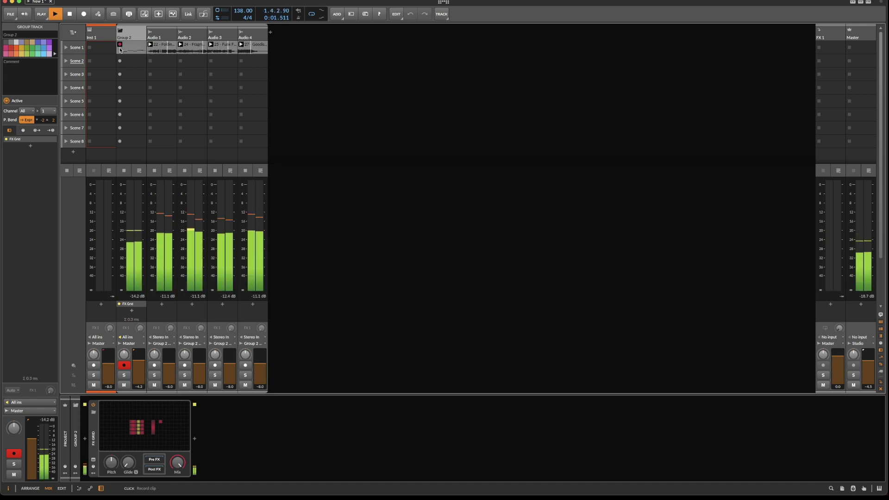
key("space")
left_click(125, 53)
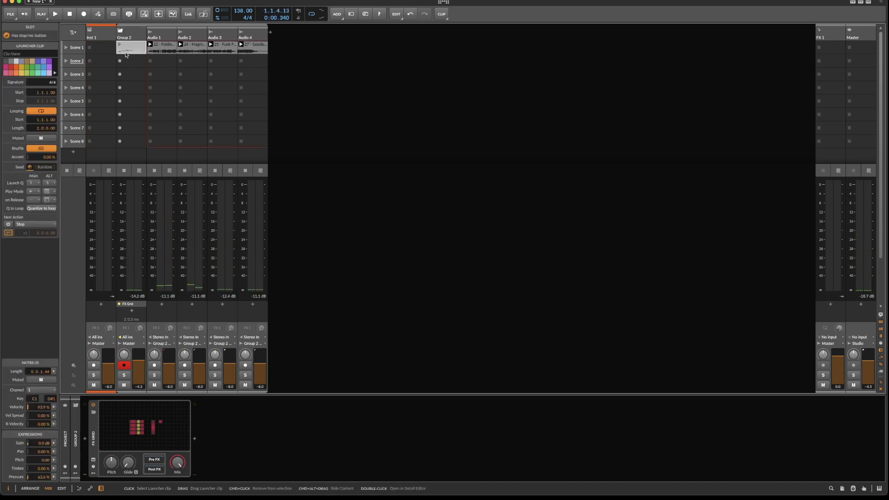
double_click(125, 54)
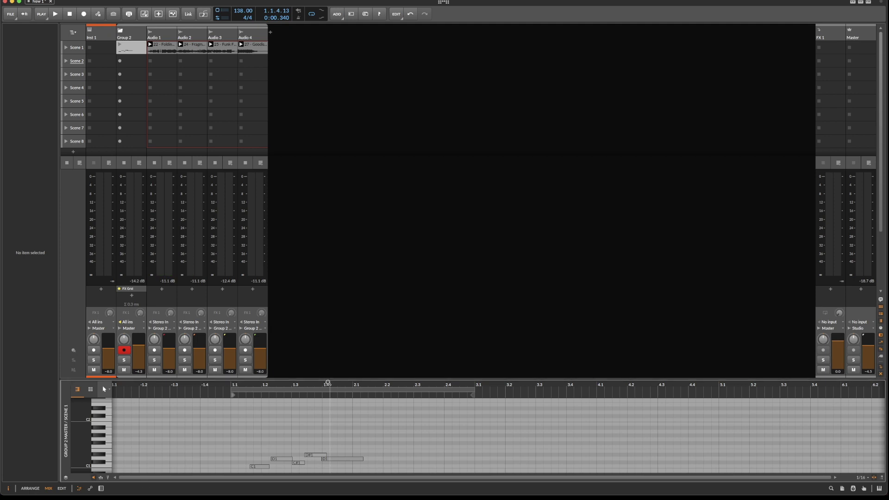
Step: Shorten the loop of Group 2's Scene 1 clip to 1.0.0.00 and open the clip in the full-size note editor
left_click_drag(328, 383, 330, 366)
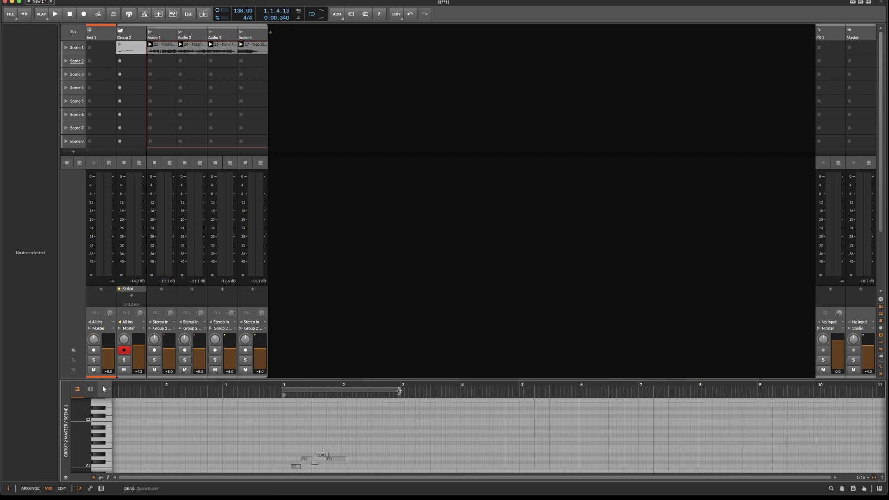
left_click_drag(400, 393, 325, 406)
key("alt+3")
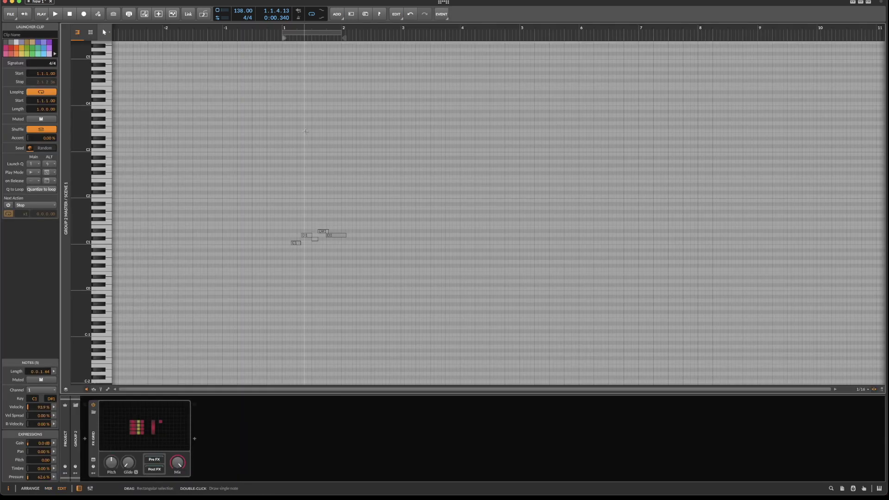
left_click_drag(290, 26, 290, 61)
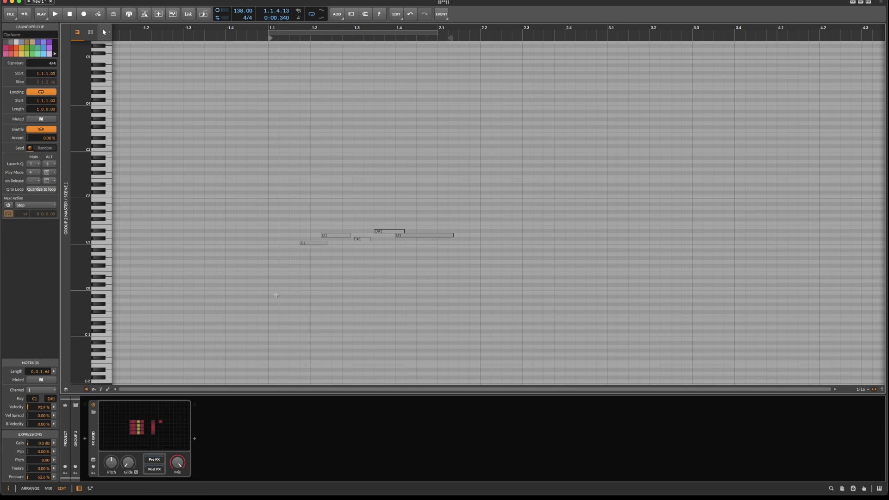
Step: Move the first note to the clip start at 1.1.1.00 on C#1 and extend the following D1 note back to 1.2
left_click(298, 243)
mouse_move(298, 244)
left_mouse_down()
mouse_move(288, 244)
mouse_move(311, 235)
mouse_move(287, 242)
left_mouse_up()
left_click(309, 243)
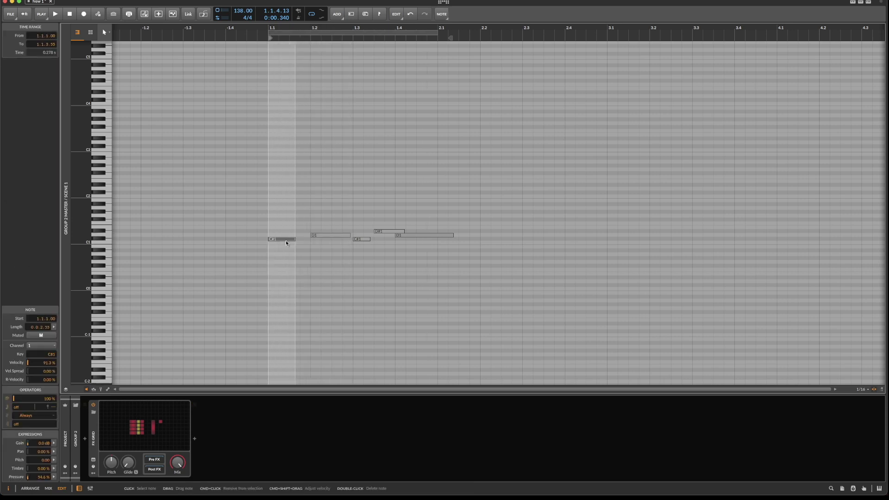
Step: Check the Key On note assignments in Group 2's FX Grid, close the grid editor and return to the mixer view
key("ctrl+alt+w")
key("space")
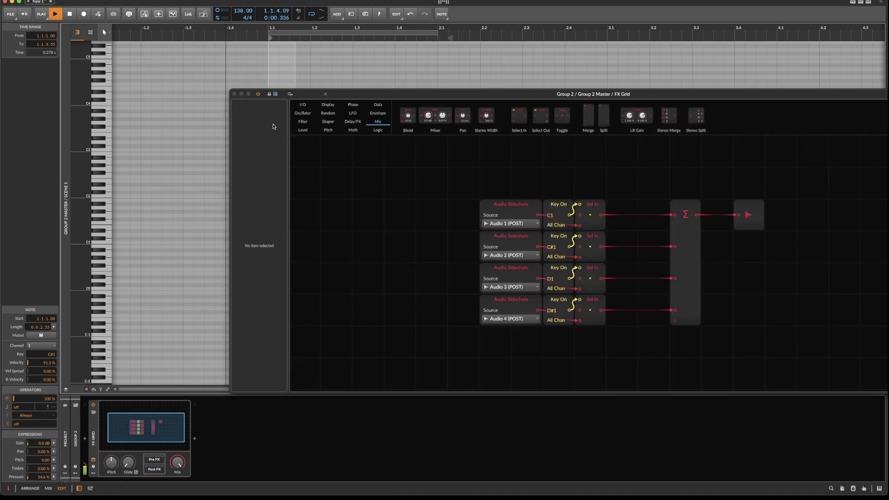
left_click(234, 94)
key("Tab")
key("space")
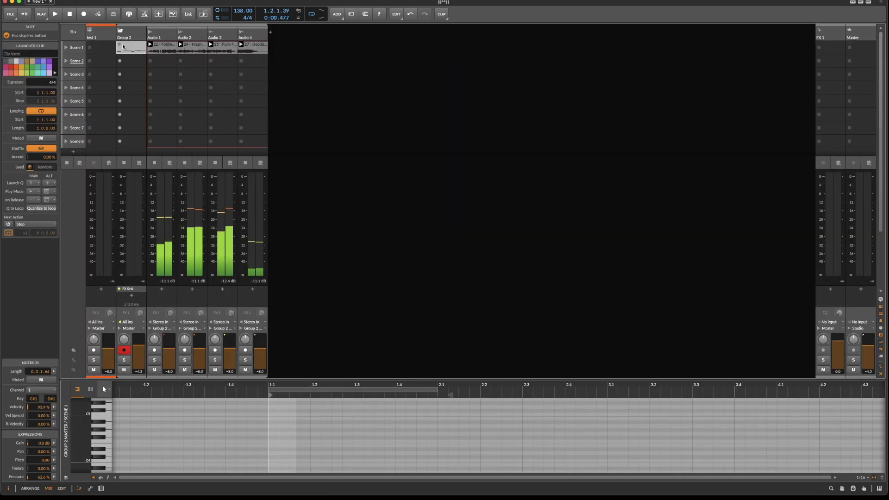
Step: Audition the edited clip in Group 2's Scene 1 slot and move it to the Scene 3 slot
left_click(119, 47)
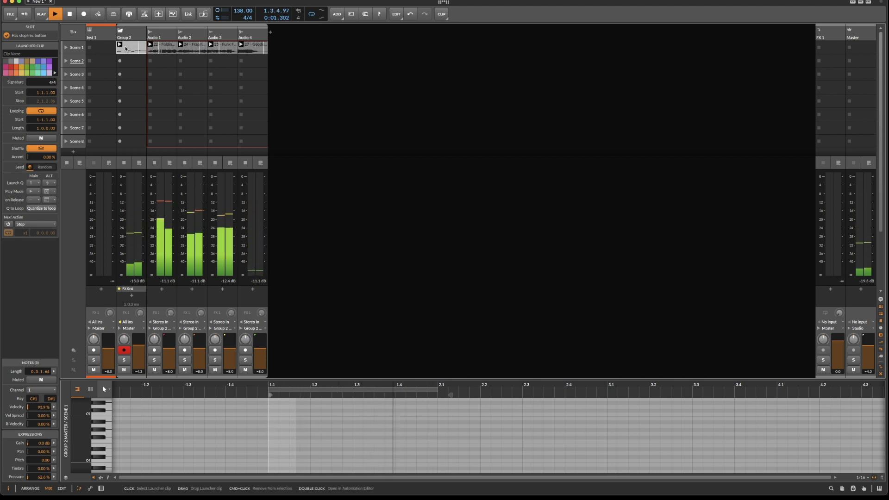
key("space")
left_click_drag(130, 51, 131, 74)
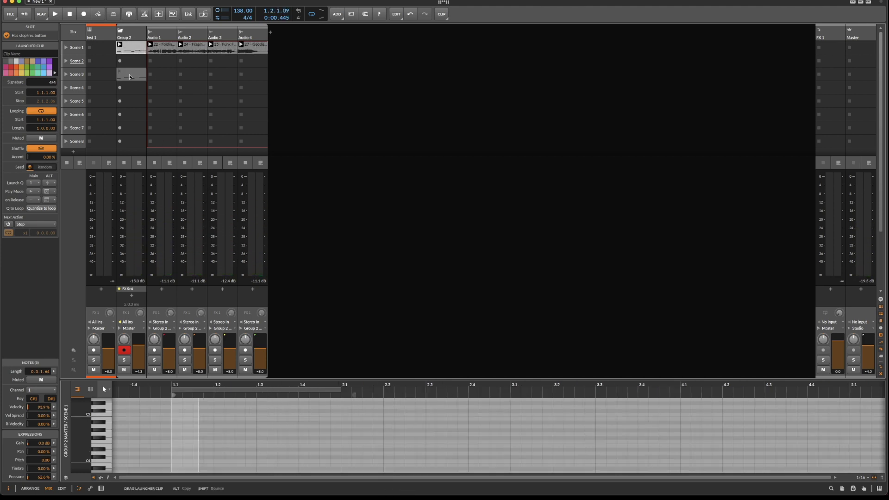
Step: Record another take of played notes into Group 2's empty Scene 1 slot and play it back
left_click(121, 47)
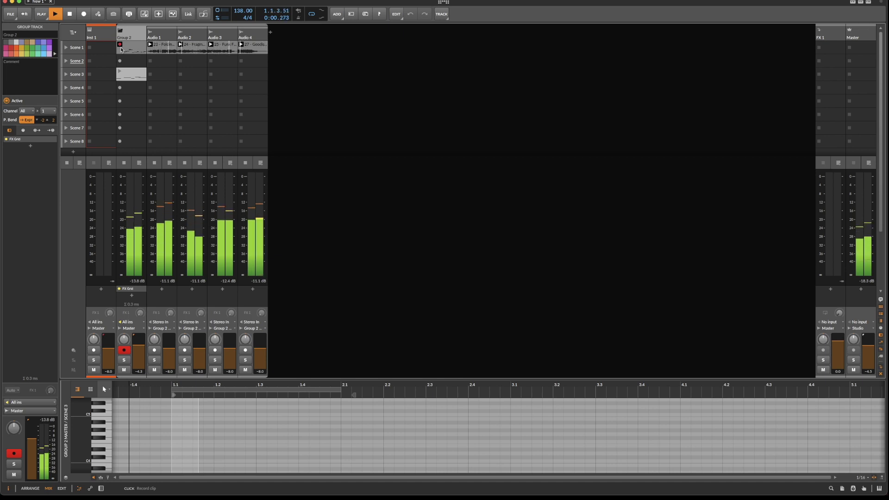
left_click(121, 48)
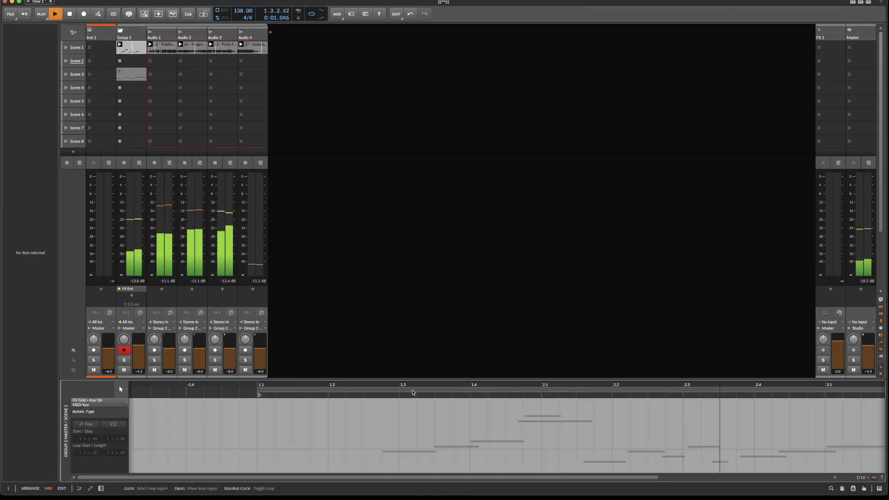
left_click_drag(412, 388, 355, 332)
key("space")
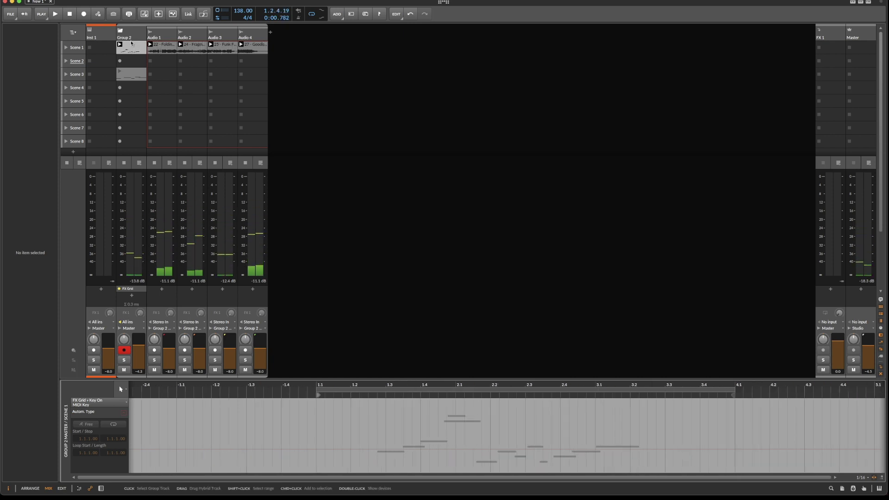
left_click(131, 43)
key("Delete")
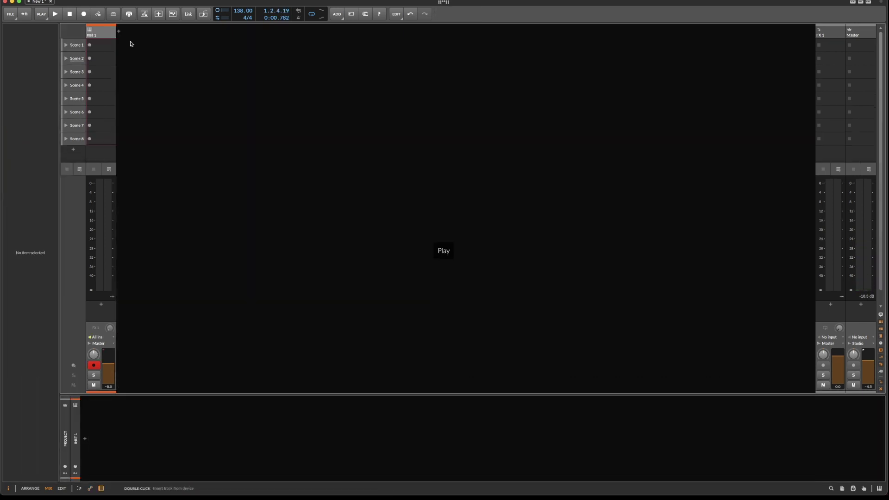
key("ctrl+z")
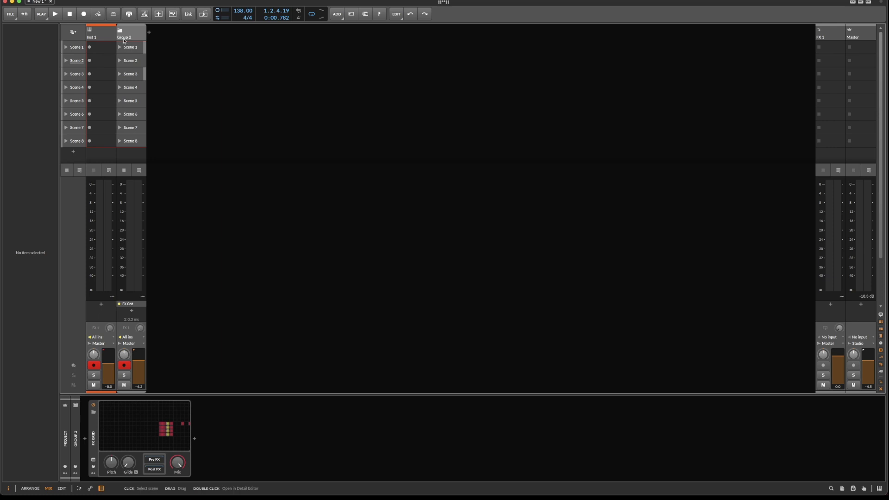
Step: Unfold Group 2 and show its master track content in the clip launcher
left_click(120, 31)
right_click(130, 34)
left_click(148, 60)
Step: Replace the recorded take in Group 2's Scene 1 slot with an empty one-bar clip and open it in the full-size note editor
left_click(125, 46)
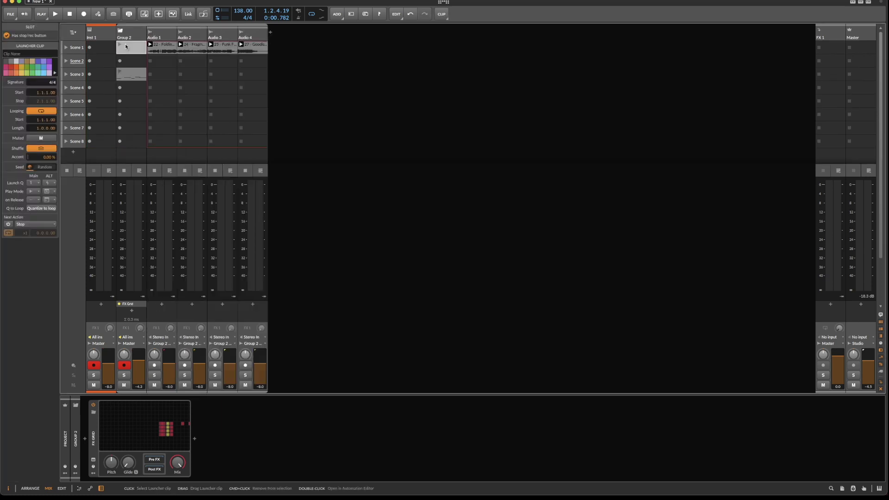
double_click(130, 45)
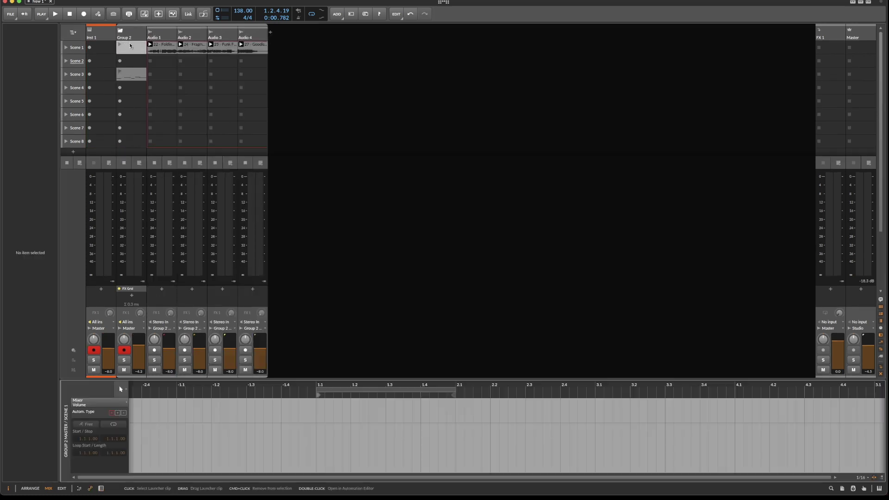
left_click(79, 488)
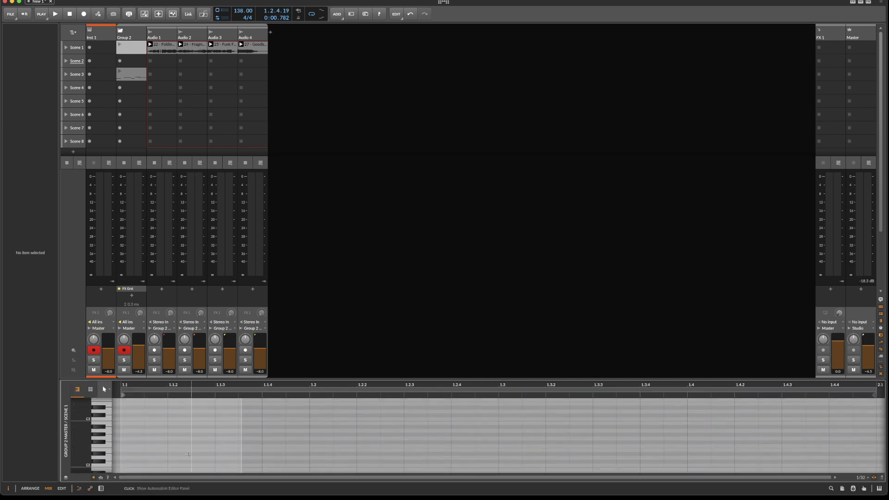
scroll(116, 430, "down", 3)
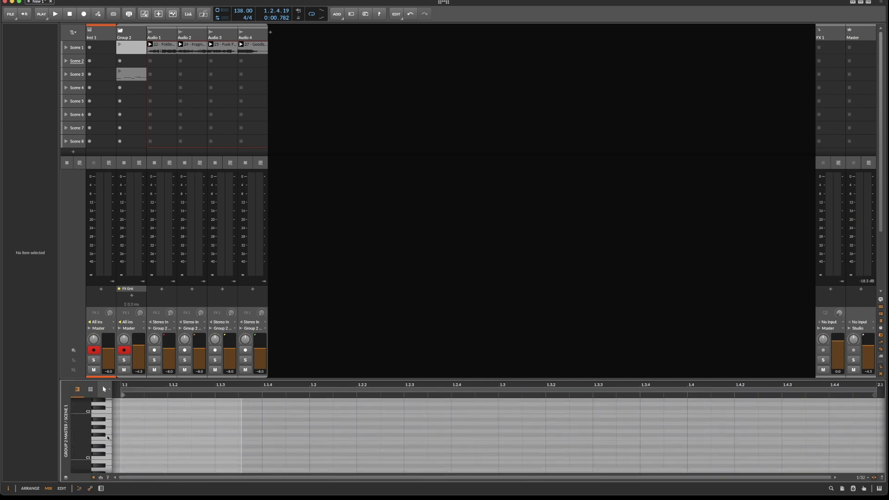
key("alt+3")
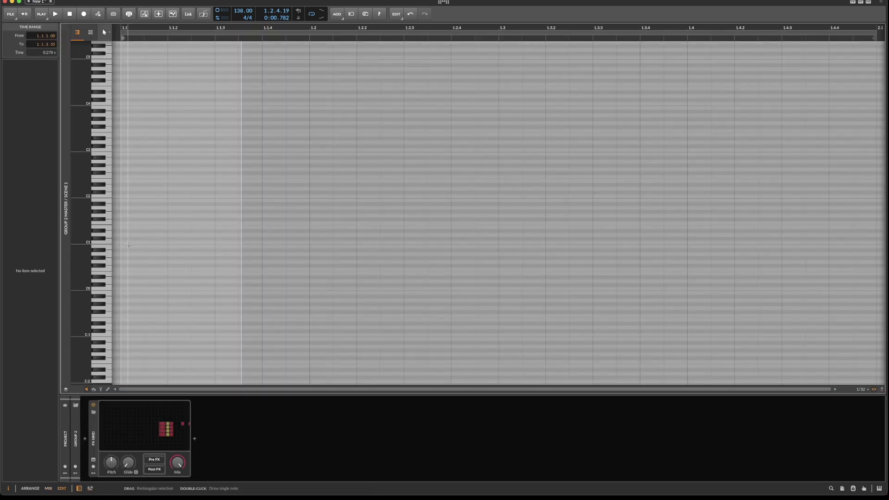
Step: Draw four consecutive notes C1, C#1, D1 and D#1 from the clip start, each 0.0.2.00 long
double_click(129, 242)
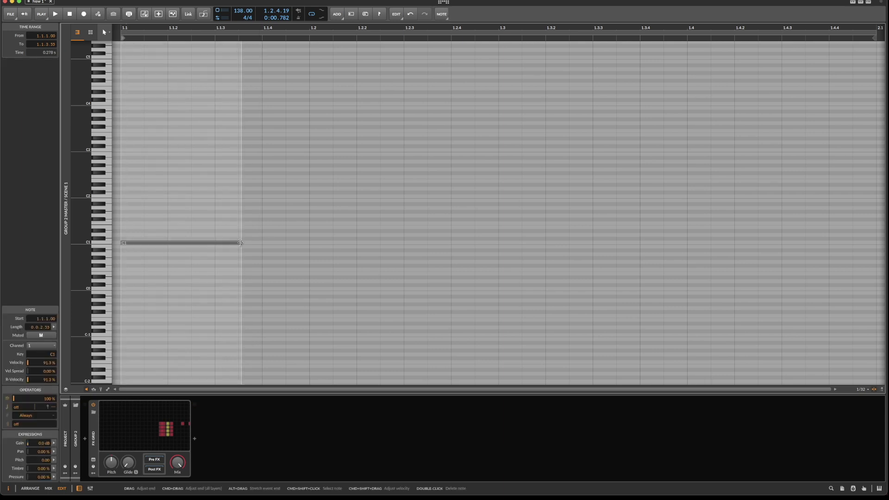
left_click_drag(241, 242, 215, 242)
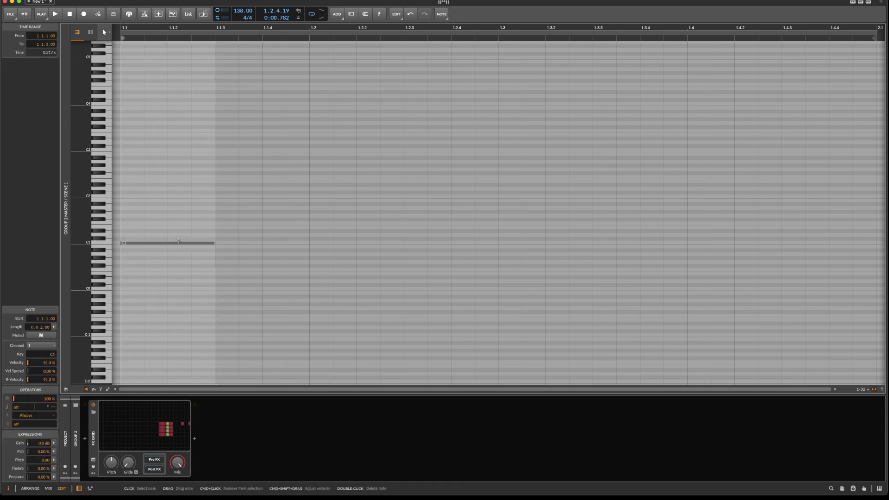
double_click(229, 239)
left_click(228, 241)
left_click(229, 240)
double_click(317, 239)
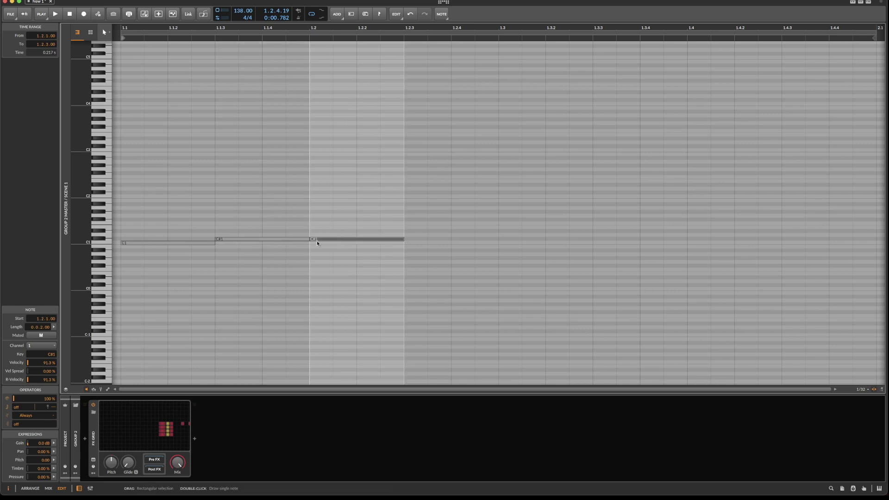
left_click_drag(318, 240, 318, 234)
key("super+d")
left_click_drag(412, 235, 412, 231)
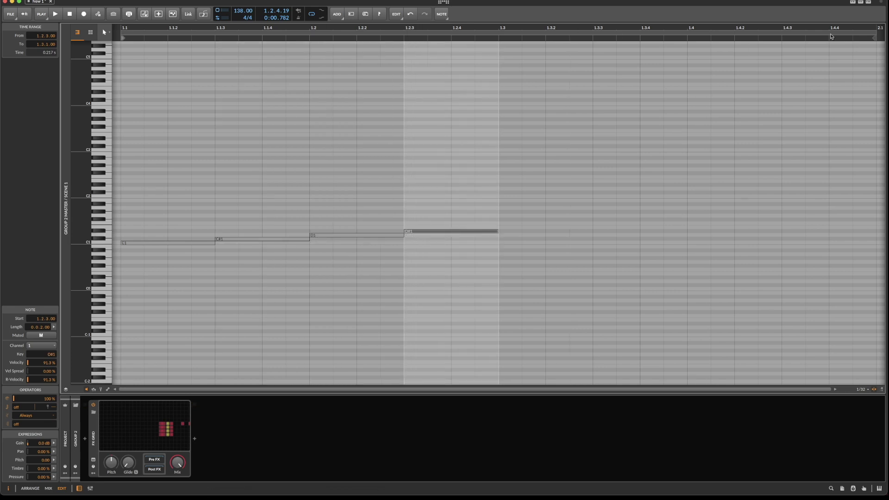
Step: Shorten the clip's loop length to 0.2.0.00 and launch it from Group 2's Scene 1 slot
left_click(470, 85)
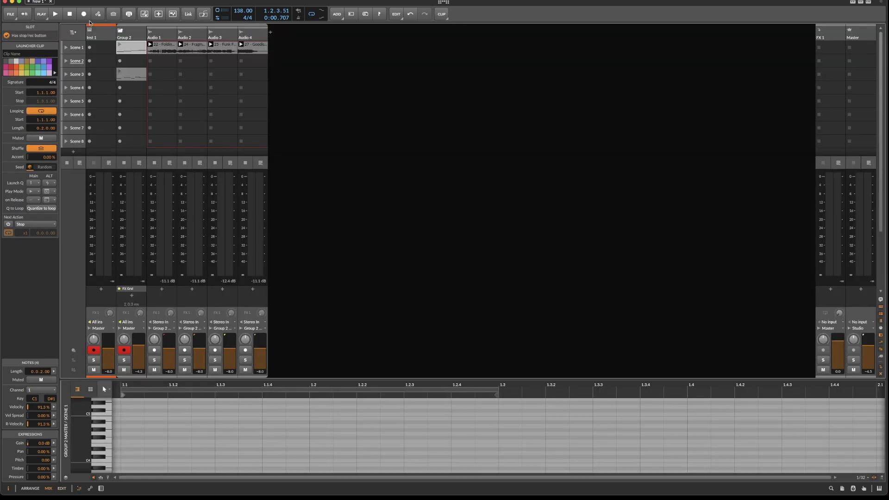
left_click(120, 44)
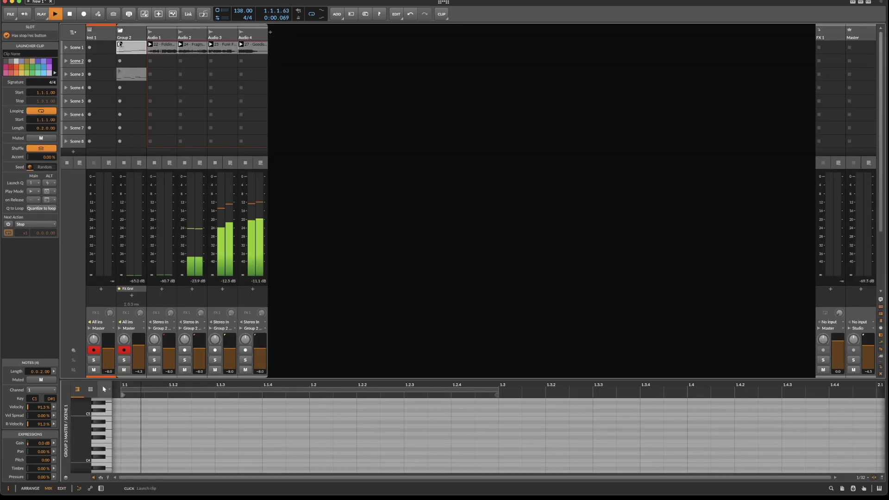
Step: Show the playing clip's notes in the detail editor, enlarge the editor area and stop playback
key("a")
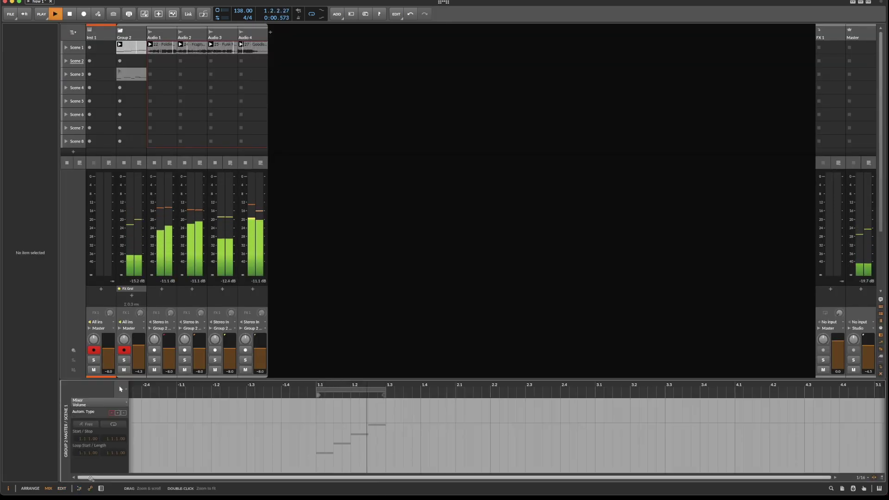
left_click(79, 488)
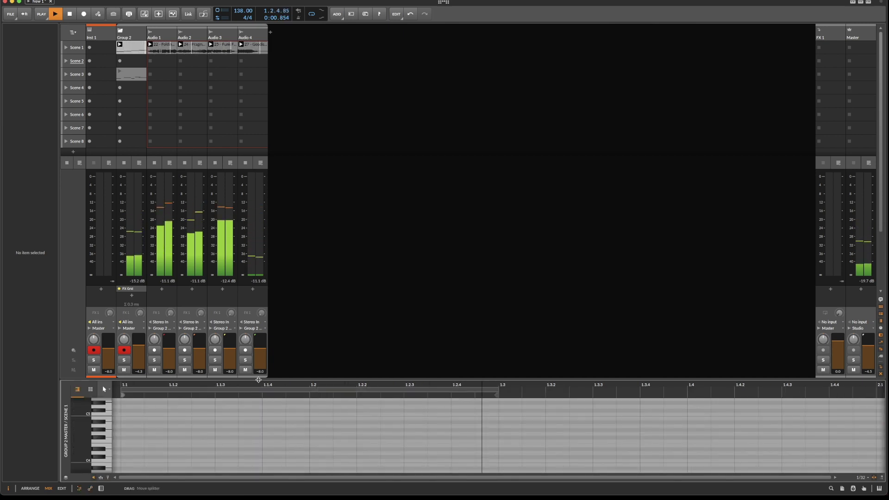
left_click_drag(259, 379, 236, 280)
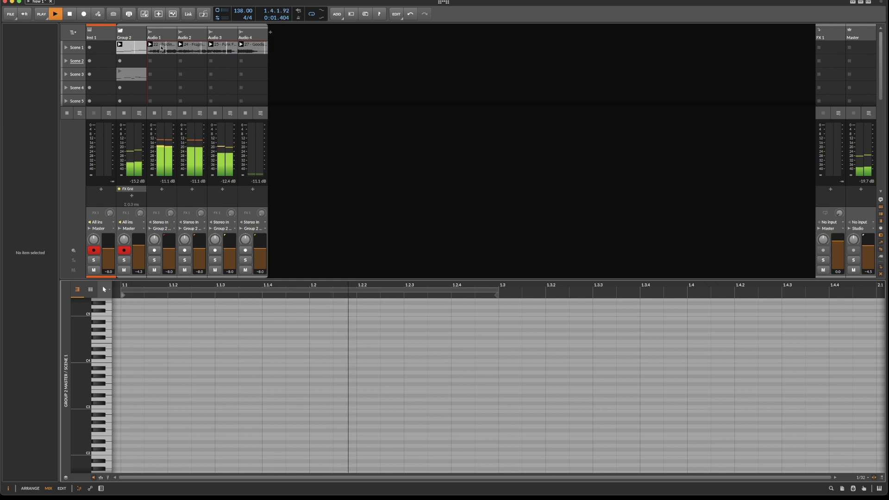
key("space")
Step: Examine the lengths and waveforms of the Scene 1 clips on Audio 1 to Audio 4, and audition Group 2's clip again
left_click(161, 47)
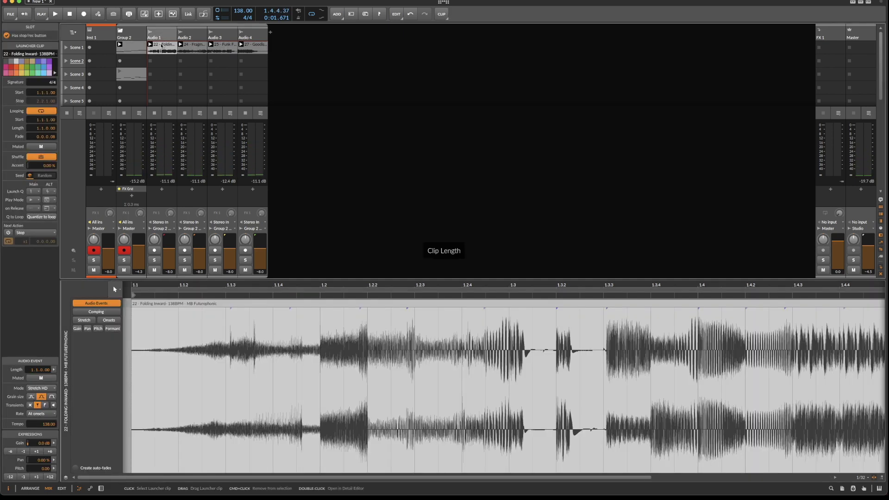
left_click_drag(329, 288, 331, 260)
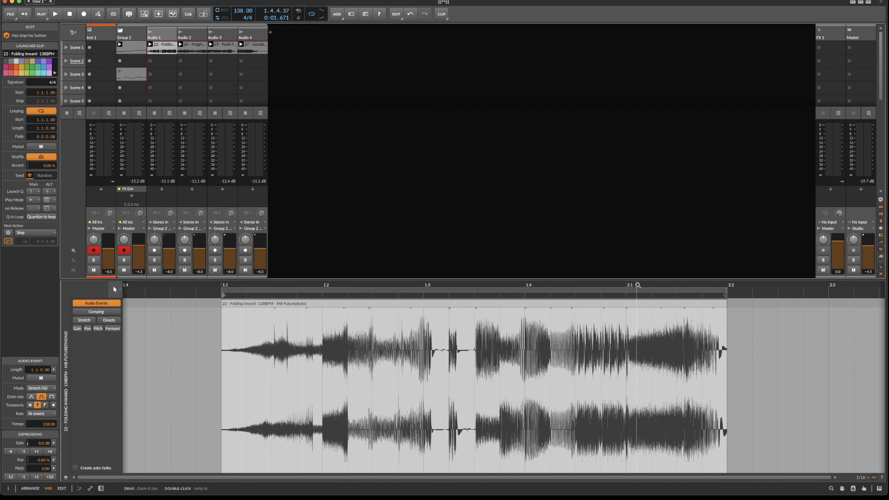
left_click(193, 48)
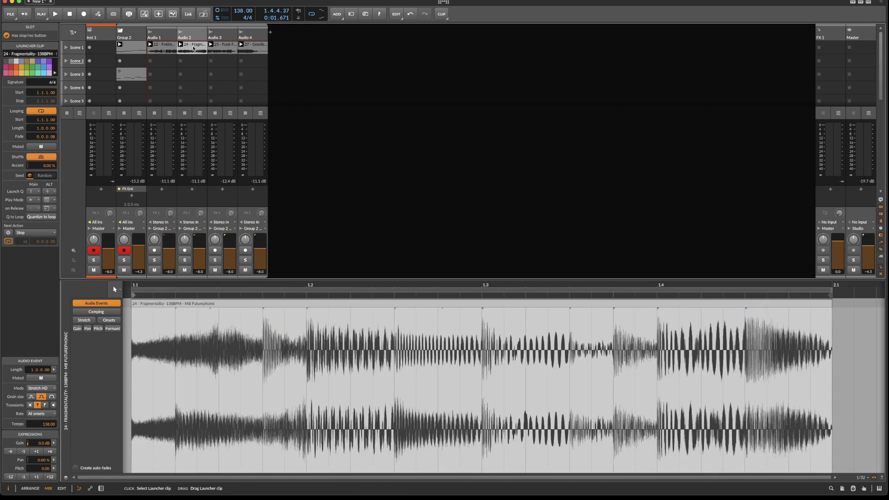
left_click(225, 48)
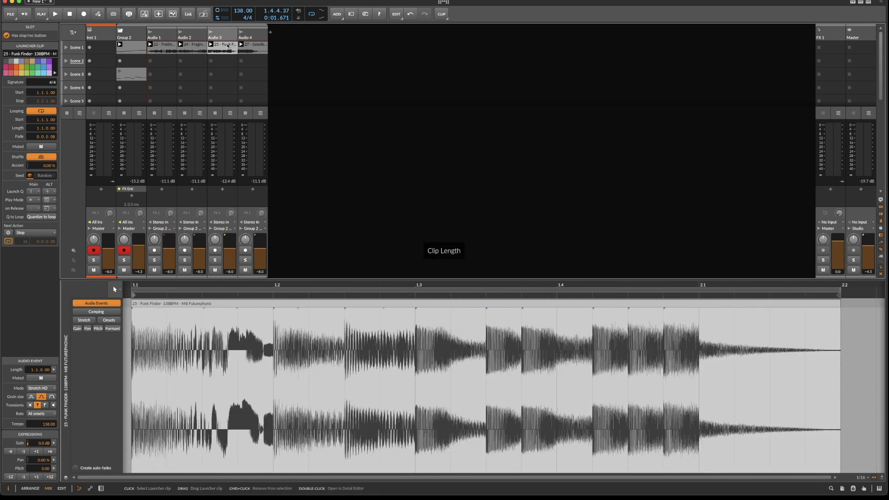
left_click(259, 48)
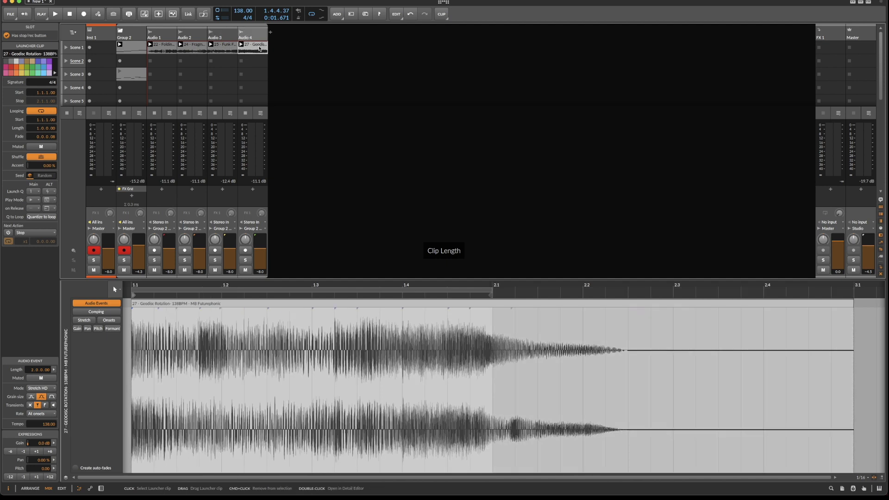
left_click(121, 48)
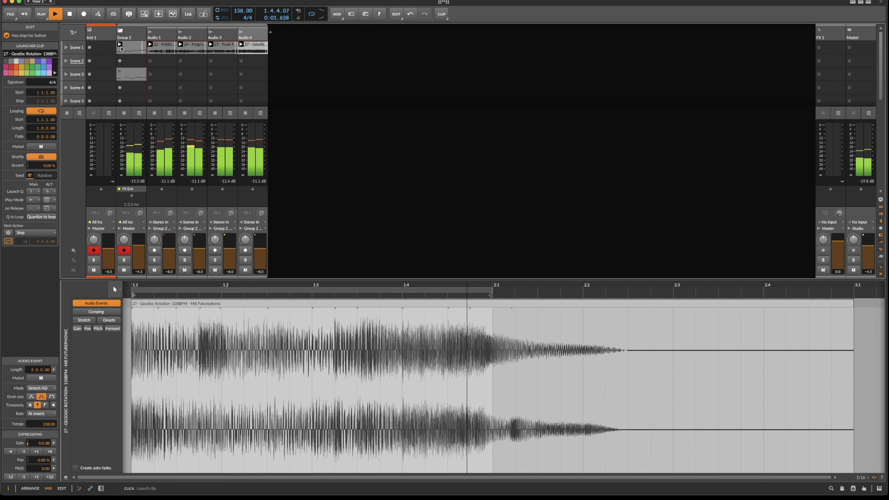
key("space")
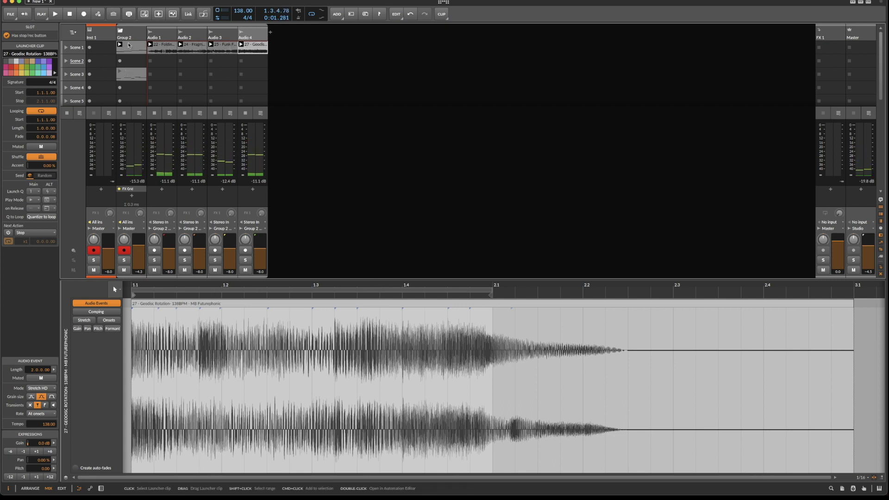
Step: Move Group 2's four-note clip to the Scene 2 slot and the Scene 3 clip back to the Scene 1 slot
left_click_drag(130, 49, 131, 63)
left_click(127, 49)
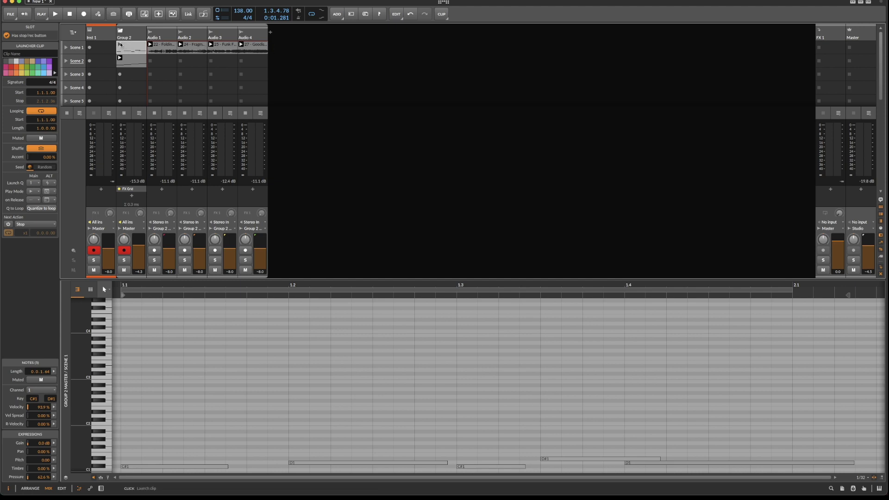
Step: Audition the note clip in Group 2's Scene 1 slot and stop playback
left_click(119, 45)
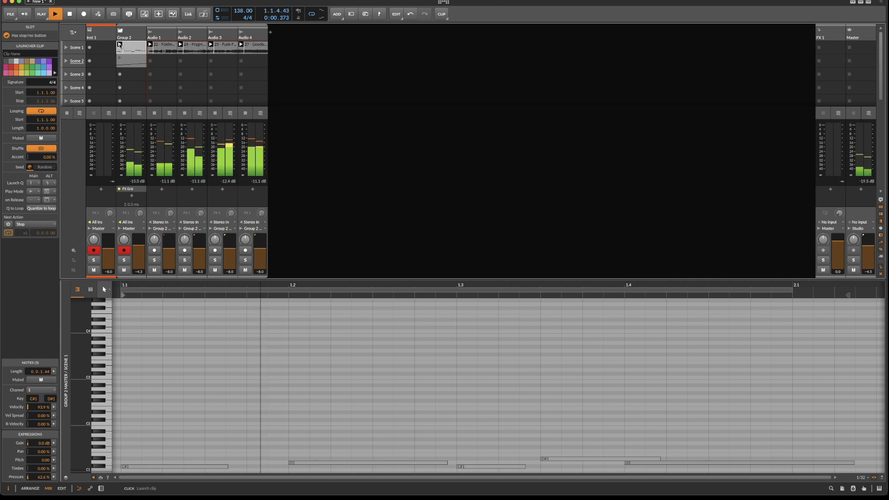
key("space")
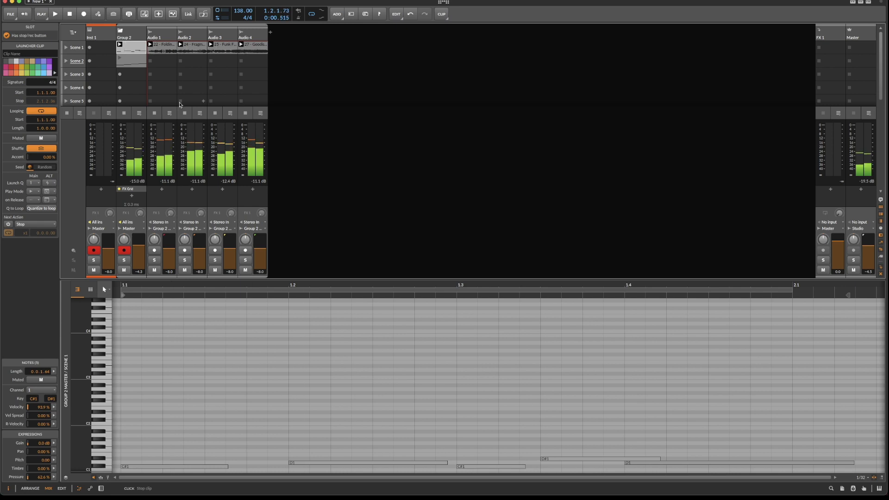
Step: Open Group 2's FX Grid, examine the patch of Audio Sidechain, Key On and Select In modules, and close the grid editor
key("d")
left_click(156, 436)
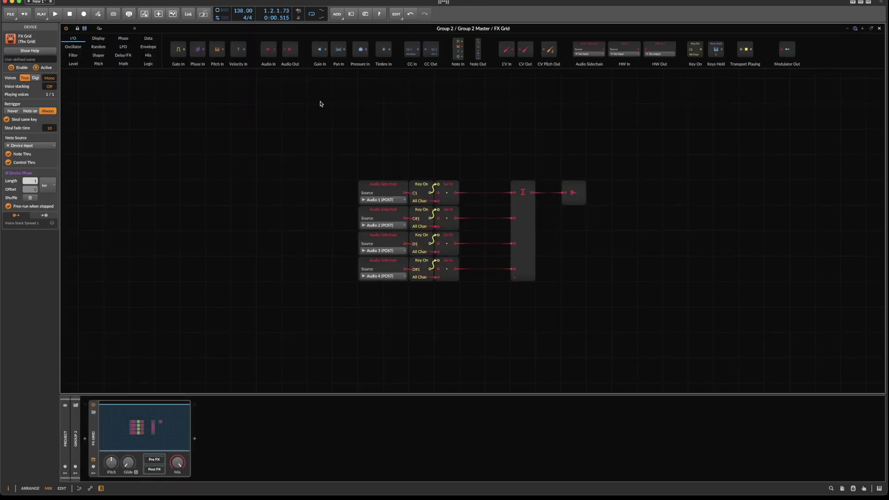
left_click_drag(249, 120, 662, 313)
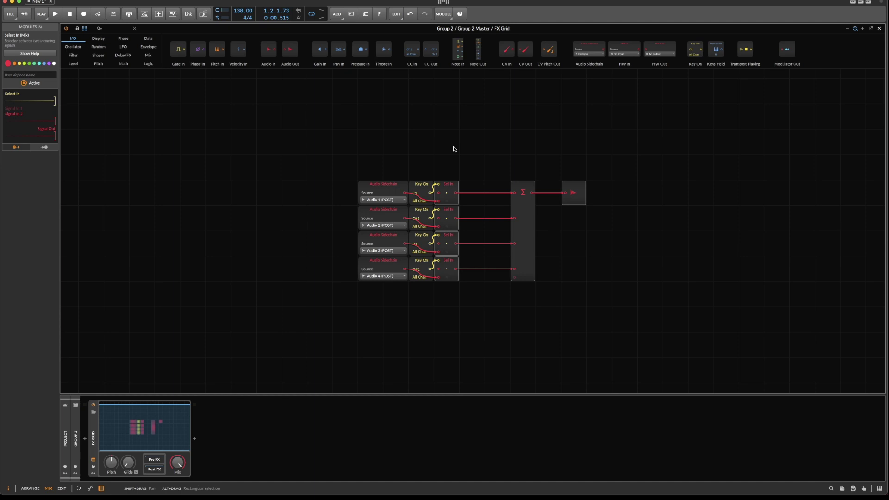
left_click(310, 165)
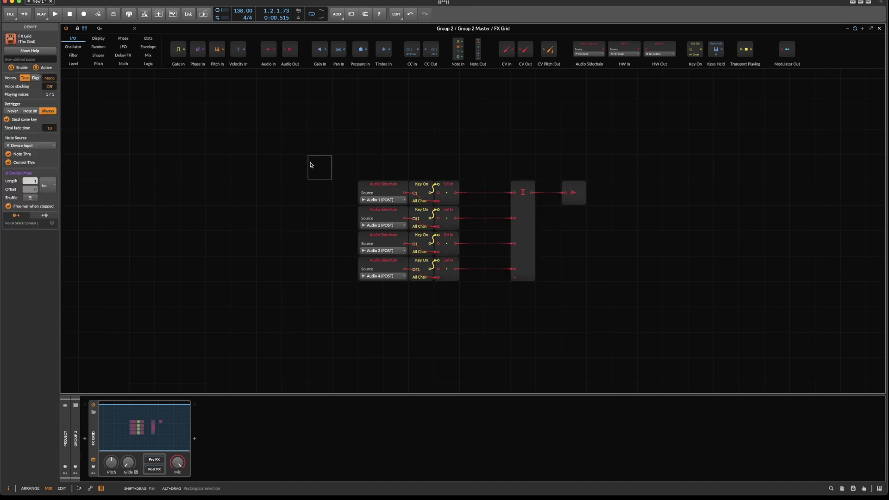
key("Escape")
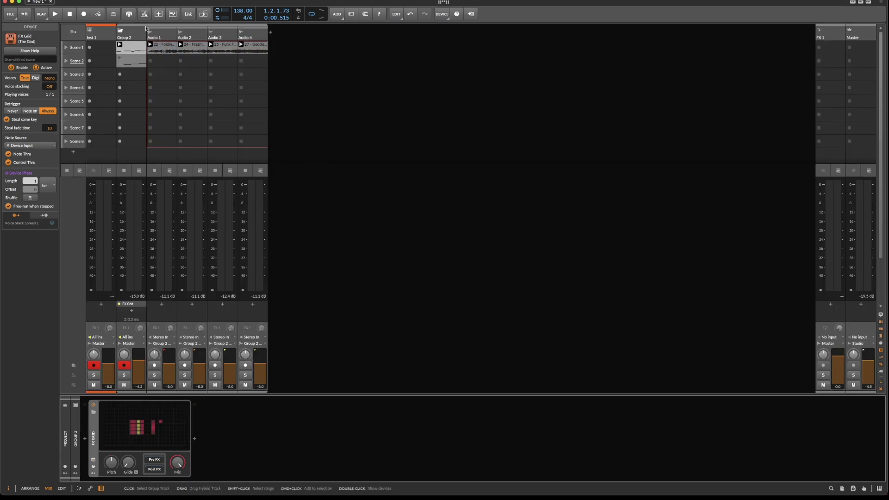
Step: Collapse Group 2 to hide its four audio tracks and select the group track
left_click(121, 31)
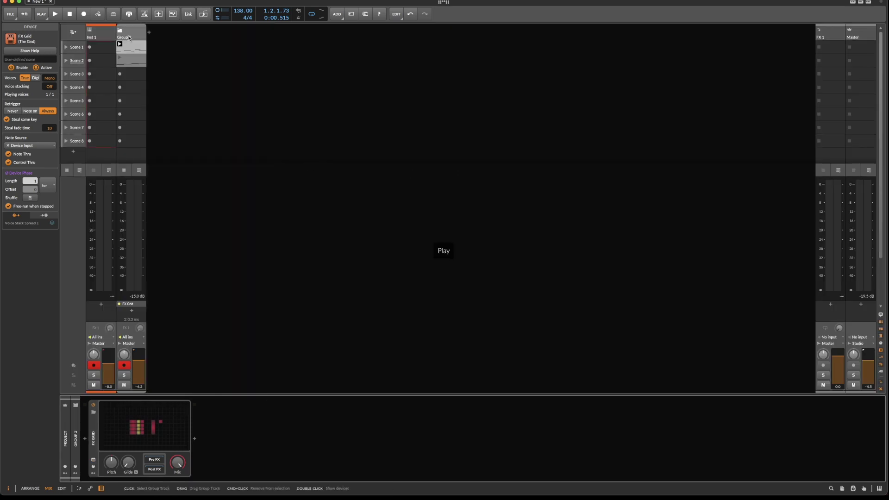
left_click(124, 36)
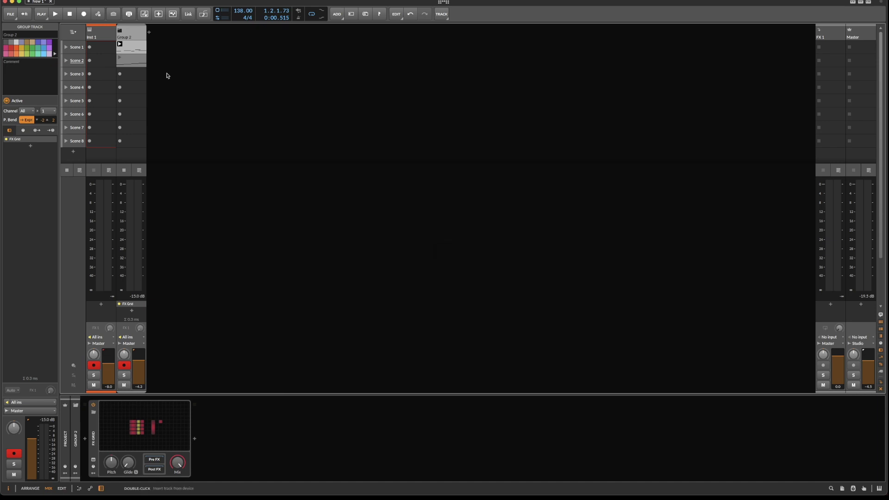